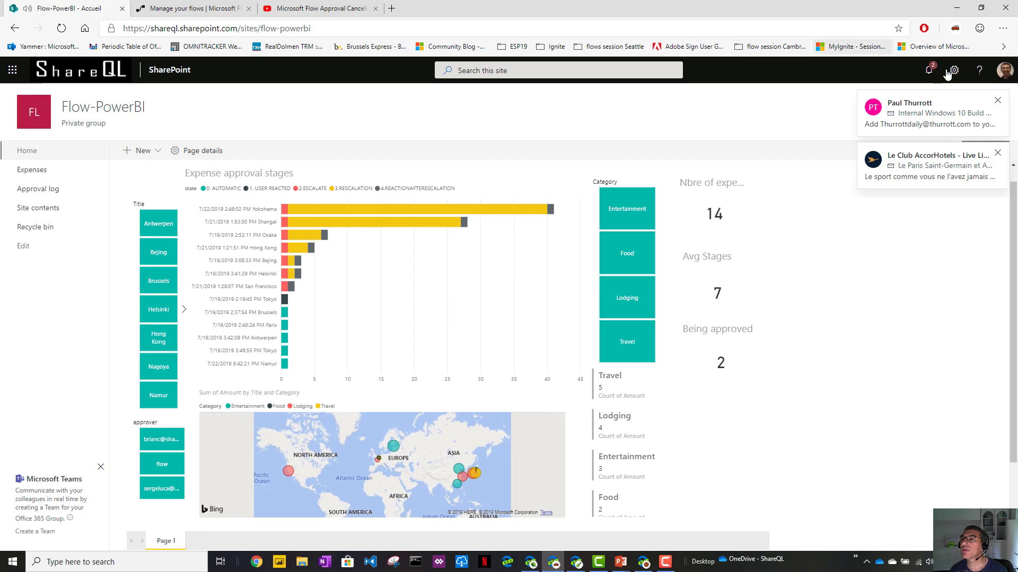
Dismiss the notification pop-ups and switch to the 'Microsoft Flow Approval Cancellation' YouTube tab
left_click(997, 101)
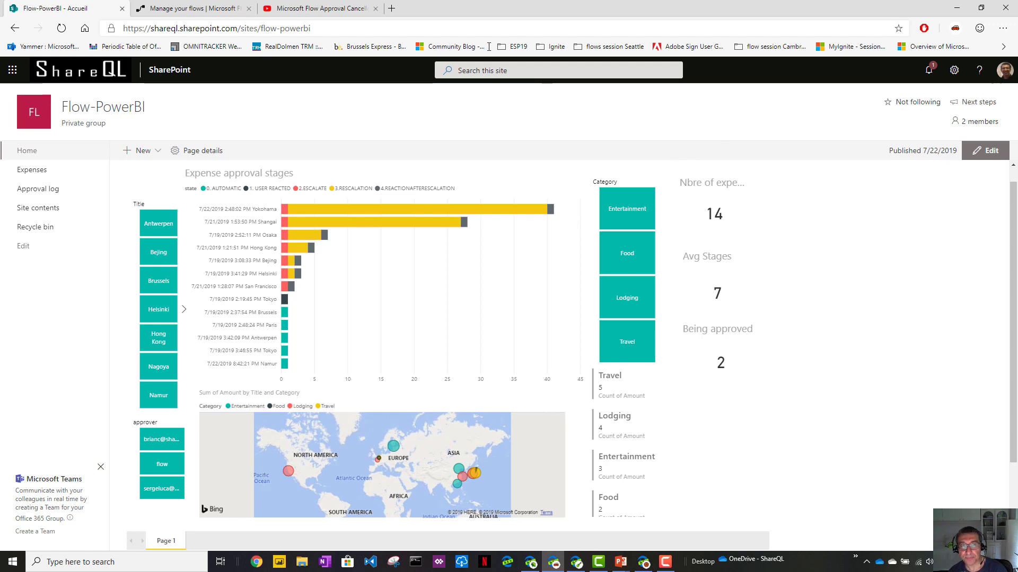
left_click(311, 9)
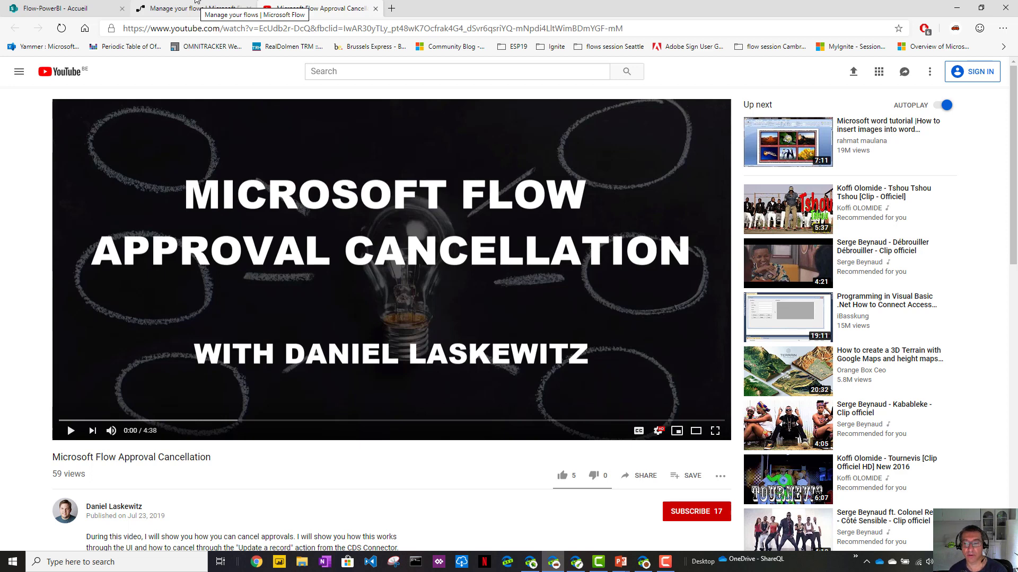
Switch to the Edge window showing the 'Expire a flow a flow' flow editor
left_click(531, 563)
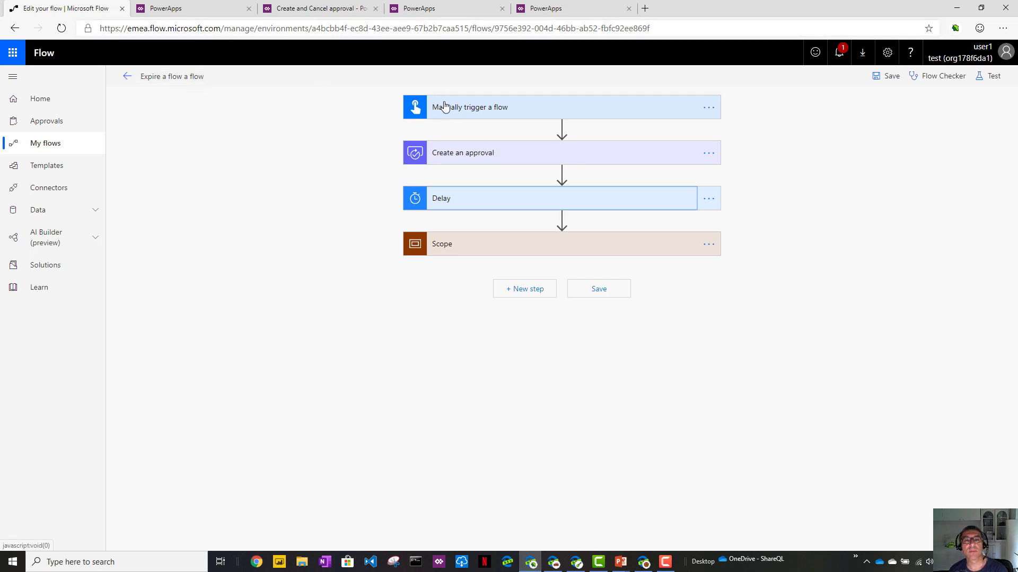
Append ' again' to the approval title, making it 'Hello demo approval again again'
left_click(457, 155)
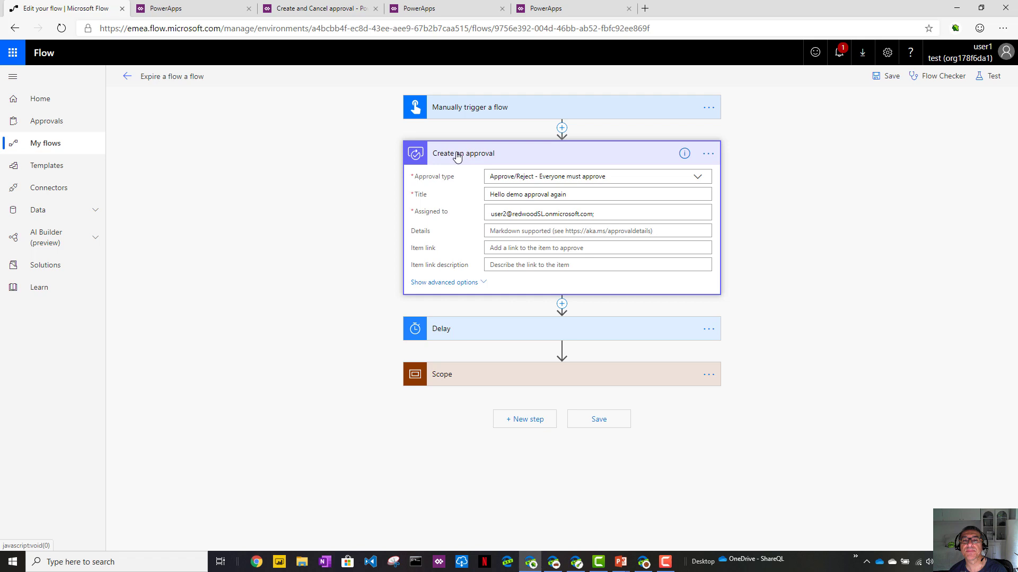
left_click(600, 193)
type("agai")
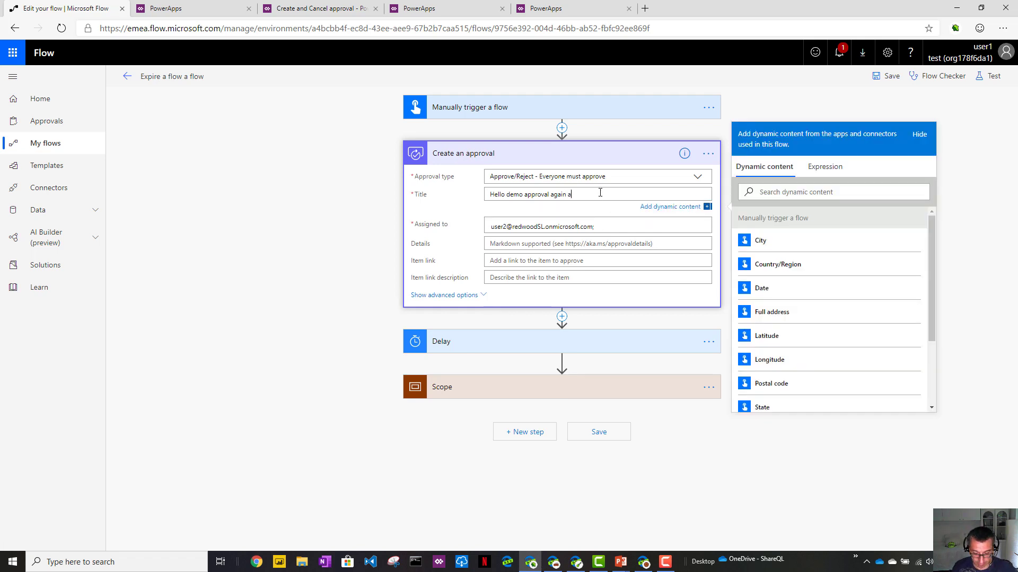
type("n")
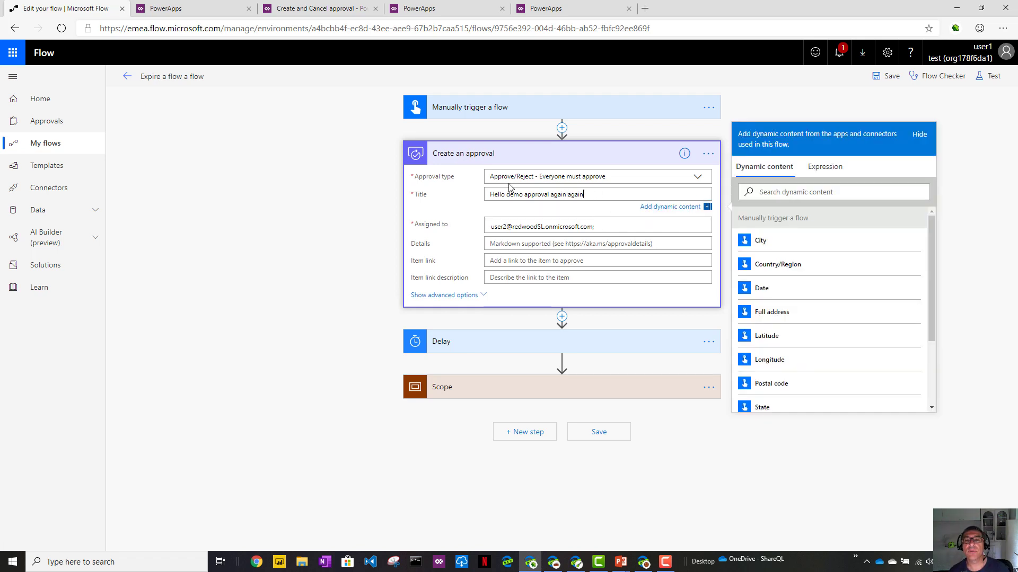
left_click(1001, 28)
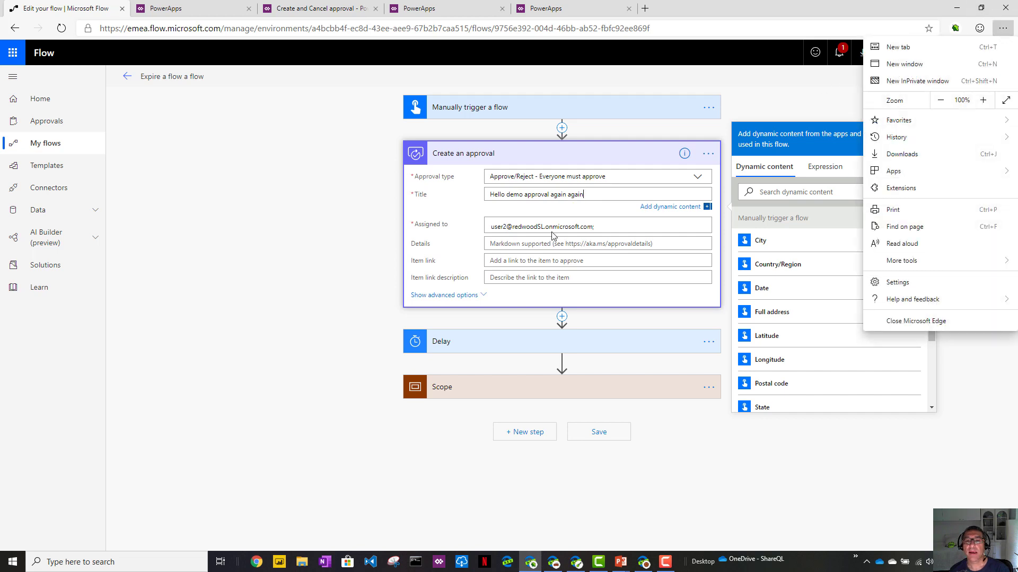
left_click(613, 231)
left_click(594, 227)
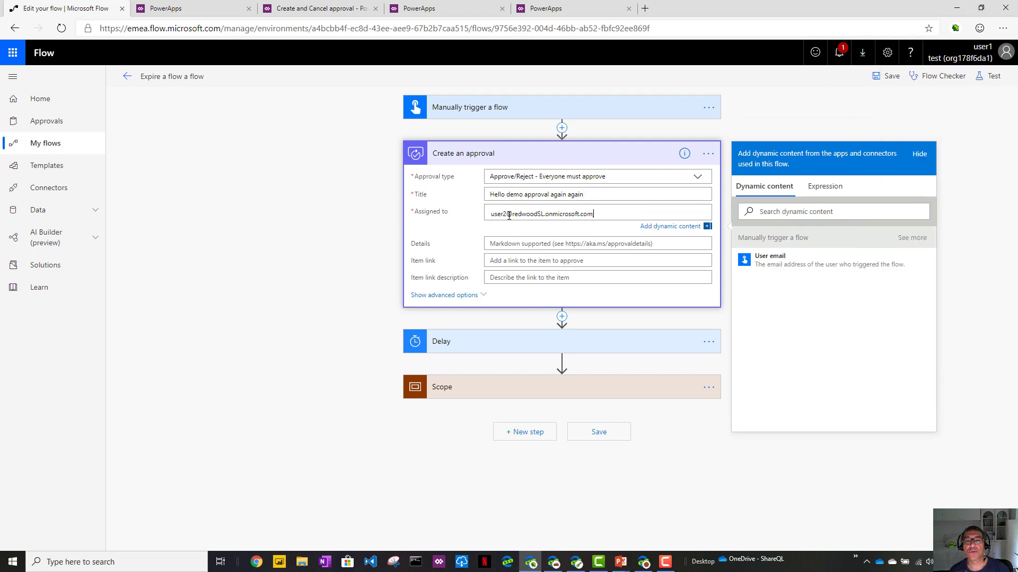
Check the Delay step's wait, then expand the Scope to show Current time, Getrecord and Update a record
left_click(438, 342)
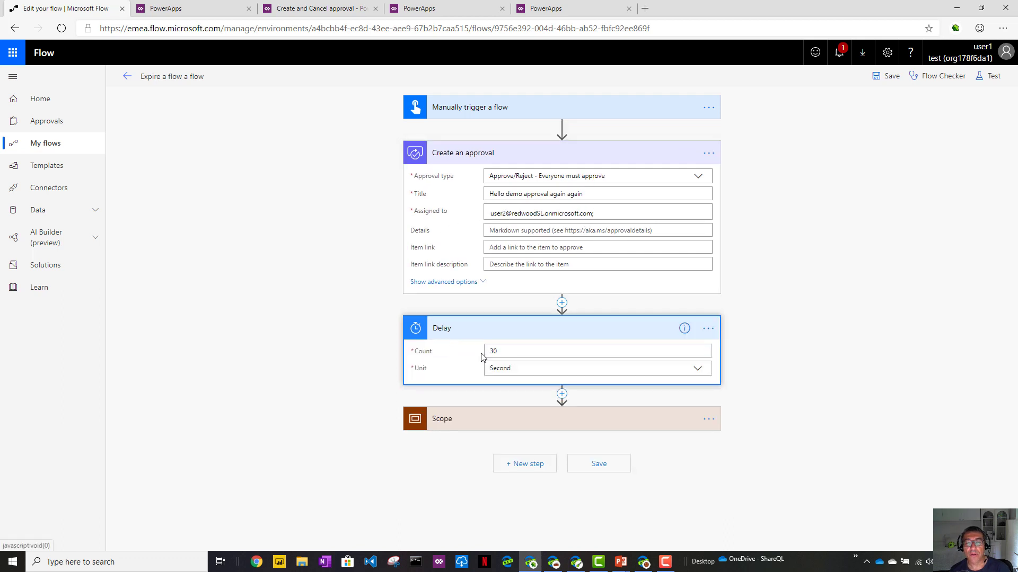
left_click(443, 330)
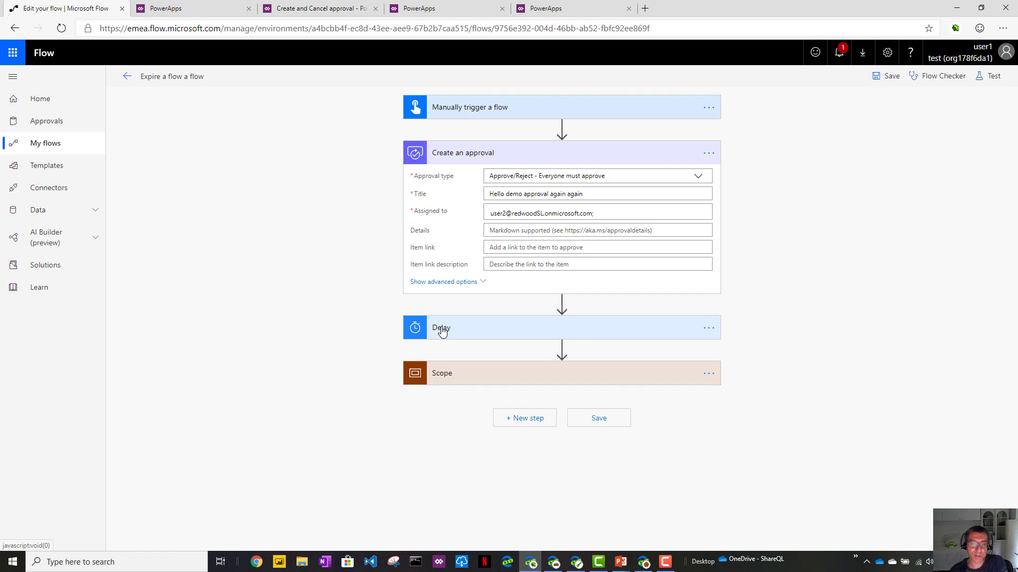
left_click(441, 373)
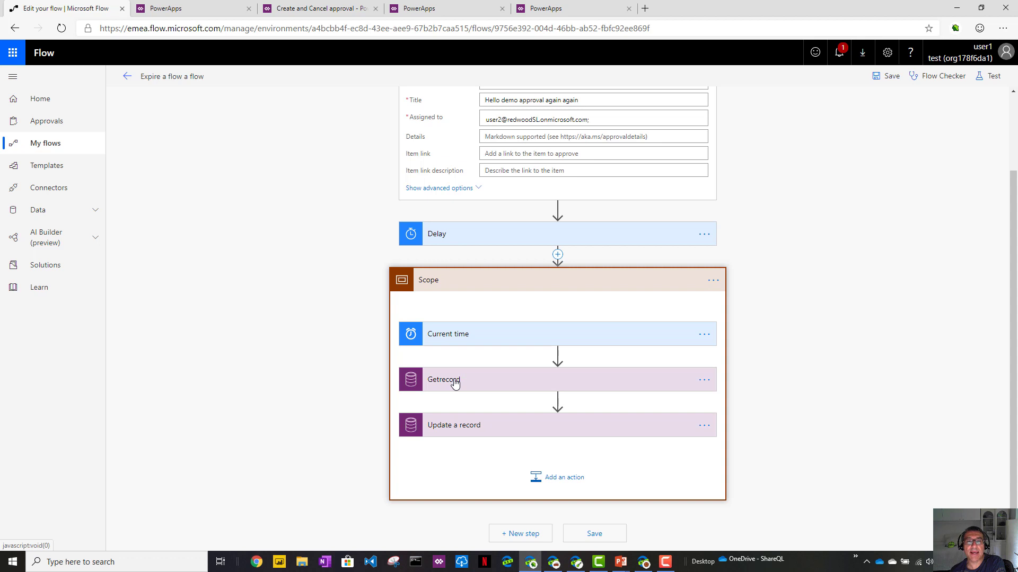
Expand Getrecord and Update a record, leaving Status Reason Value set to Expired
left_click(455, 382)
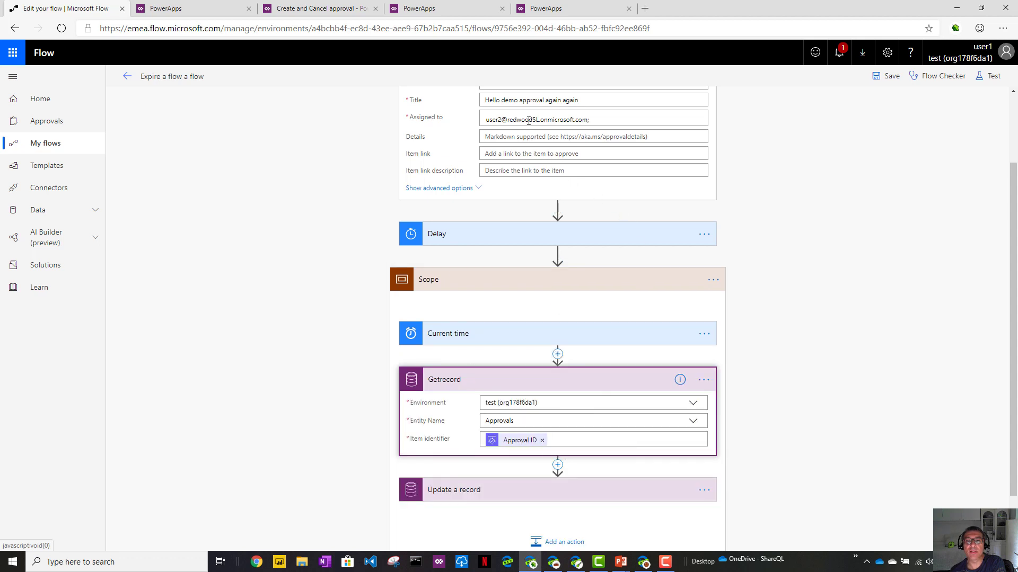
mouse_move(507, 443)
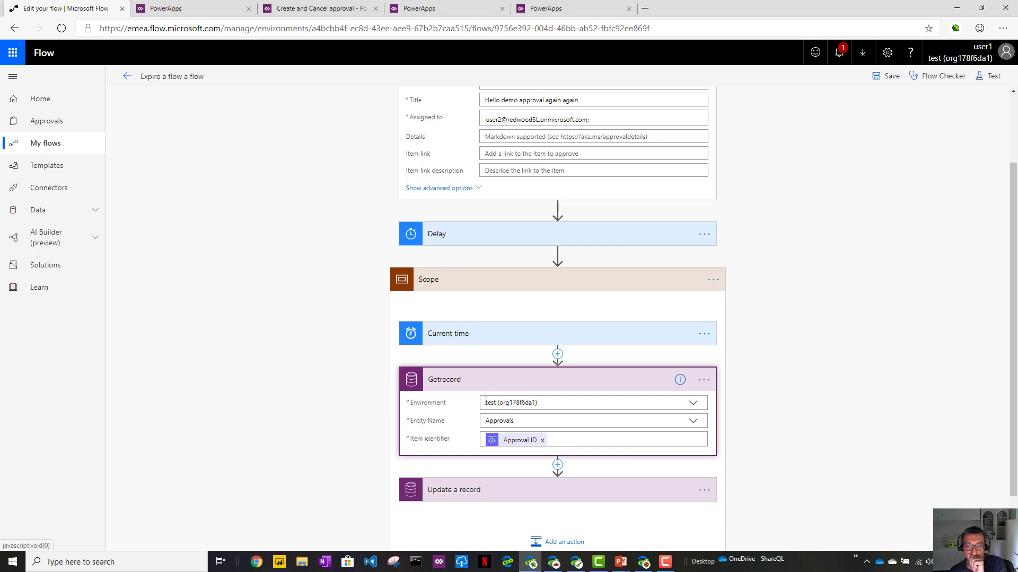
left_click(457, 490)
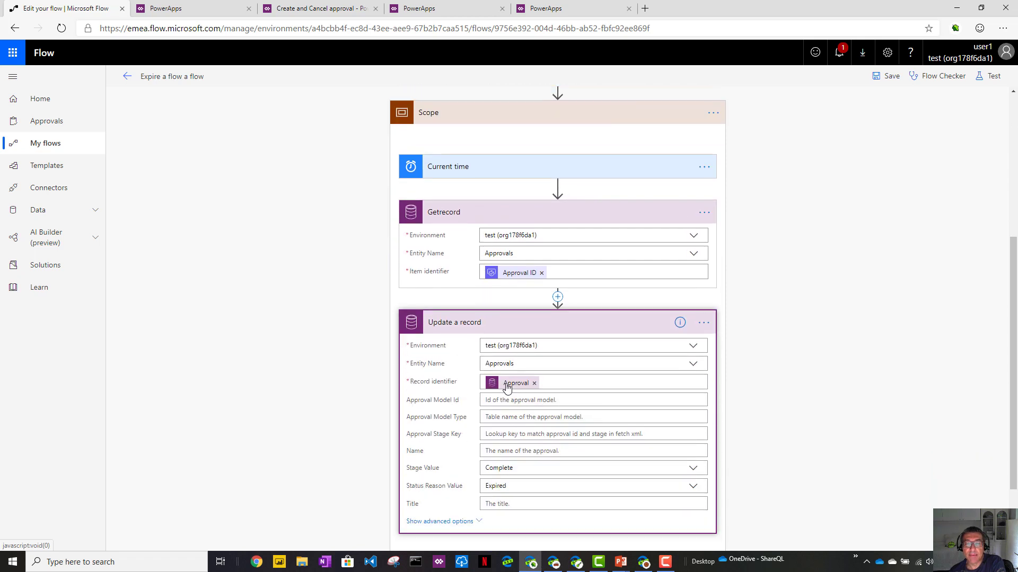
mouse_move(507, 388)
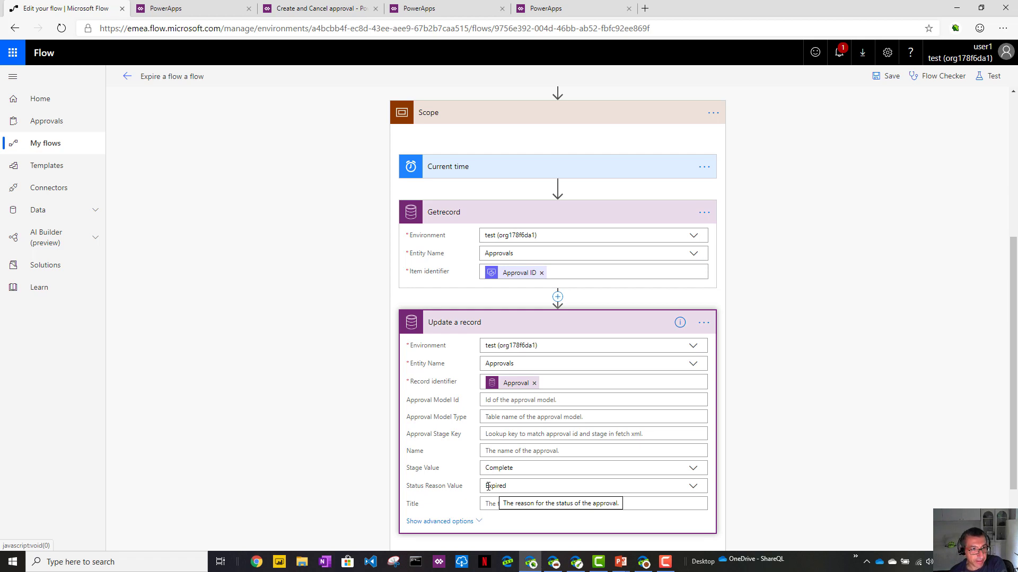
left_click(693, 487)
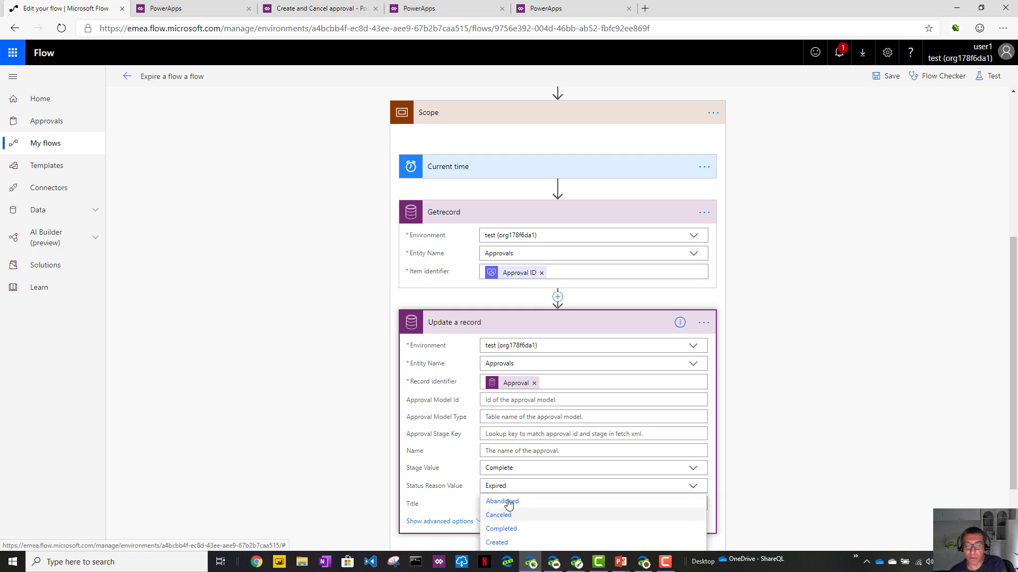
left_click(454, 494)
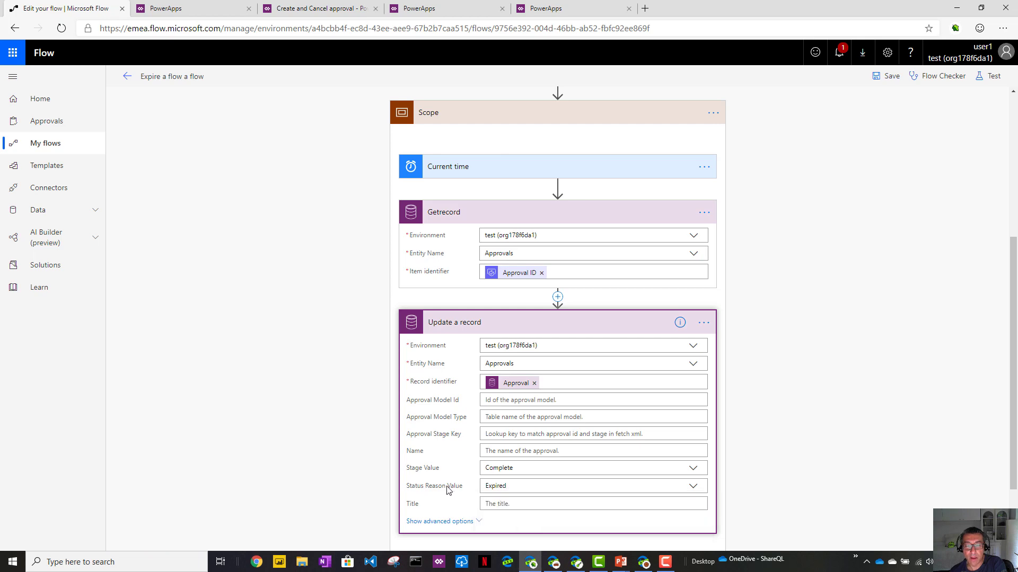
Show Update a record's advanced fields: Completed On as Current time and Status Value Inactive
left_click(443, 521)
scroll(443, 520, "down", 4)
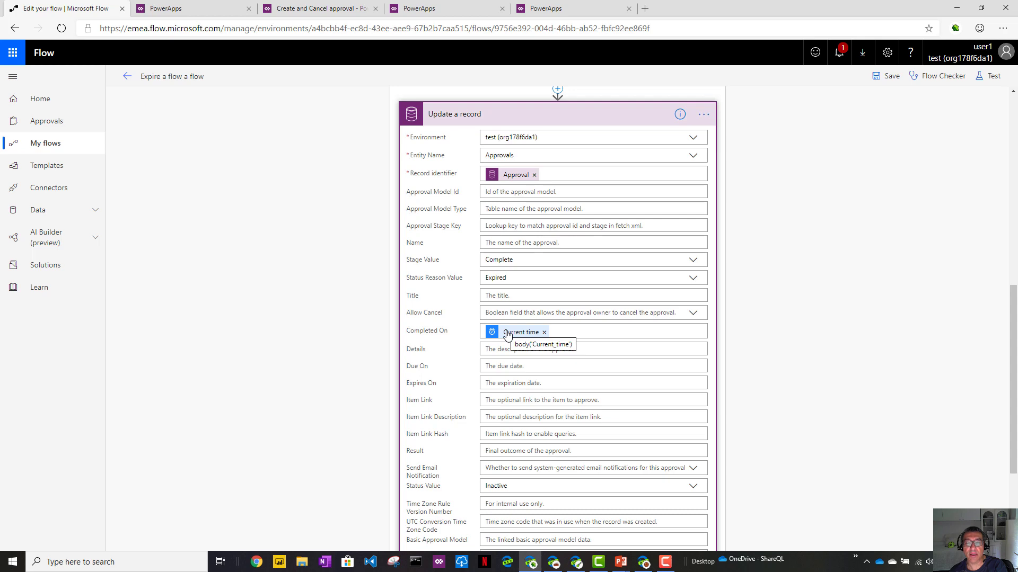
scroll(507, 334, "up", 5)
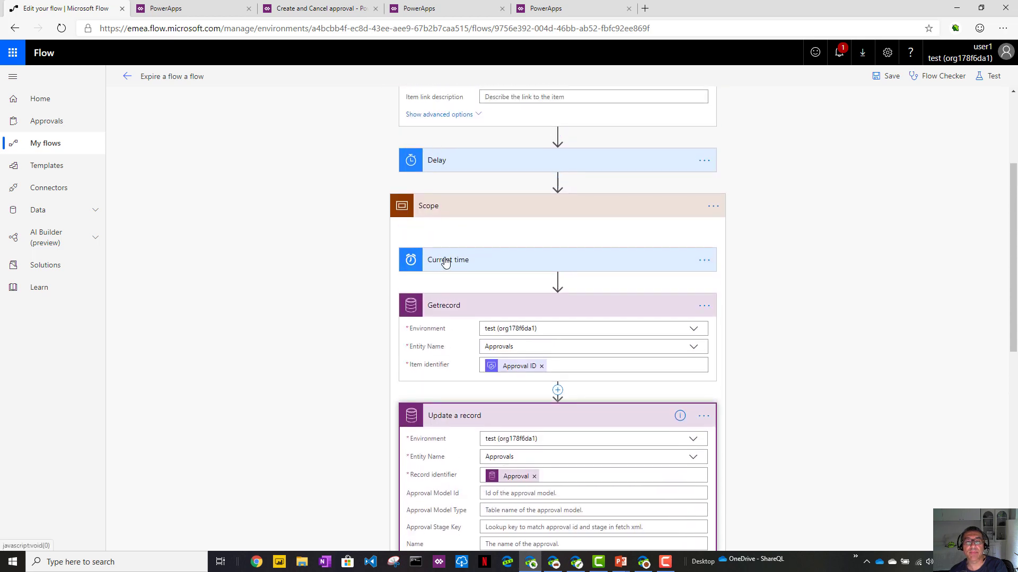
scroll(456, 276, "down", 5)
scroll(459, 280, "down", 2)
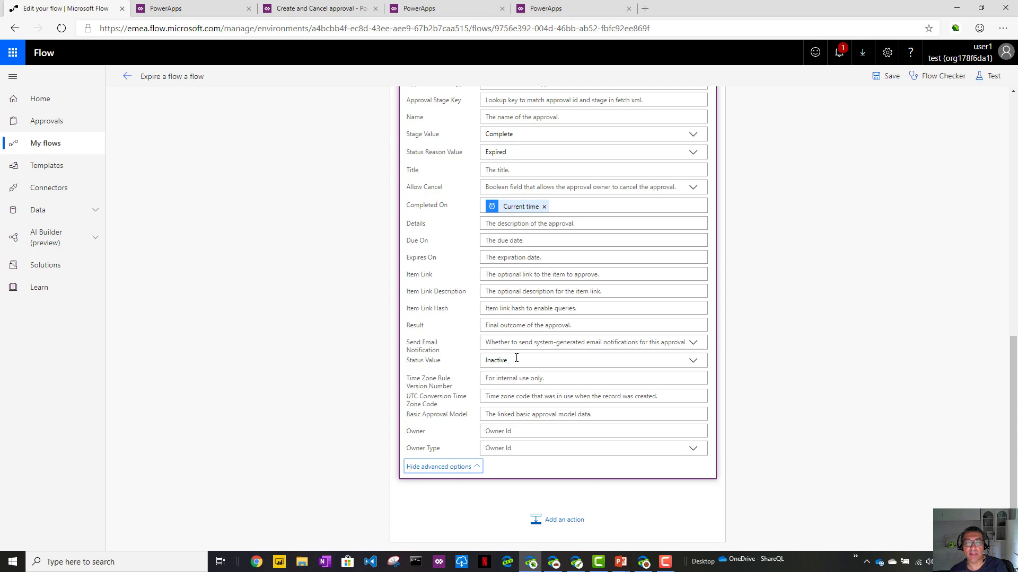
scroll(516, 358, "up", 15)
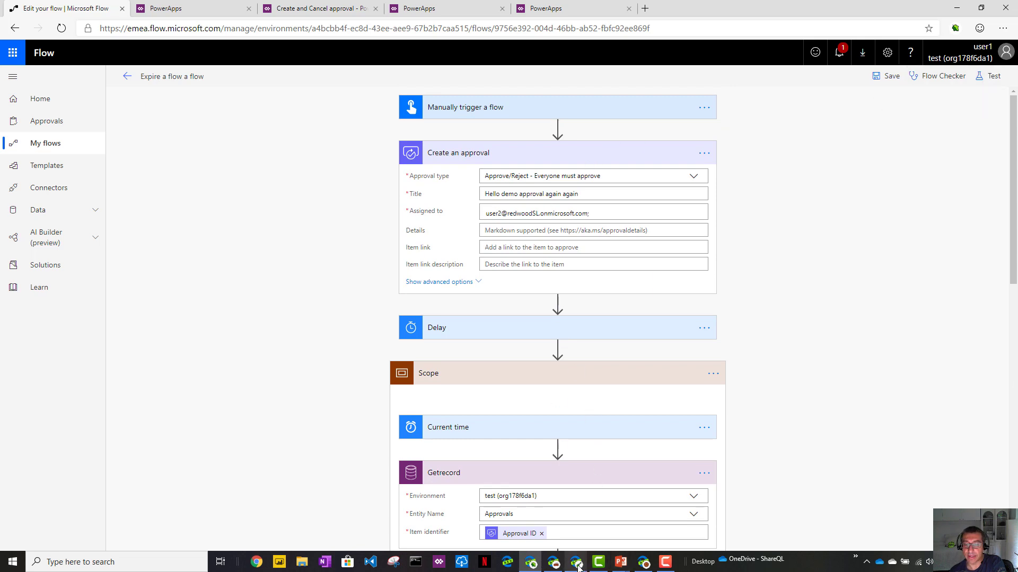
mouse_move(583, 569)
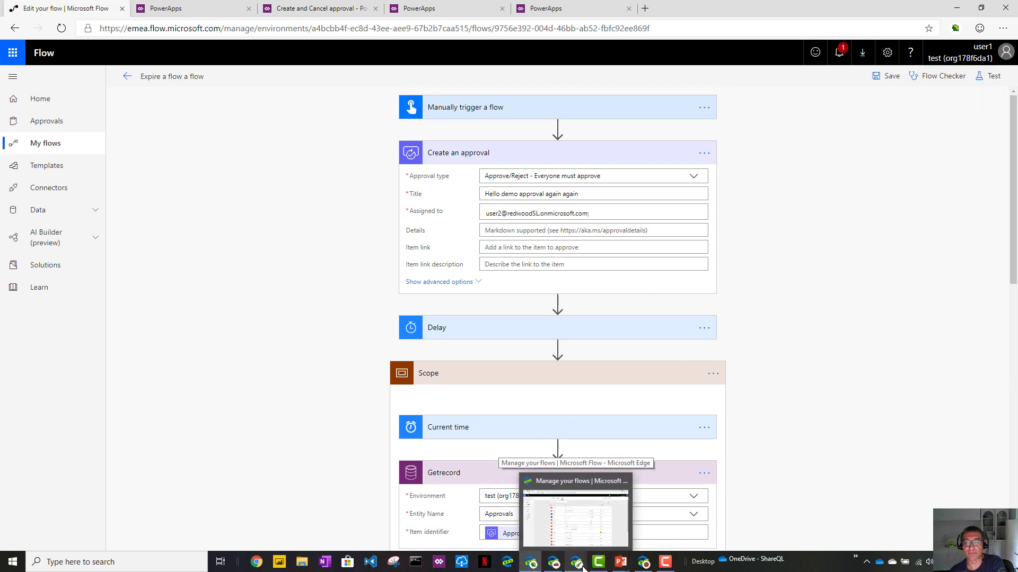
Show the approver's Received approvals in a smaller window beside the flow editor
left_click(582, 568)
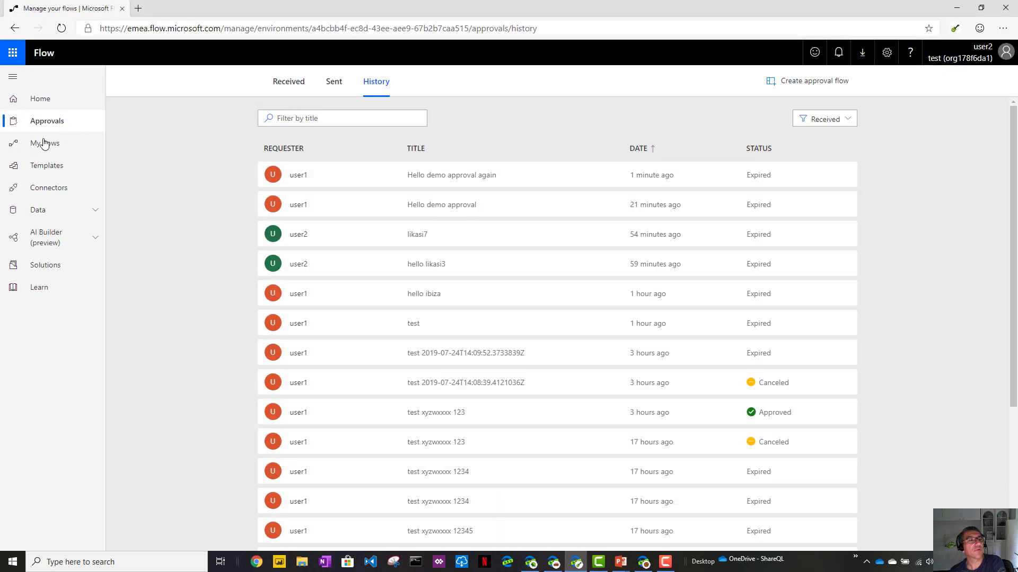
left_click(39, 125)
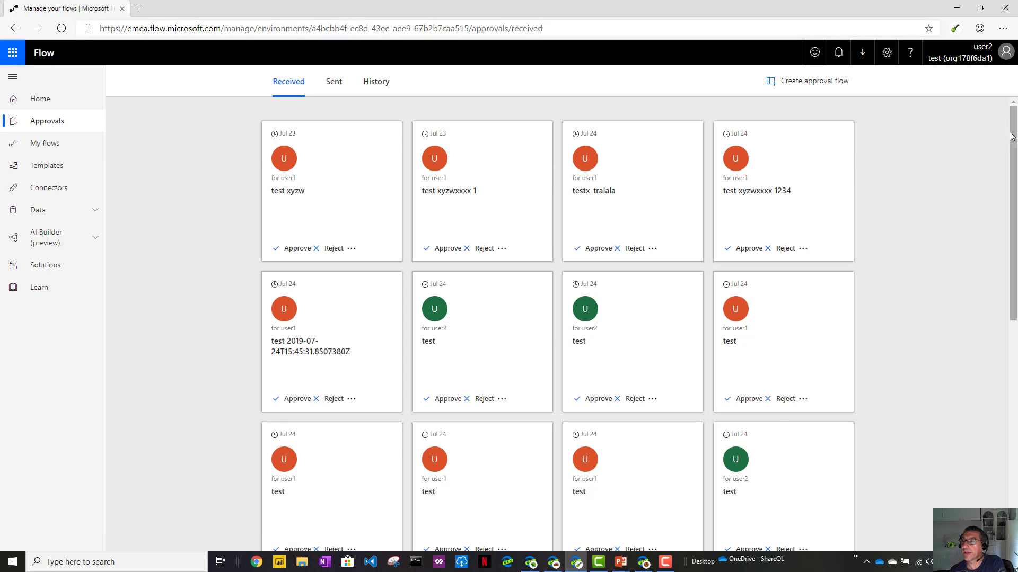
left_click_drag(1011, 138, 993, 467)
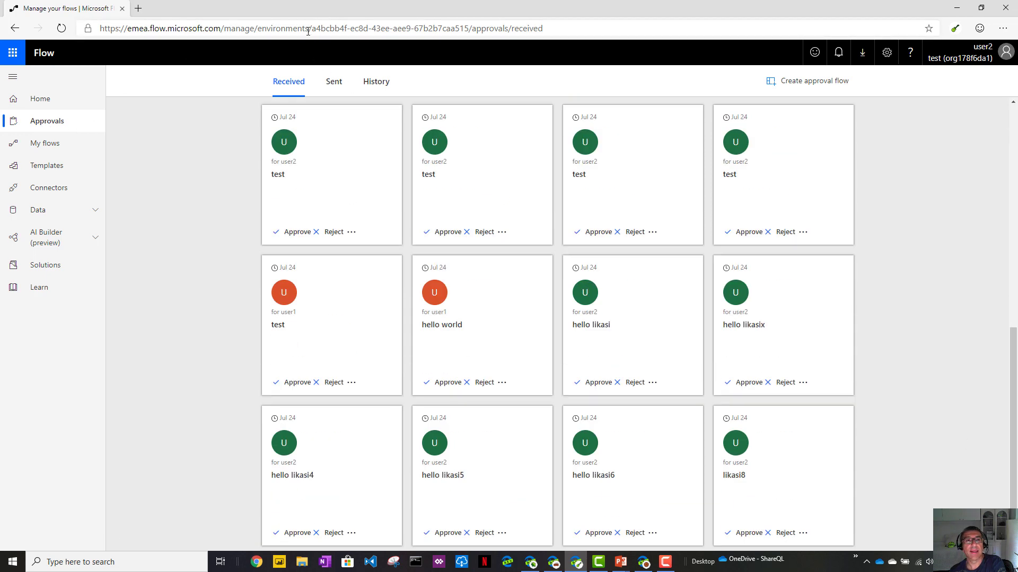
left_click_drag(303, 29, 701, 134)
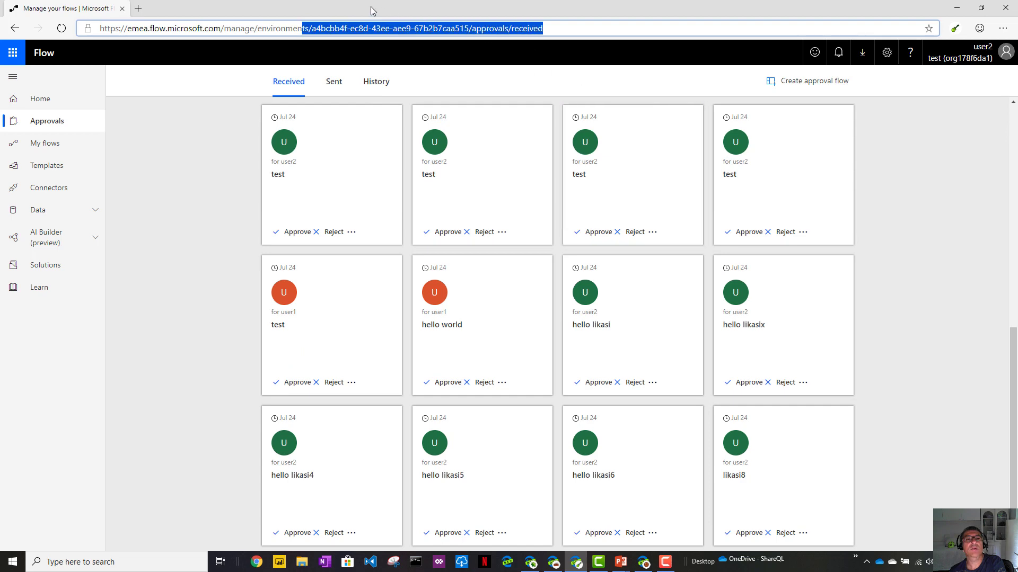
left_click_drag(795, 8, 715, 187)
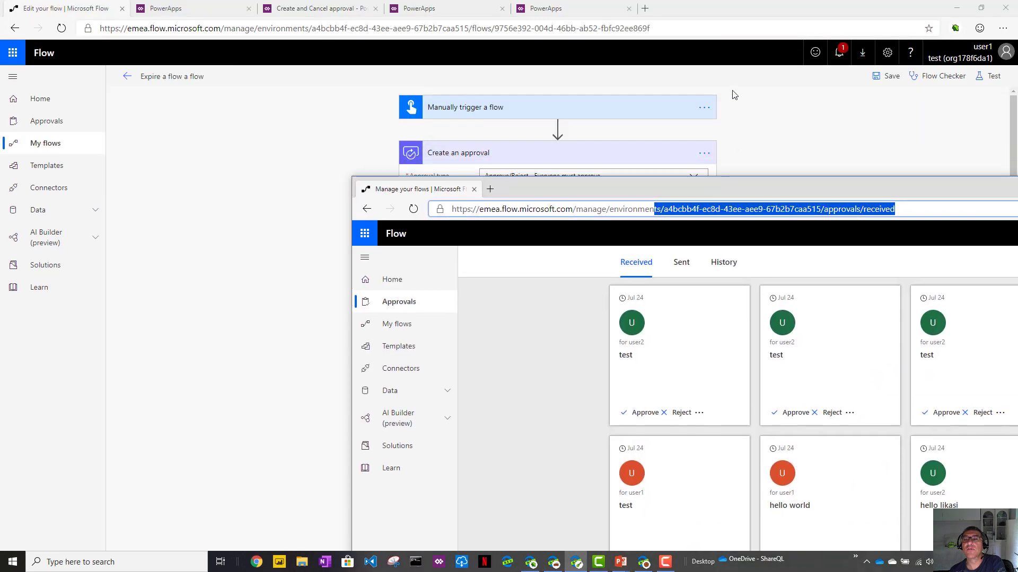
Save 'Expire a flow a flow' and run a manual test, ending on its running run history
left_click(735, 94)
left_click(984, 83)
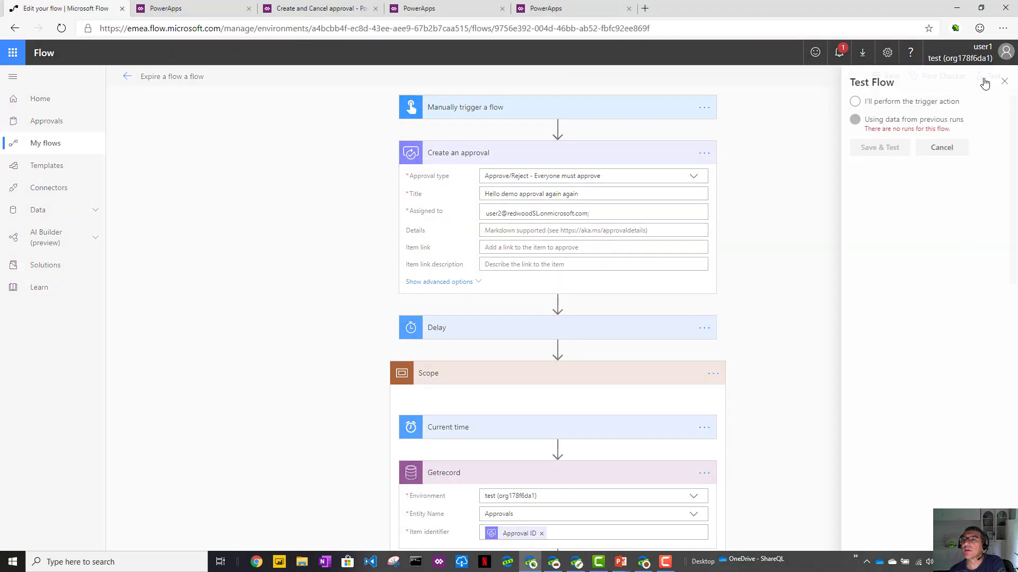
left_click(852, 102)
left_click(868, 150)
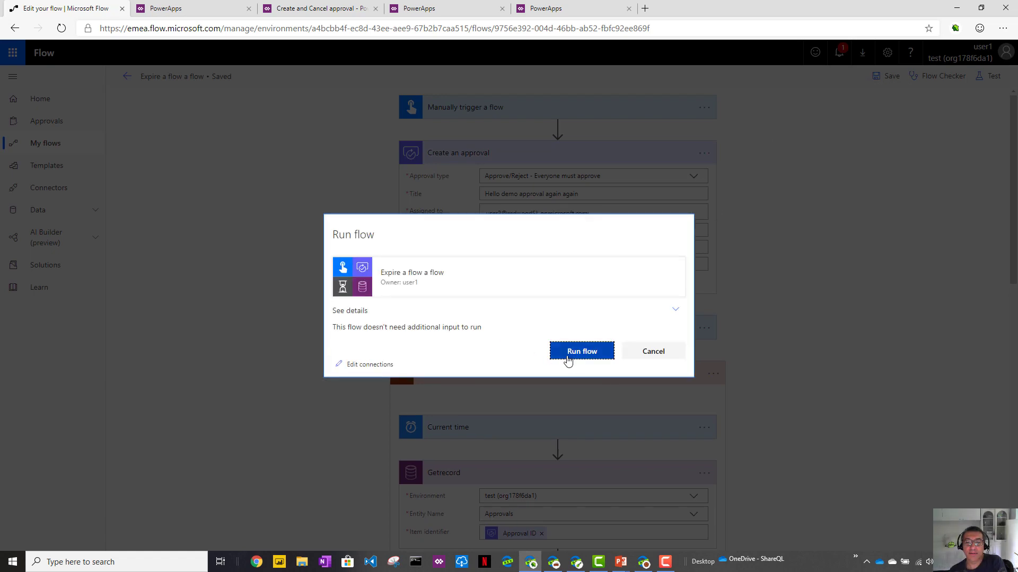
left_click(572, 352)
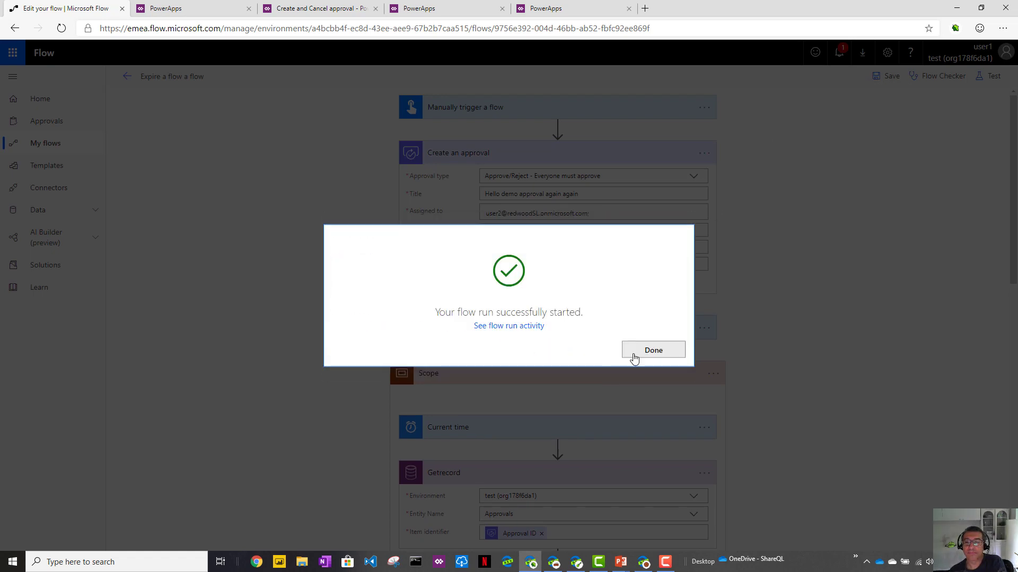
left_click(650, 354)
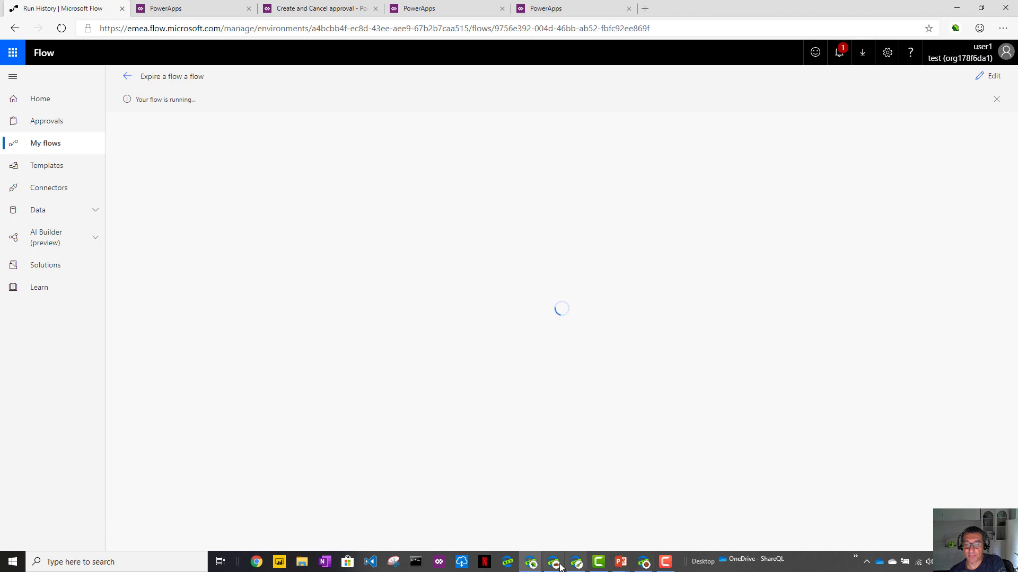
Maximize the approvals window and reload the Approvals page twice
mouse_move(579, 565)
left_click(577, 506)
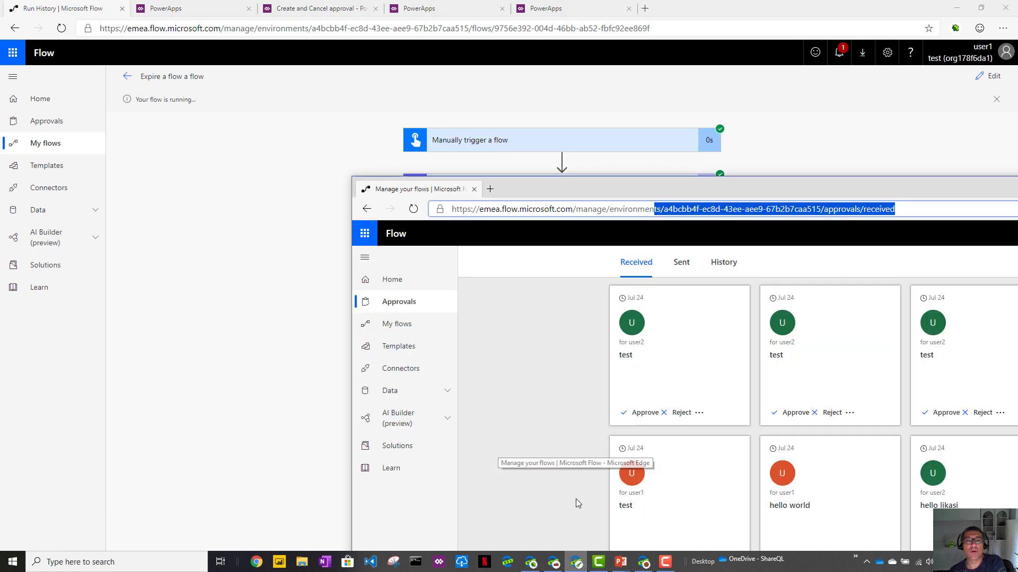
left_click_drag(601, 196, 288, 56)
left_click(1009, 42)
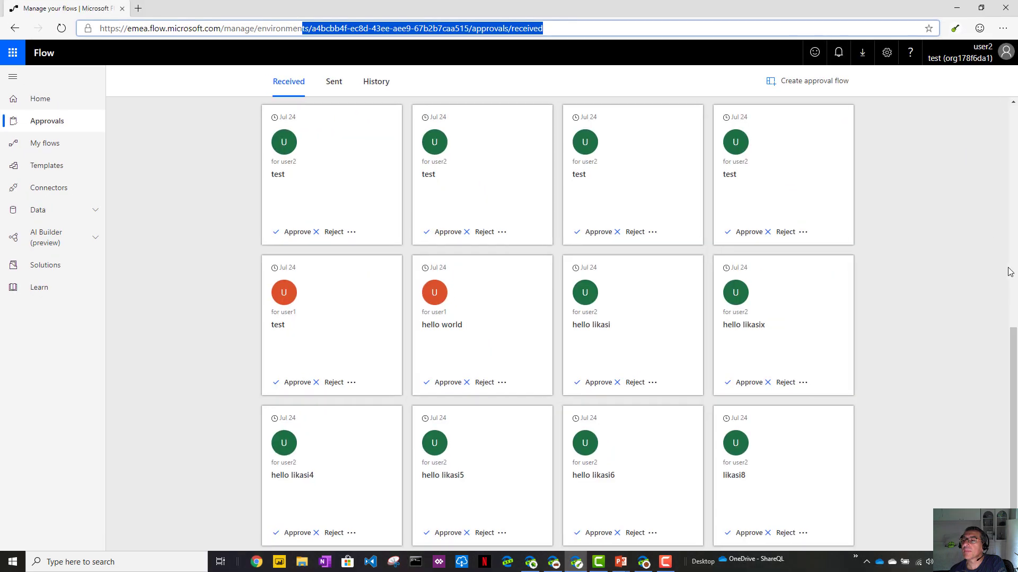
left_click(62, 29)
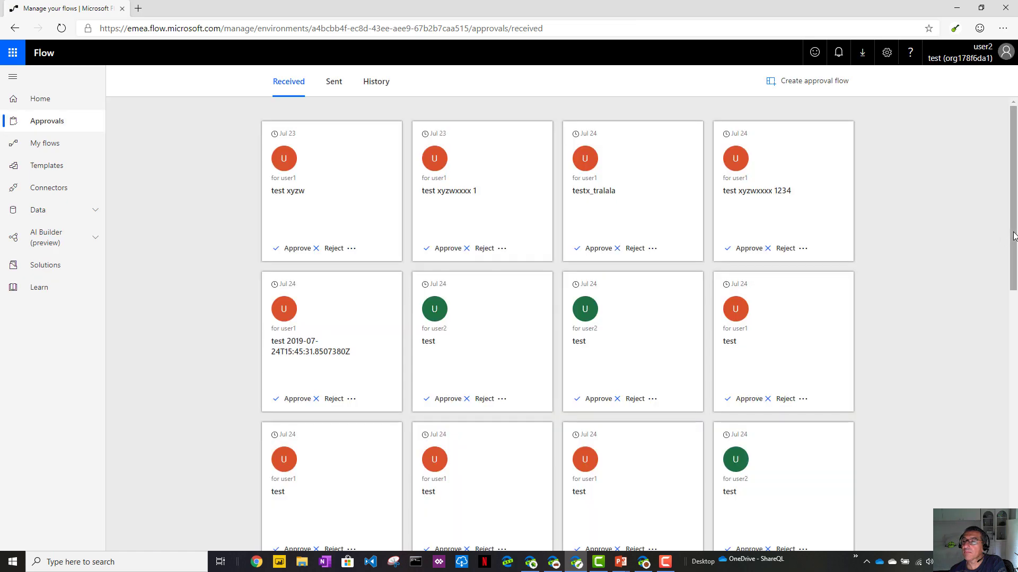
scroll(1007, 434, "down", 10)
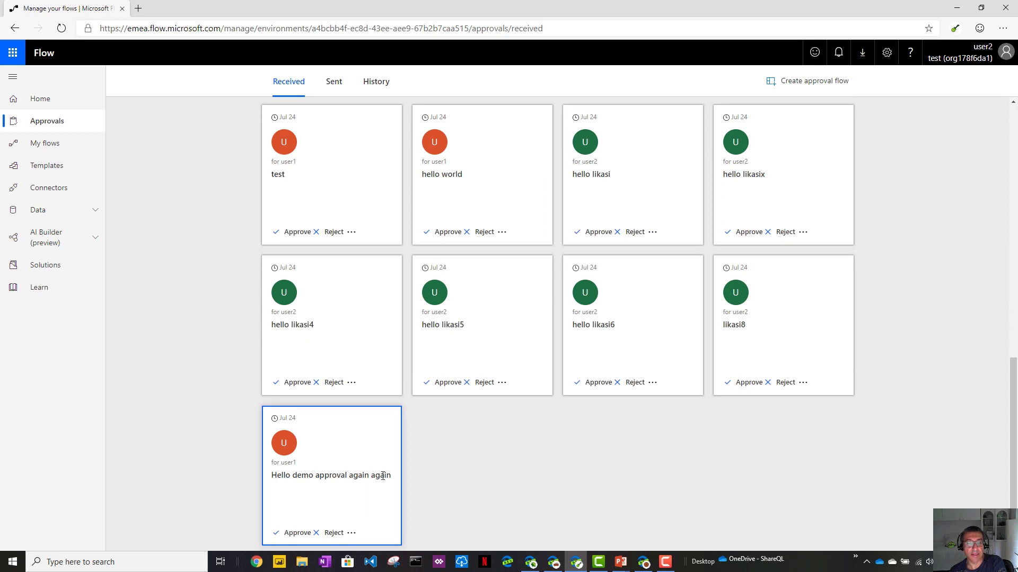
left_click(61, 32)
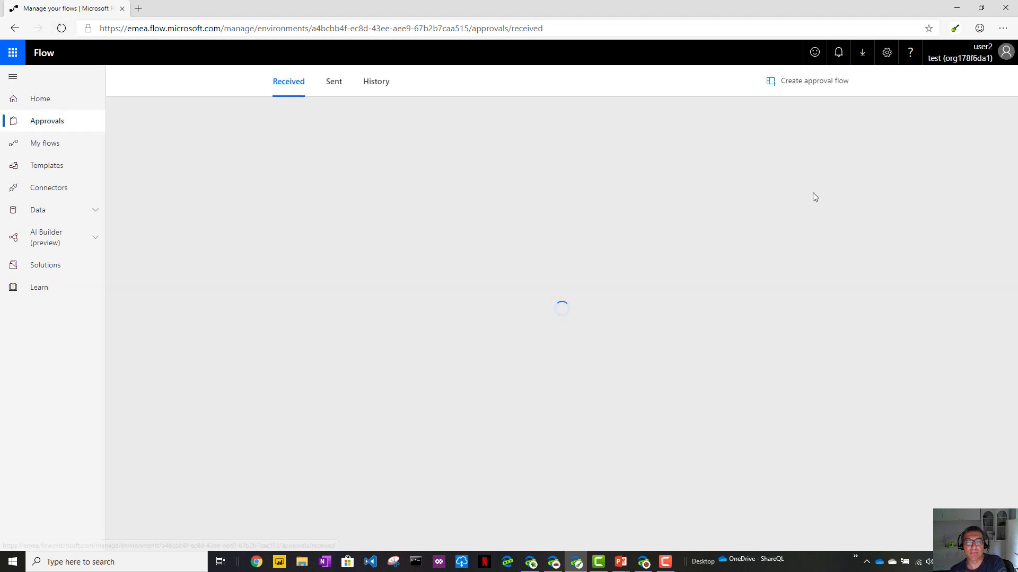
scroll(1014, 233, "down", 10)
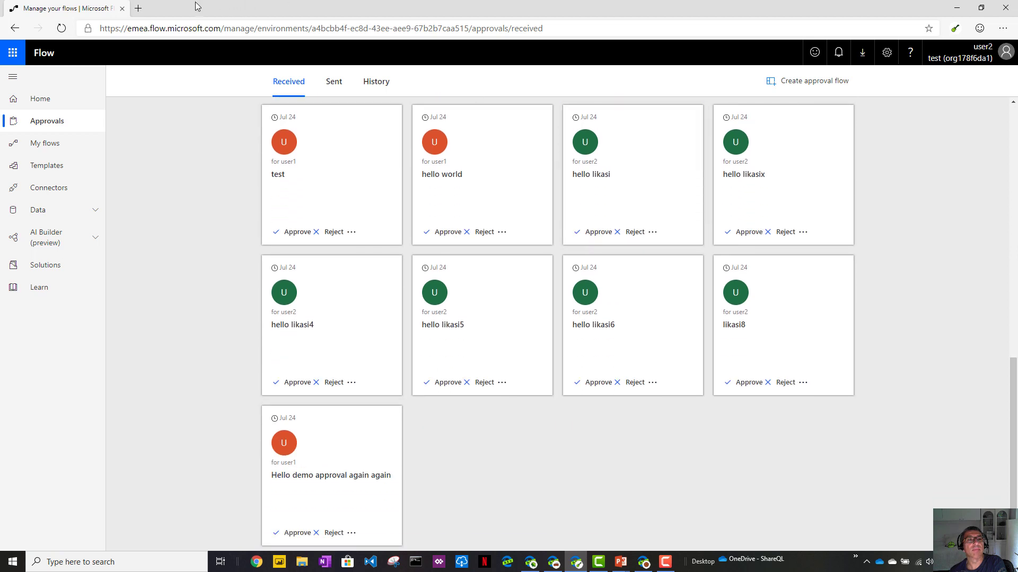
Refresh again and open History, where 'Hello demo approval again again' shows Expired
left_click_drag(197, 6, 961, 38)
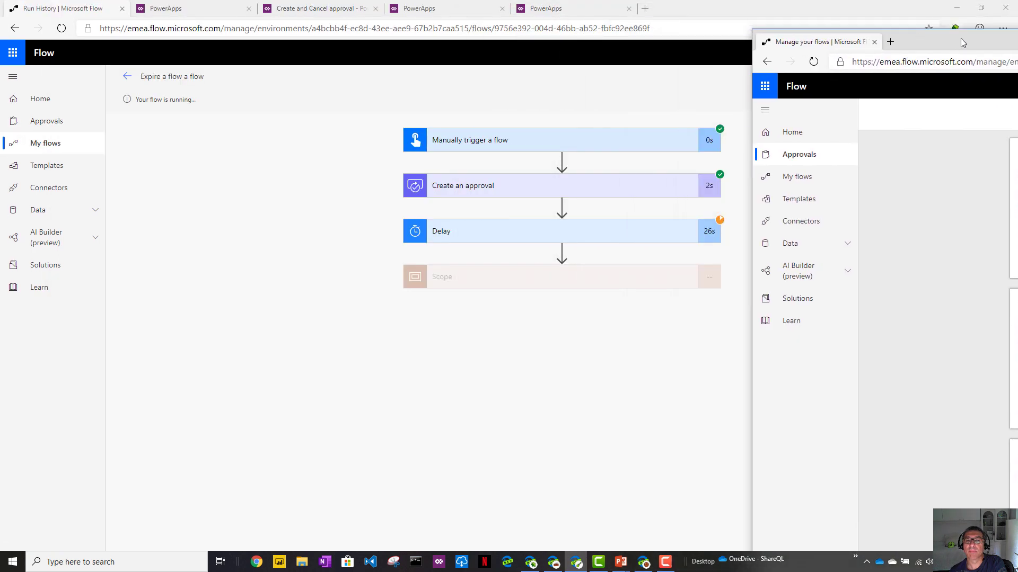
double_click(519, 47)
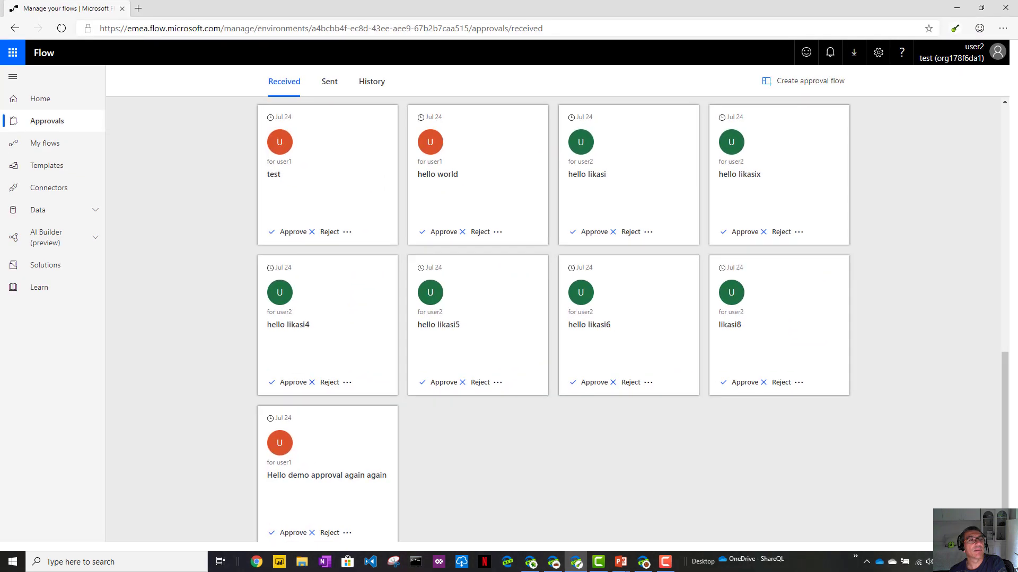
left_click(62, 28)
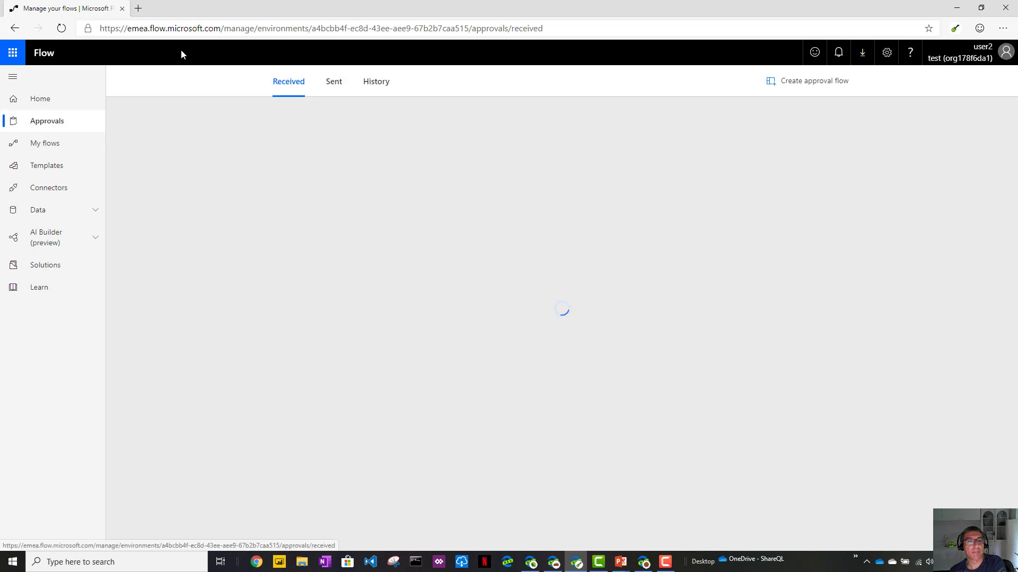
scroll(991, 286, "down", 9)
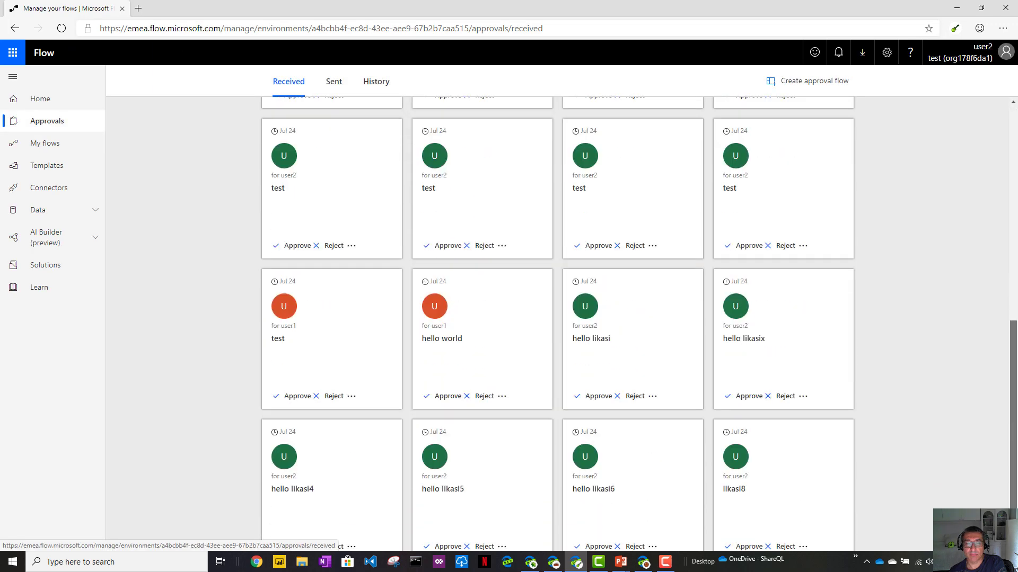
left_click(371, 84)
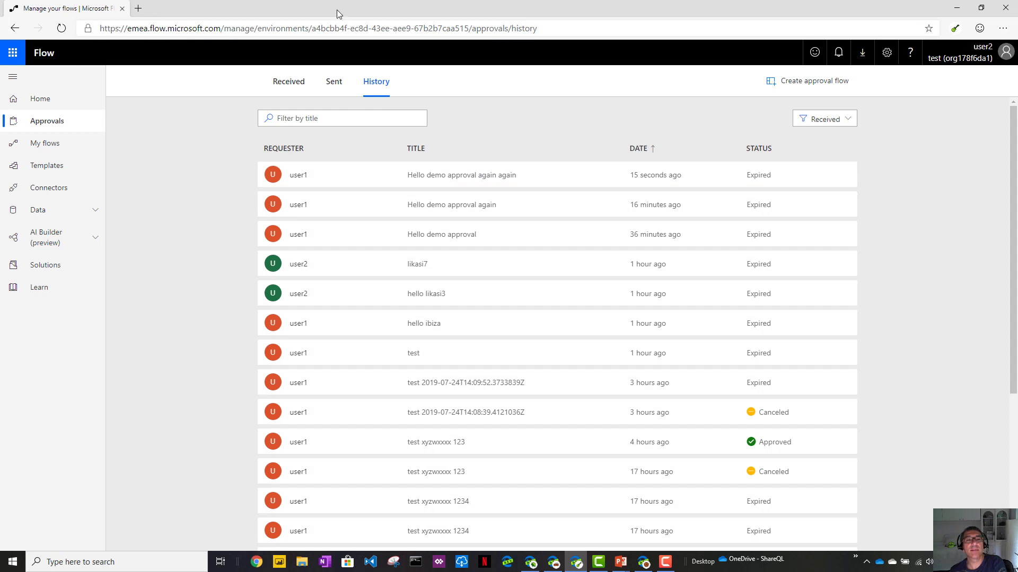
left_click_drag(336, 10, 409, 66)
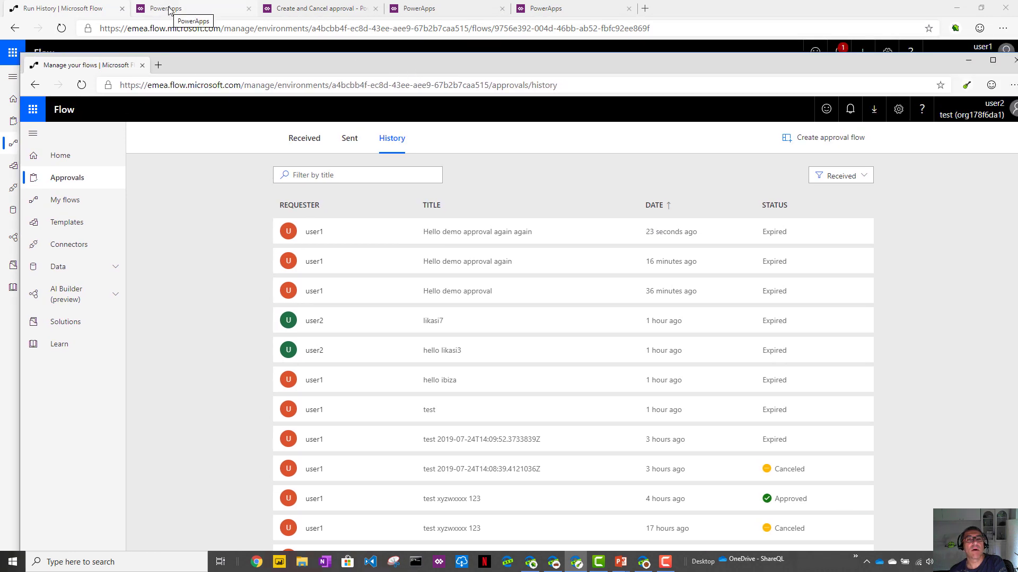
Minimize the Flow windows, view the Flow-PowerBI Expense approval stages report, then return to My flows
left_click(958, 11)
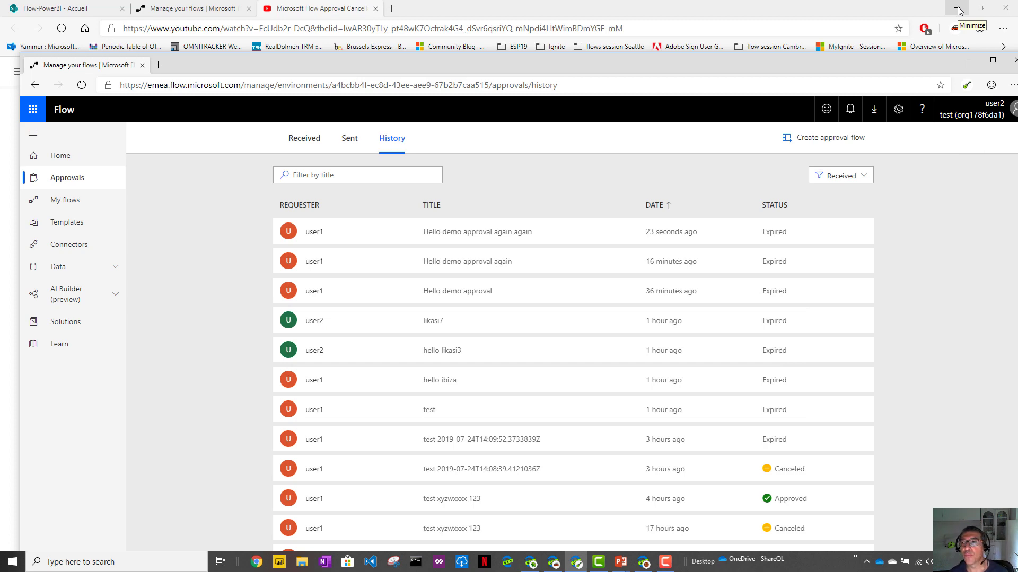
left_click(971, 61)
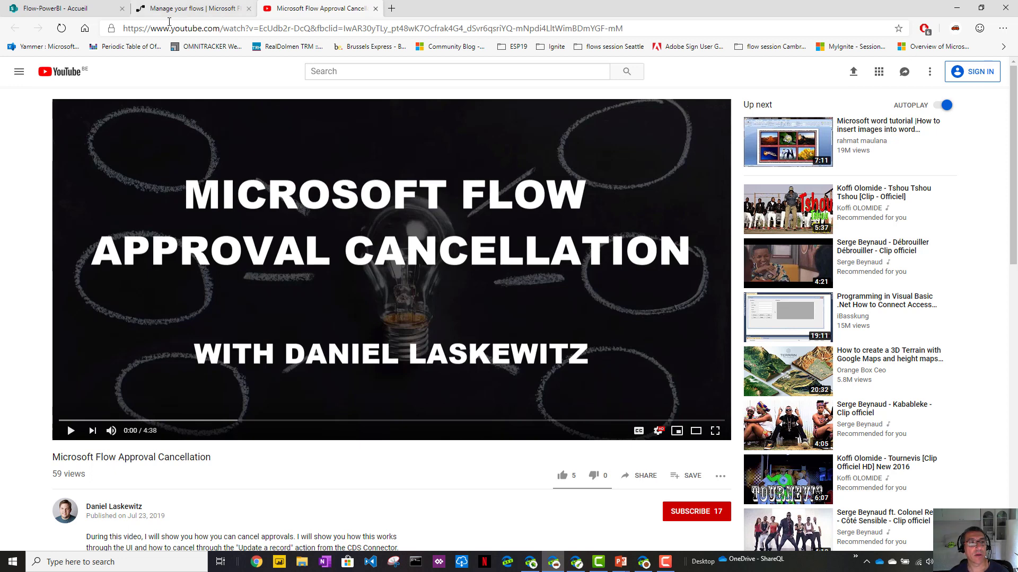
left_click(69, 9)
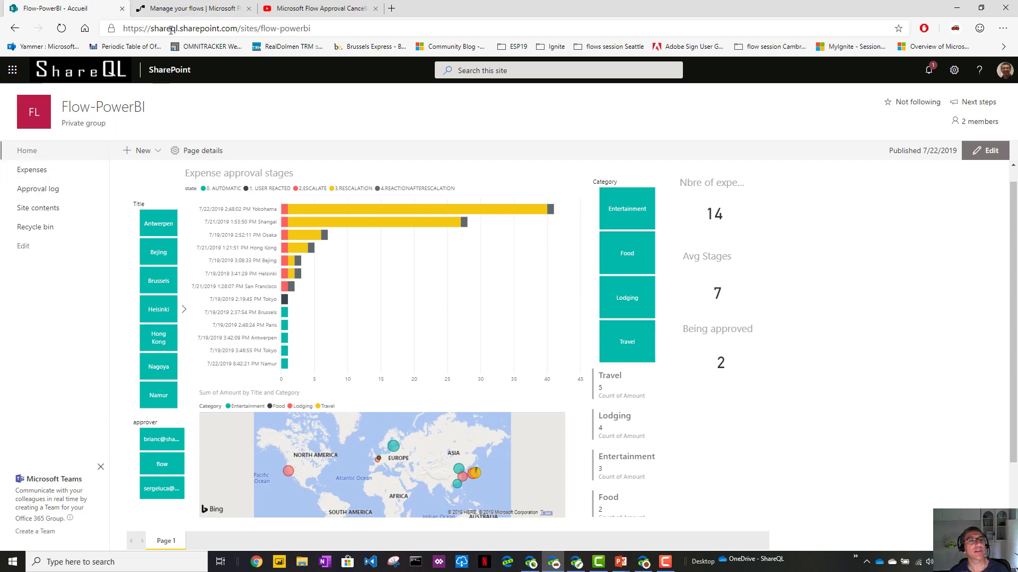
left_click(171, 9)
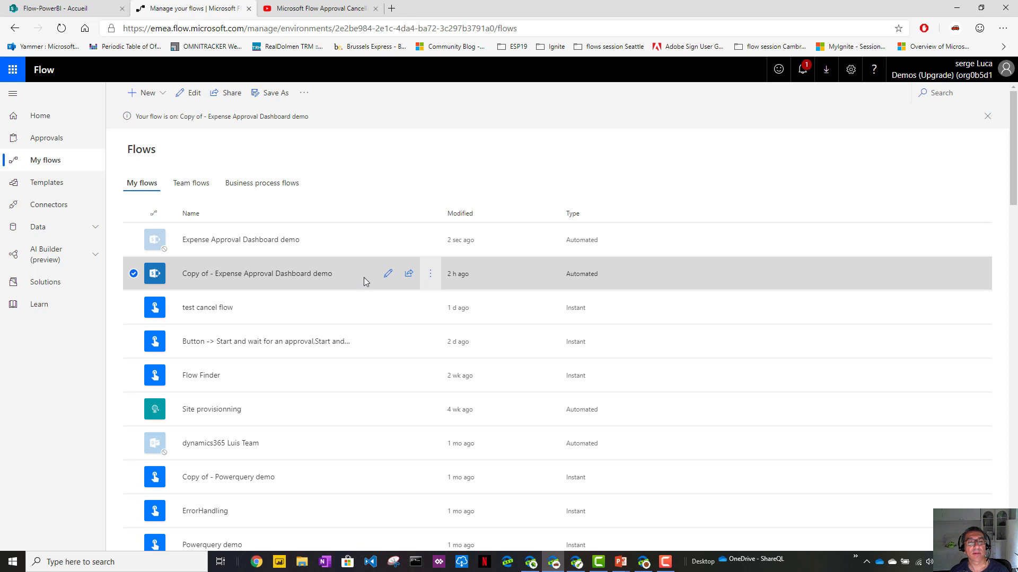
Edit 'Copy of - Expense Approval Dashboard demo' and expand its trigger, greater-than-500 condition and approval card
left_click(387, 273)
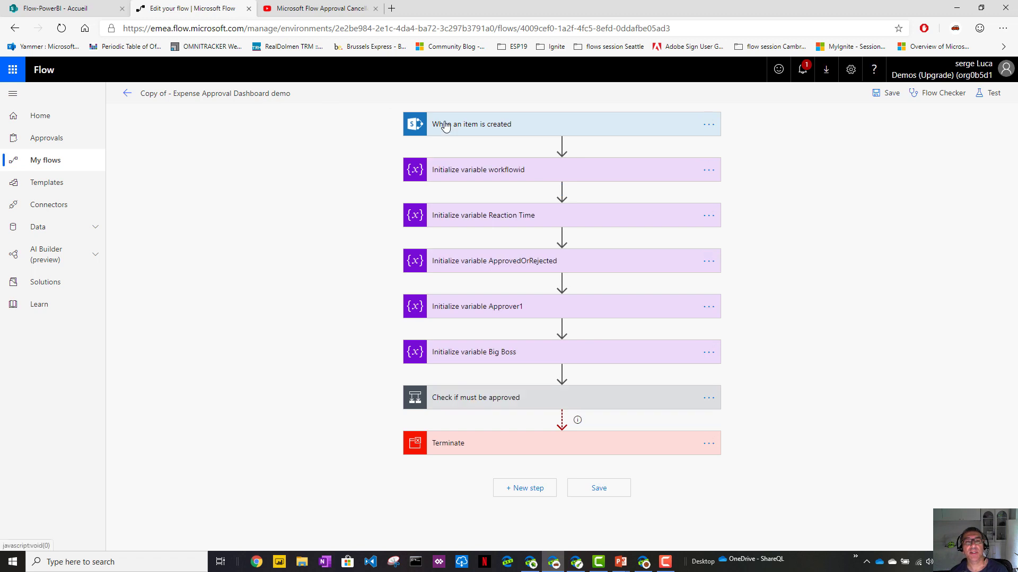
left_click(445, 126)
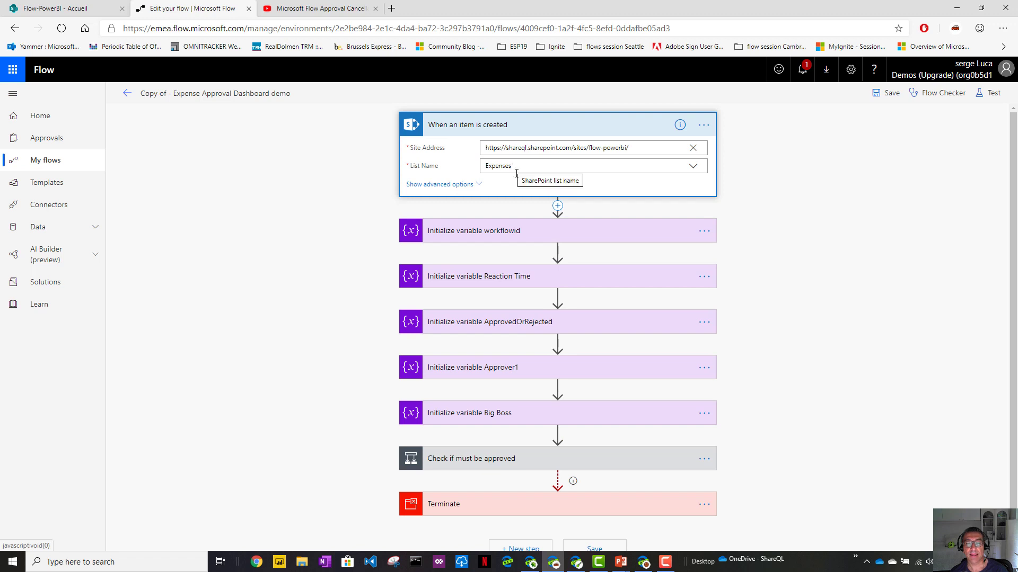
scroll(517, 173, "down", 1)
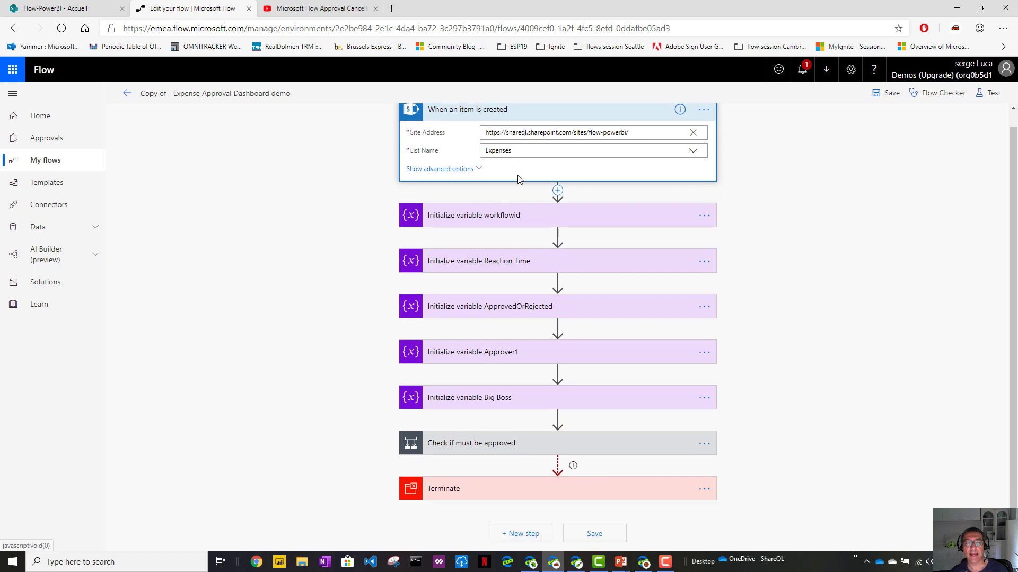
left_click(443, 450)
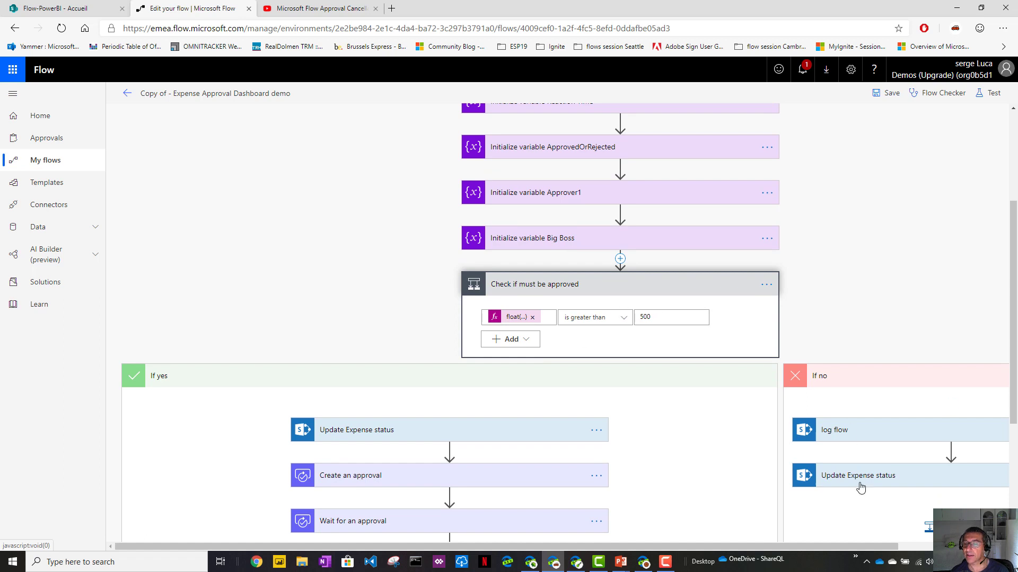
scroll(672, 449, "down", 3)
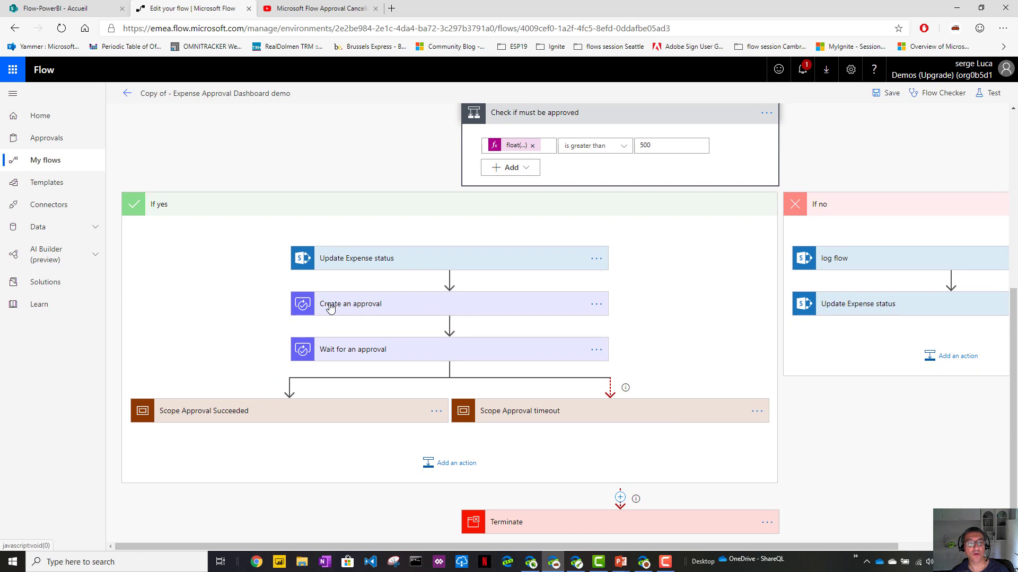
left_click(330, 308)
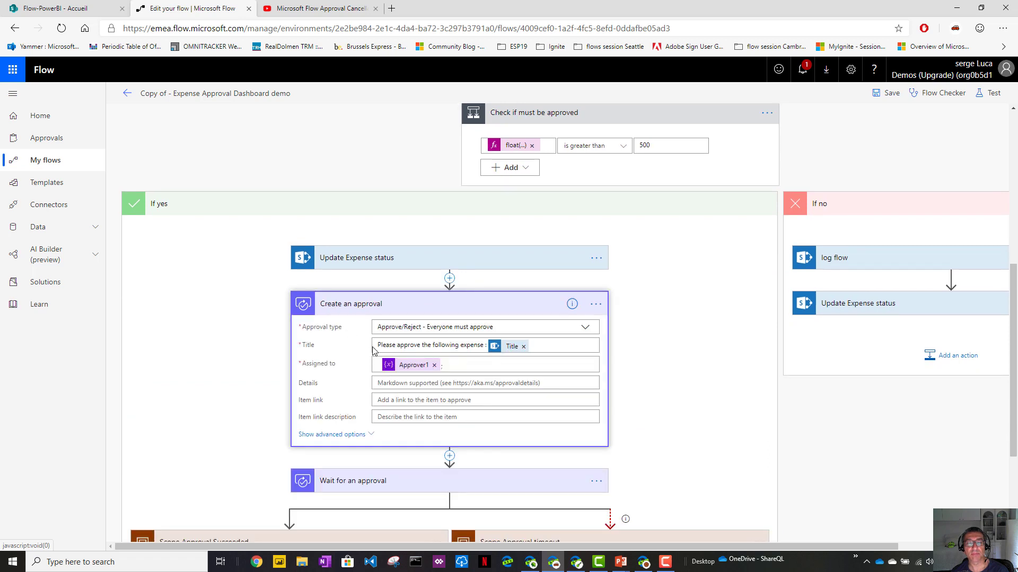
left_click(357, 309)
scroll(348, 334, "down", 1)
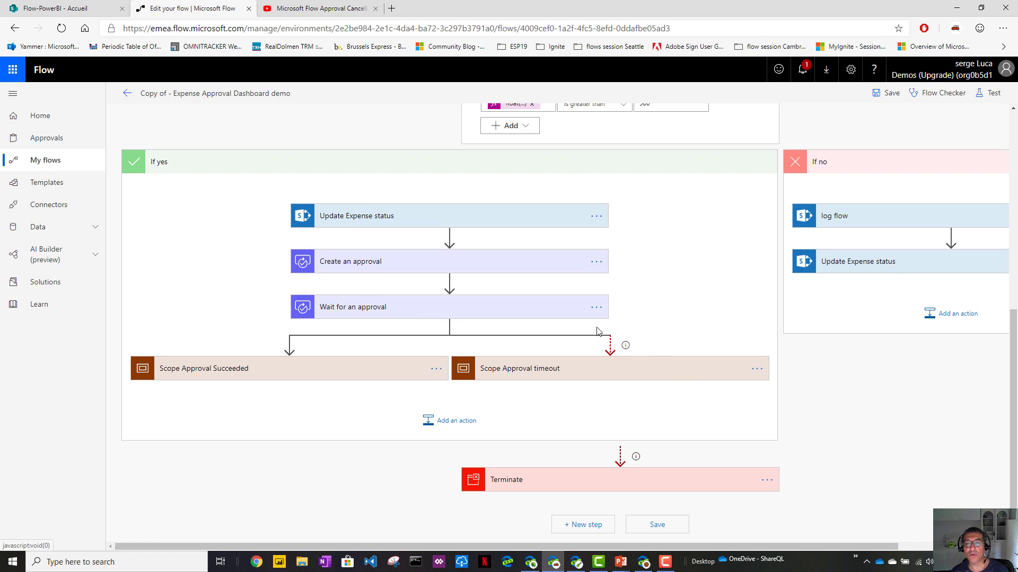
Check the Wait for an approval step's PT1M timeout setting without changing it
left_click(596, 307)
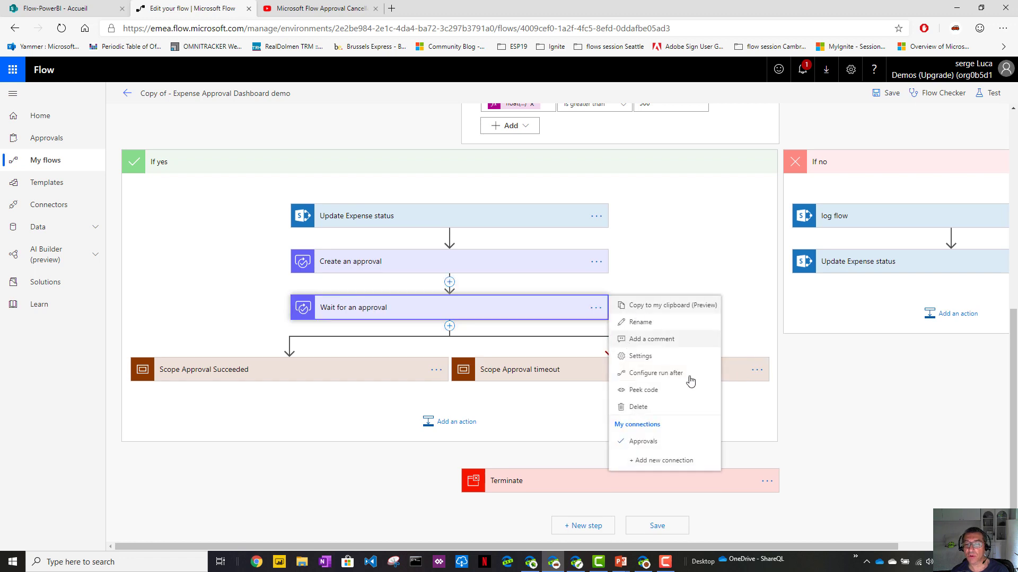
left_click(607, 338)
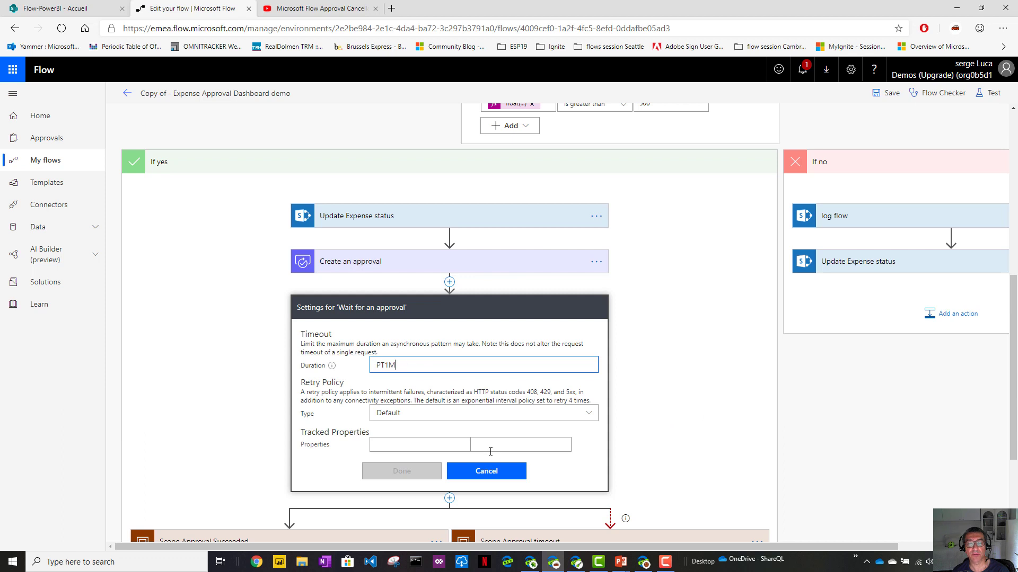
left_click(496, 472)
Review Scope Approval timeout's run-after condition, which runs after the wait times out
scroll(676, 328, "down", 1)
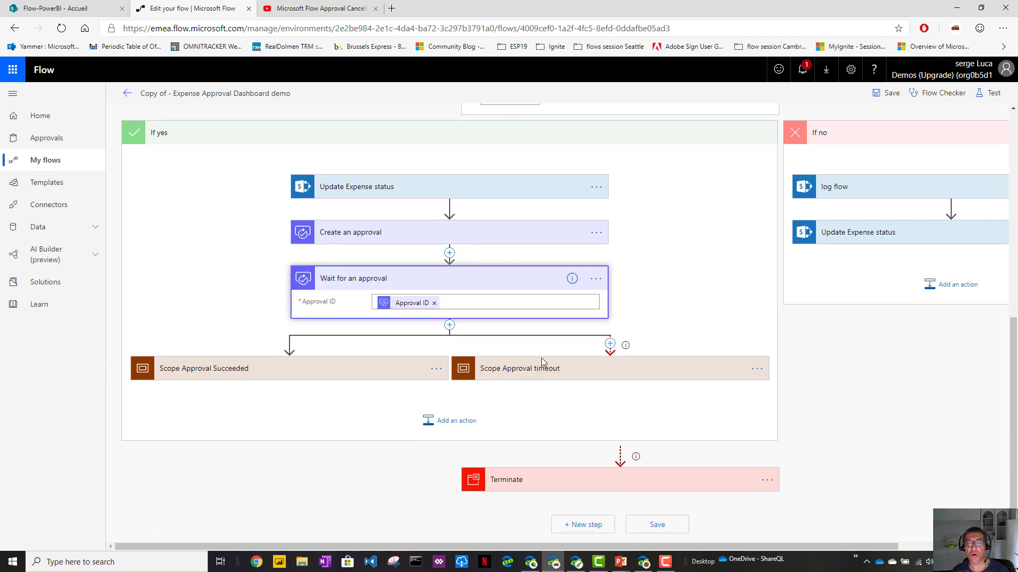
left_click(757, 369)
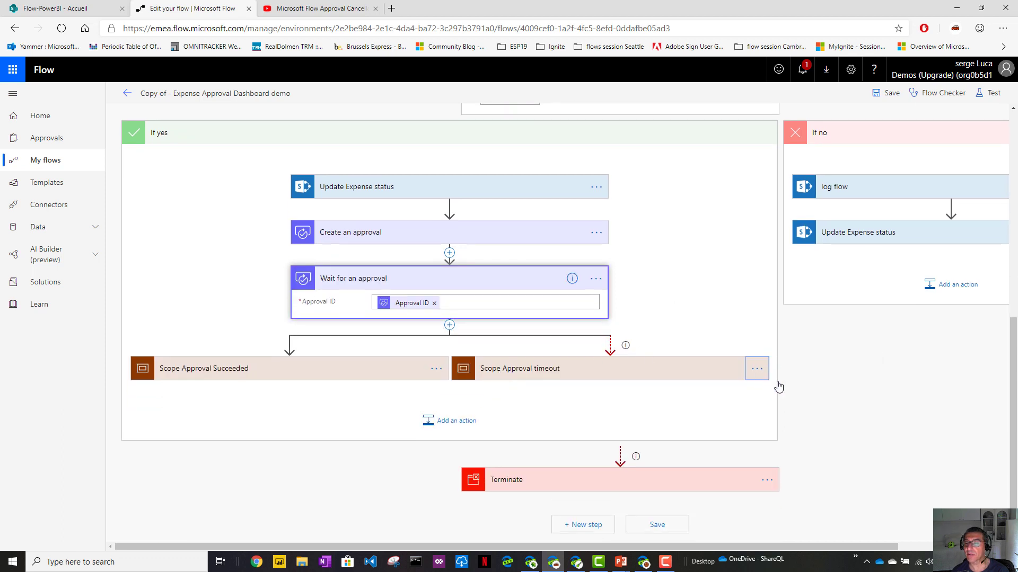
left_click(816, 433)
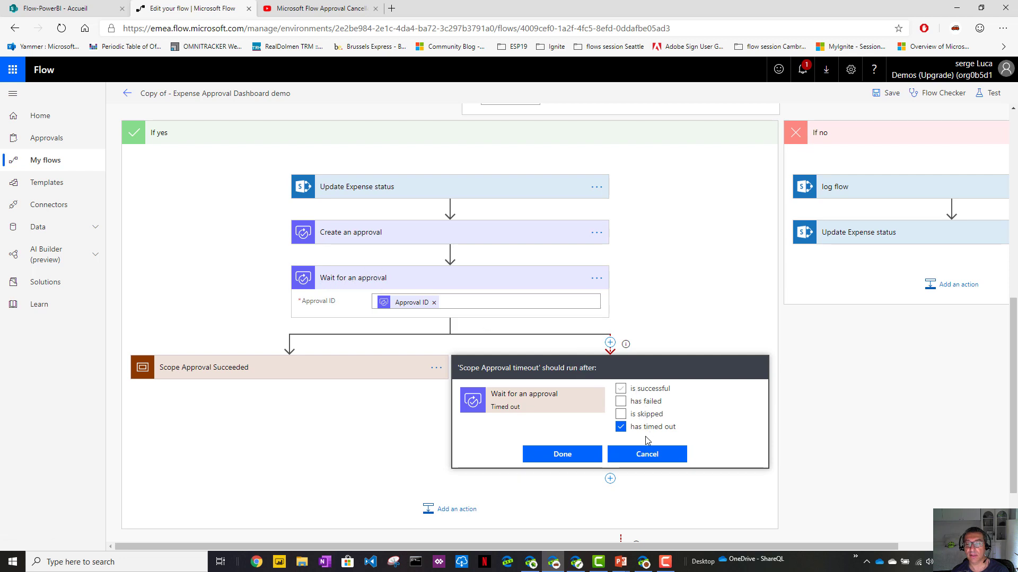
left_click(658, 345)
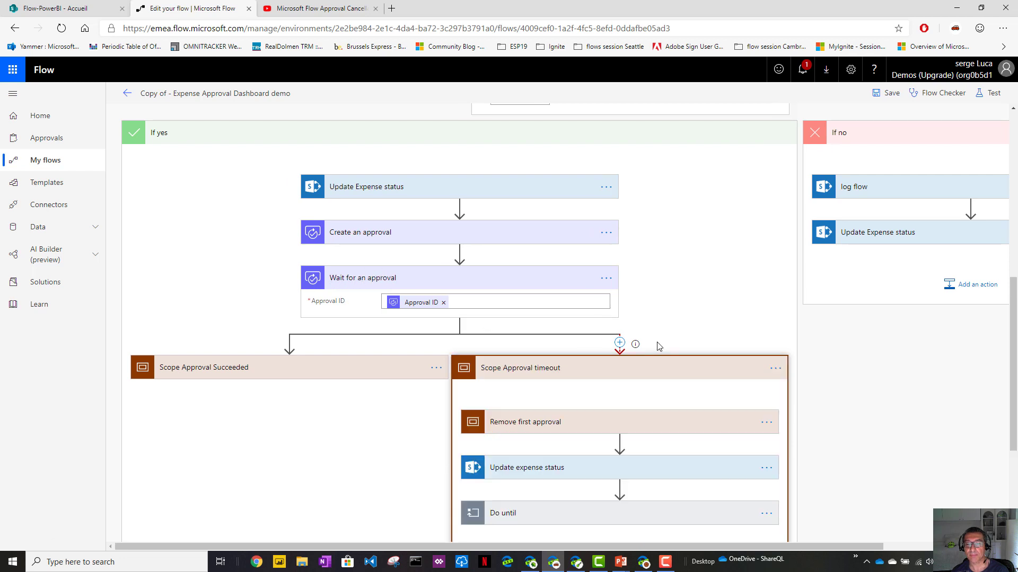
Review the Remove first approval scope's Get record and Update a record steps, then expand the Do until loop
scroll(659, 346, "down", 3)
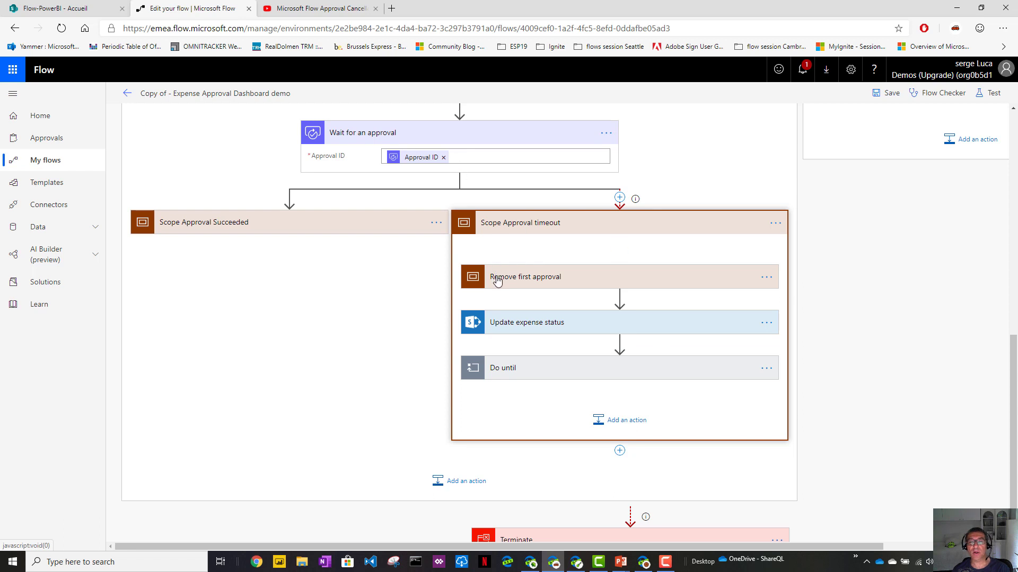
left_click(514, 278)
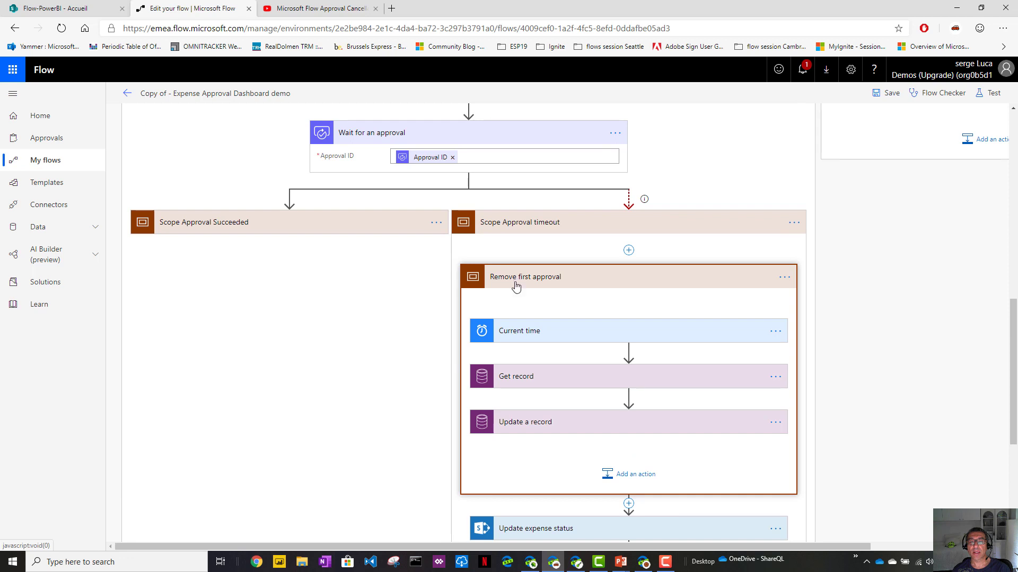
left_click(518, 376)
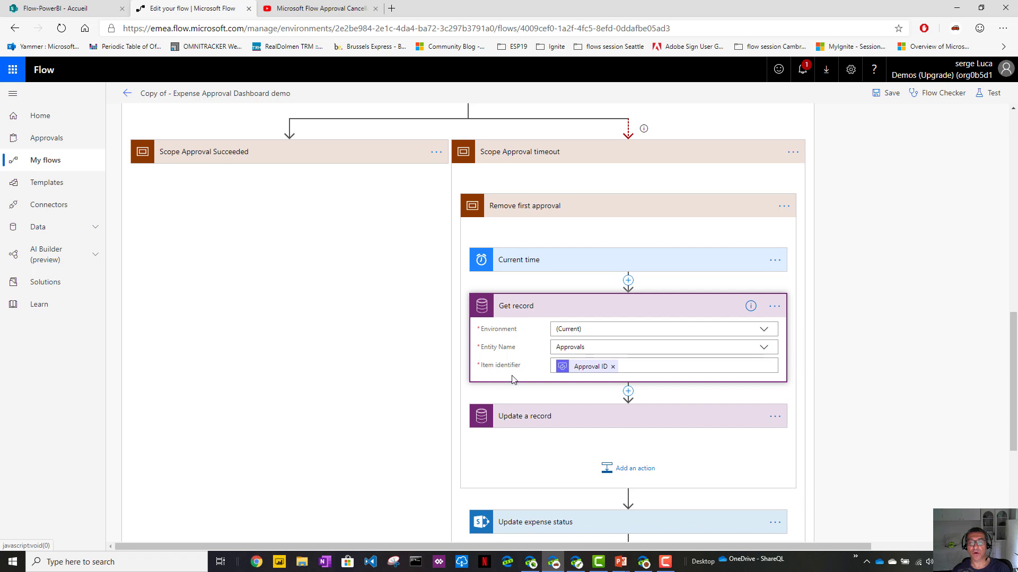
scroll(535, 405, "down", 4)
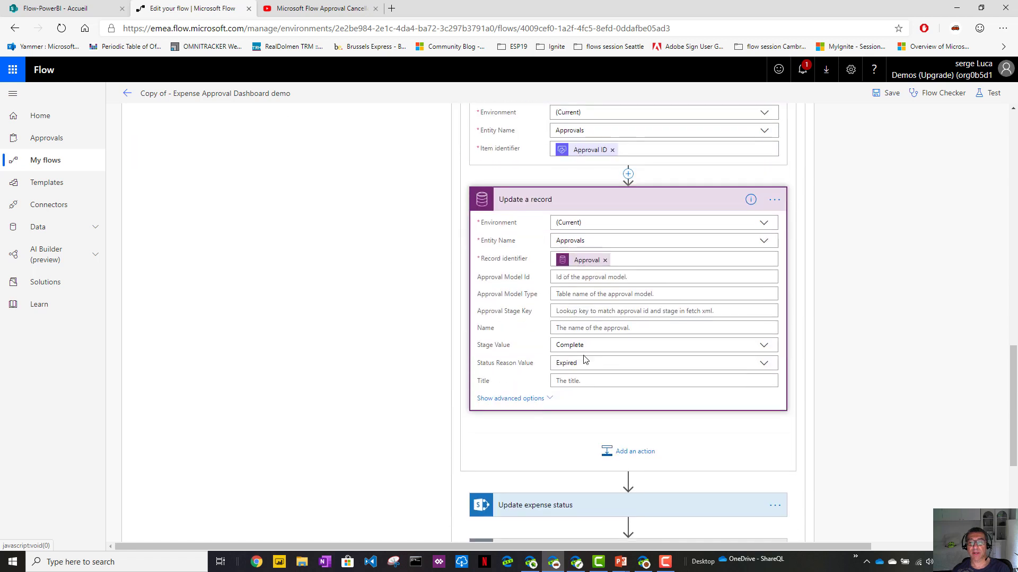
left_click(523, 205)
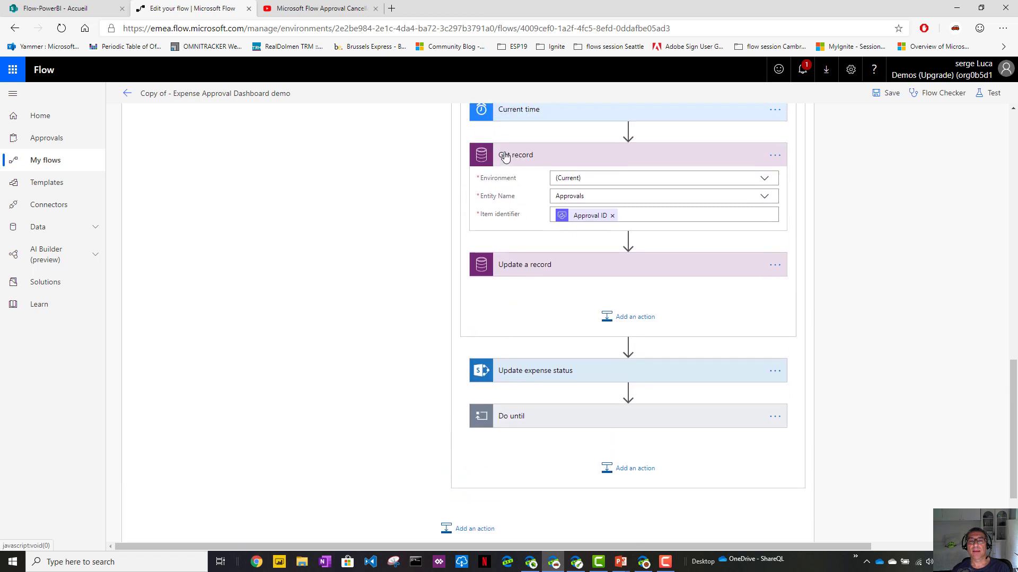
left_click(505, 157)
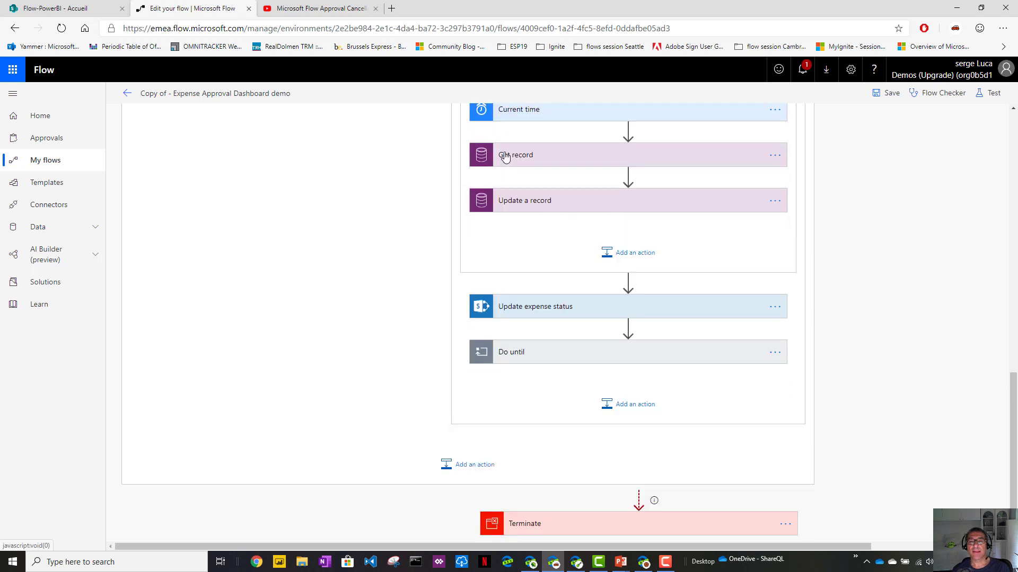
left_click(510, 358)
scroll(509, 356, "down", 3)
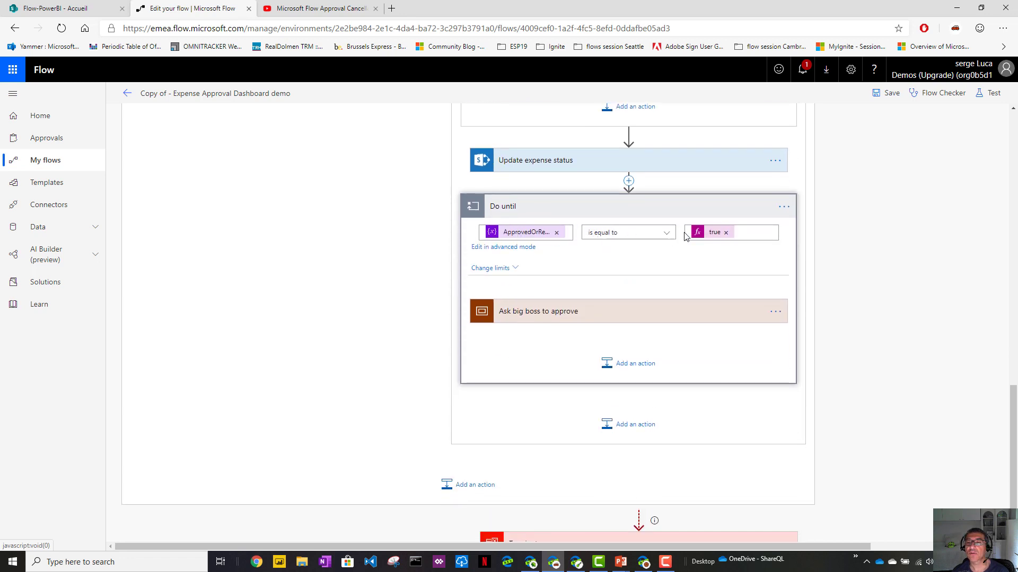
Expand the Ask big boss to approve scope and review its settings
left_click(539, 314)
scroll(538, 314, "down", 3)
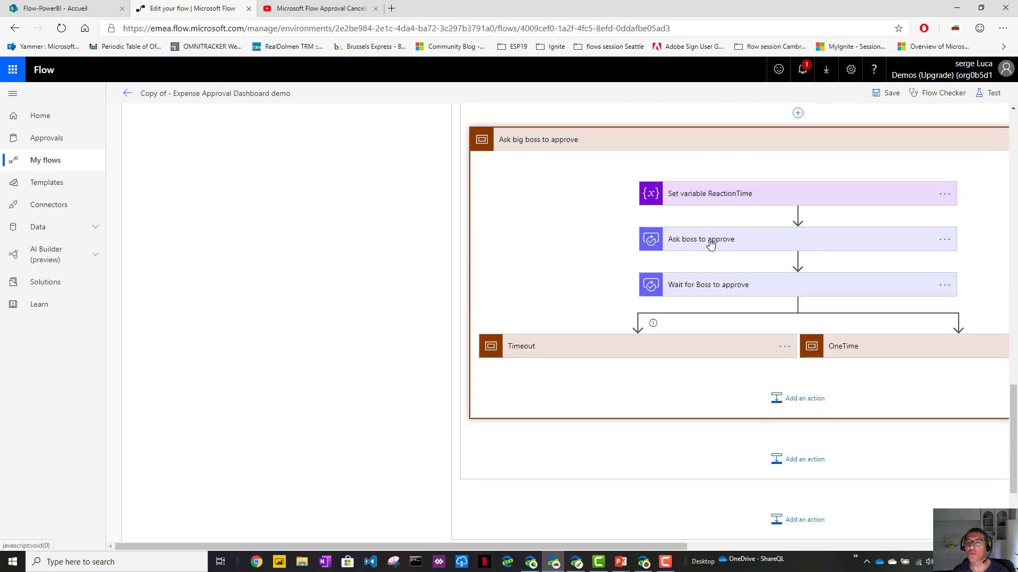
left_click(710, 244)
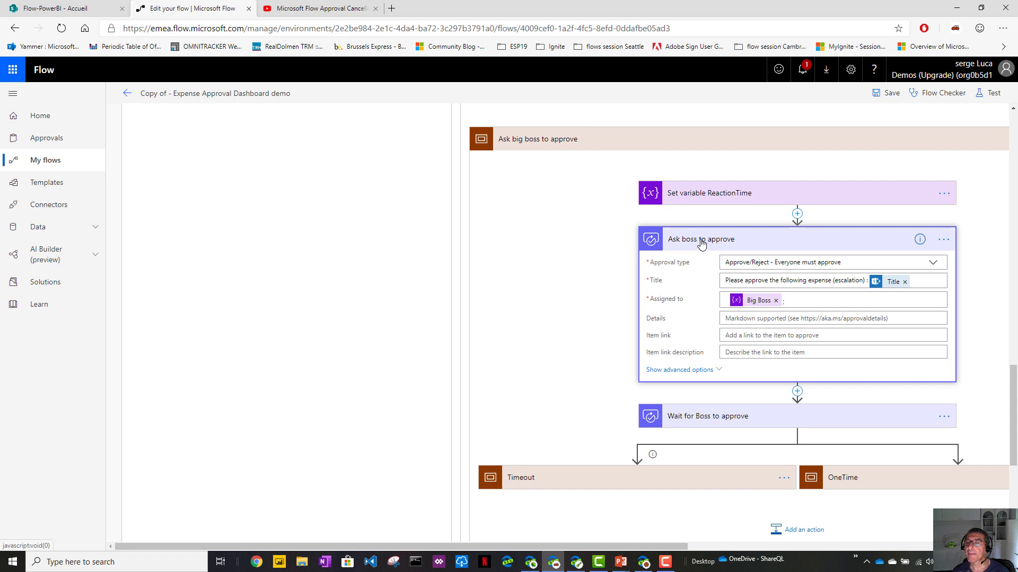
left_click(701, 241)
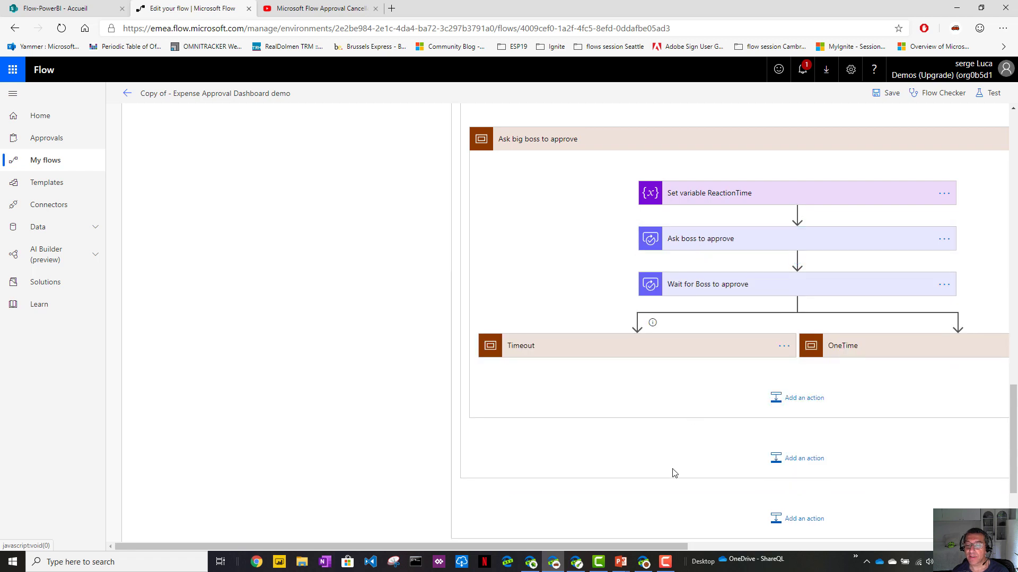
left_click_drag(652, 547, 854, 547)
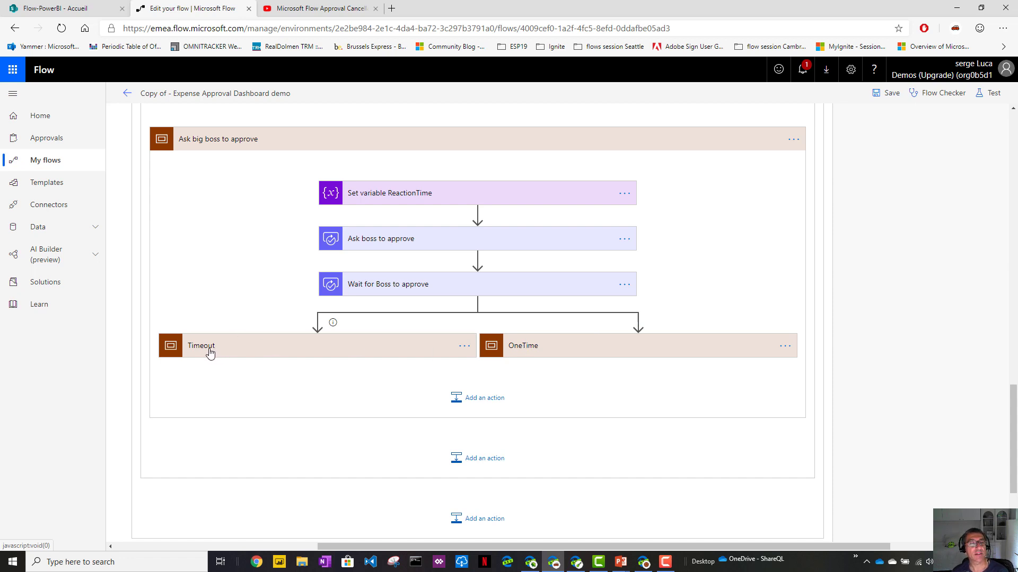
Review the Timeout branch's Remove big boss approval and Update a record 2 steps
left_click(239, 345)
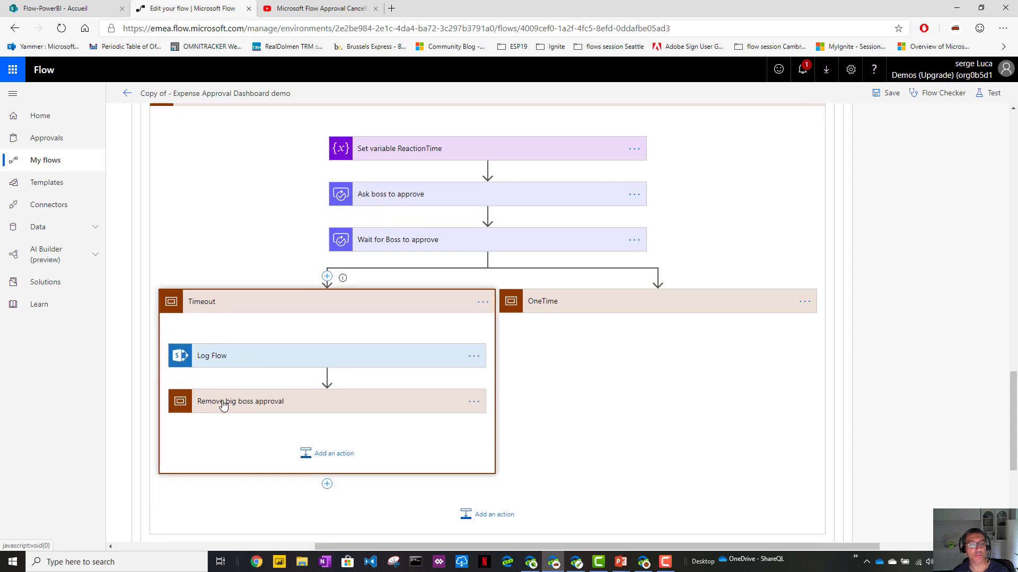
left_click(247, 398)
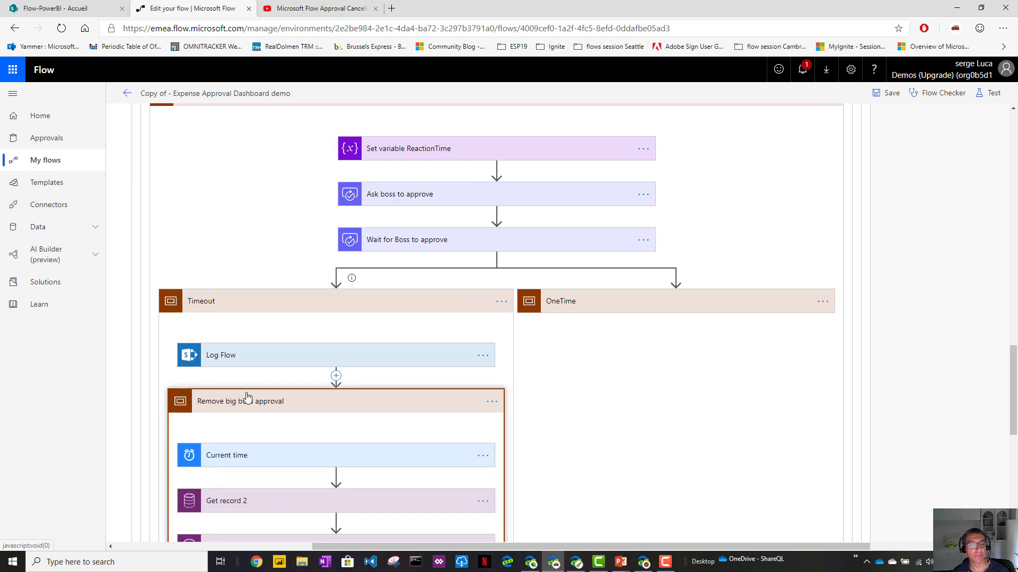
scroll(246, 399, "down", 3)
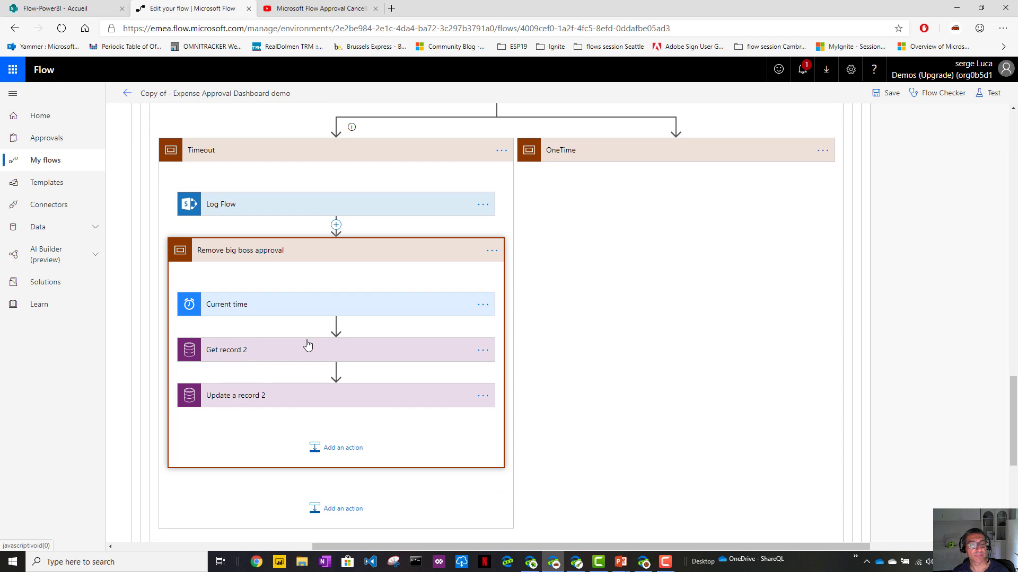
left_click(308, 396)
scroll(308, 345, "down", 4)
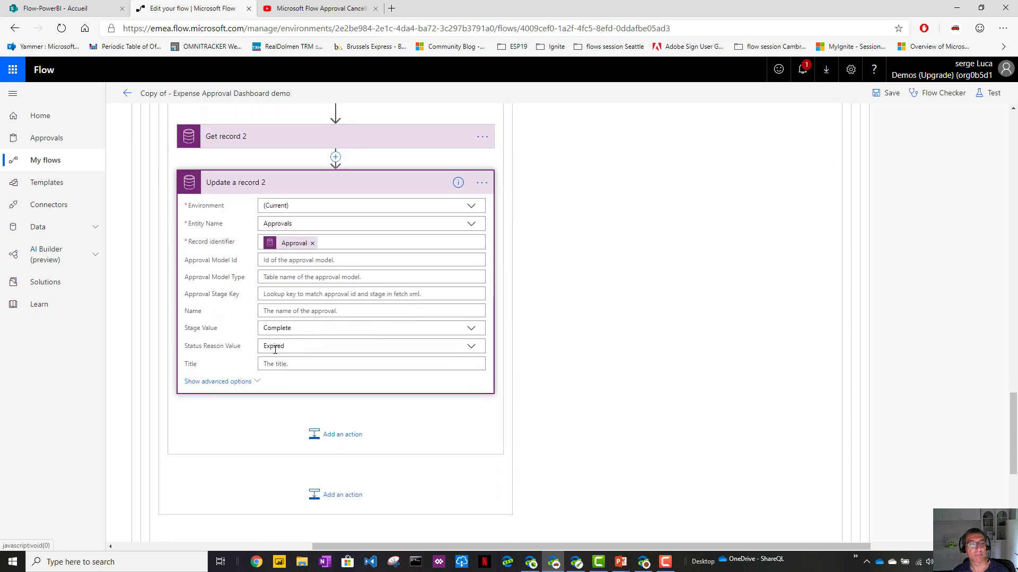
left_click(324, 180)
scroll(325, 174, "up", 3)
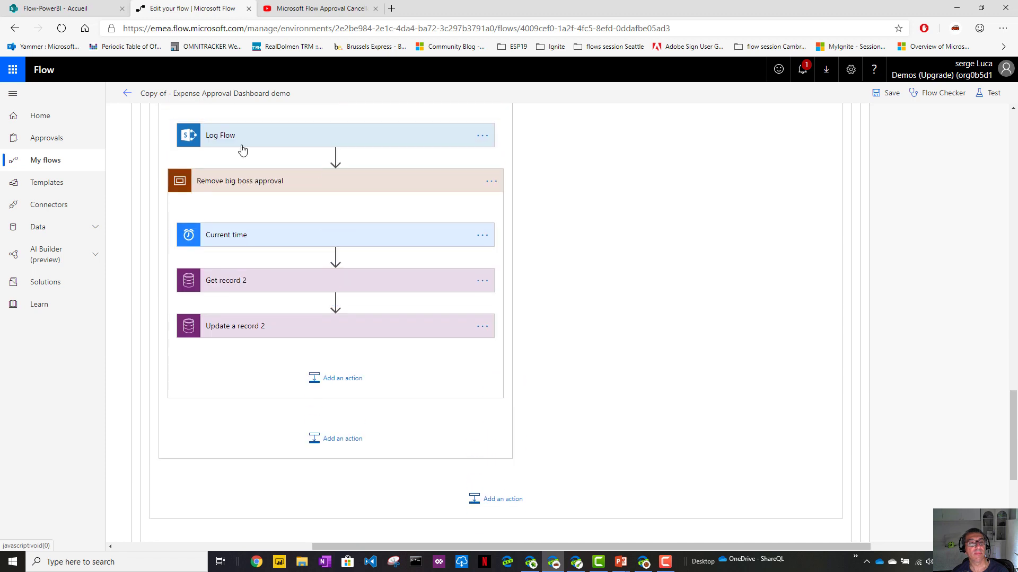
scroll(241, 149, "up", 2)
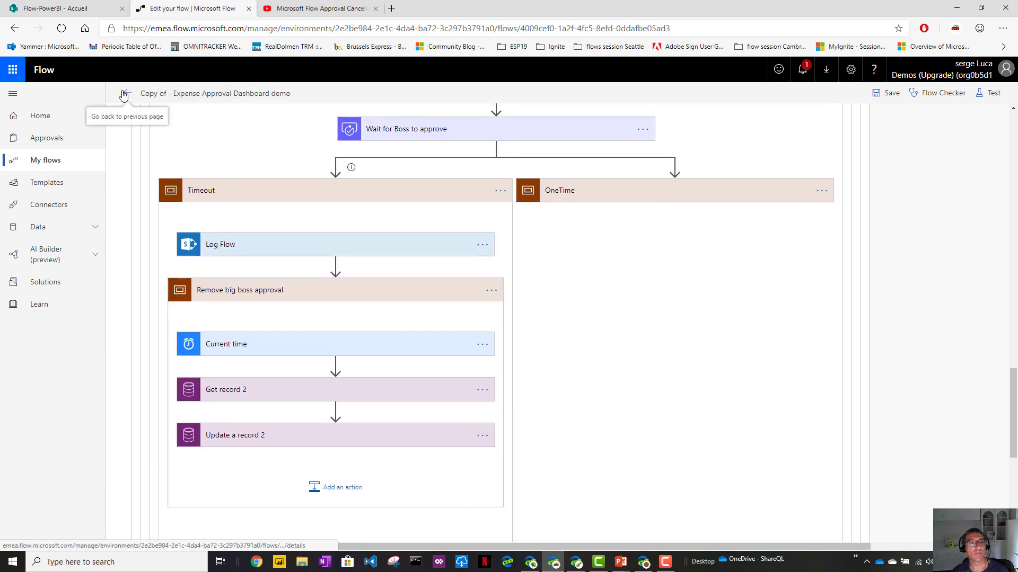
Leave the flow editor and start a new item in the SharePoint Expenses list
left_click(123, 95)
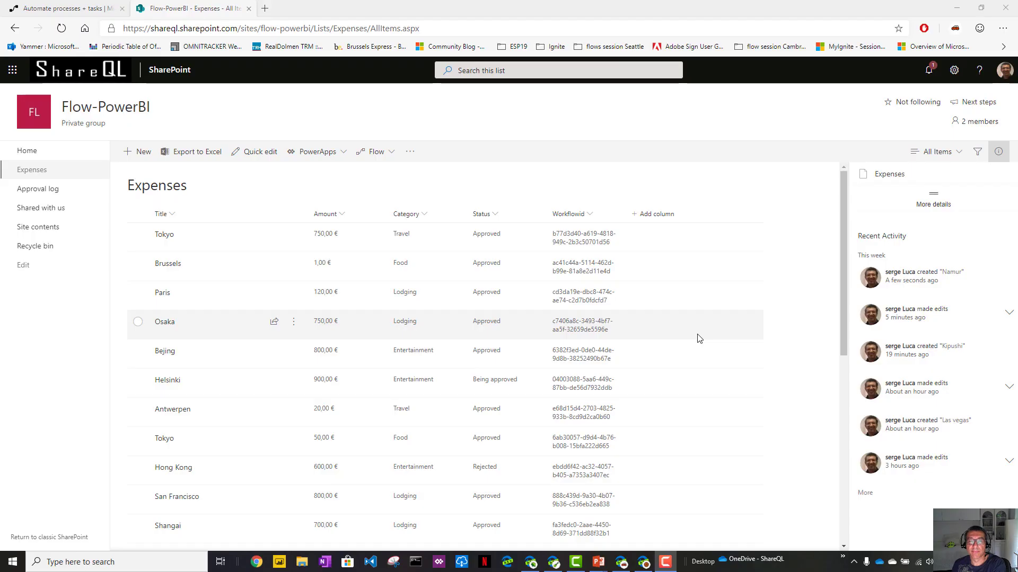
left_click(140, 156)
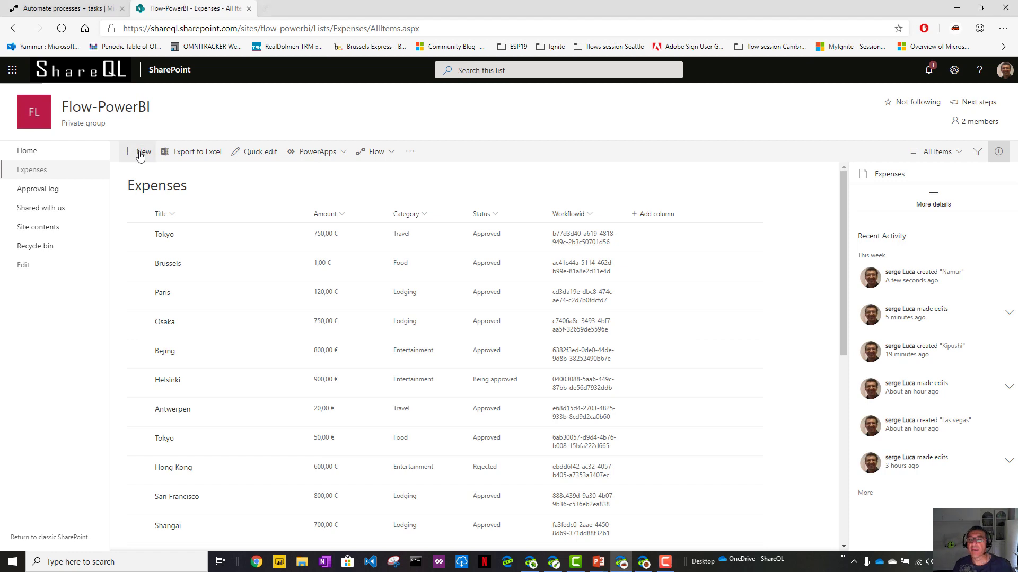
left_click(140, 154)
Enter Title Antwerpen, Amount 600 and Category Entertainment, then save the item
left_click(740, 189)
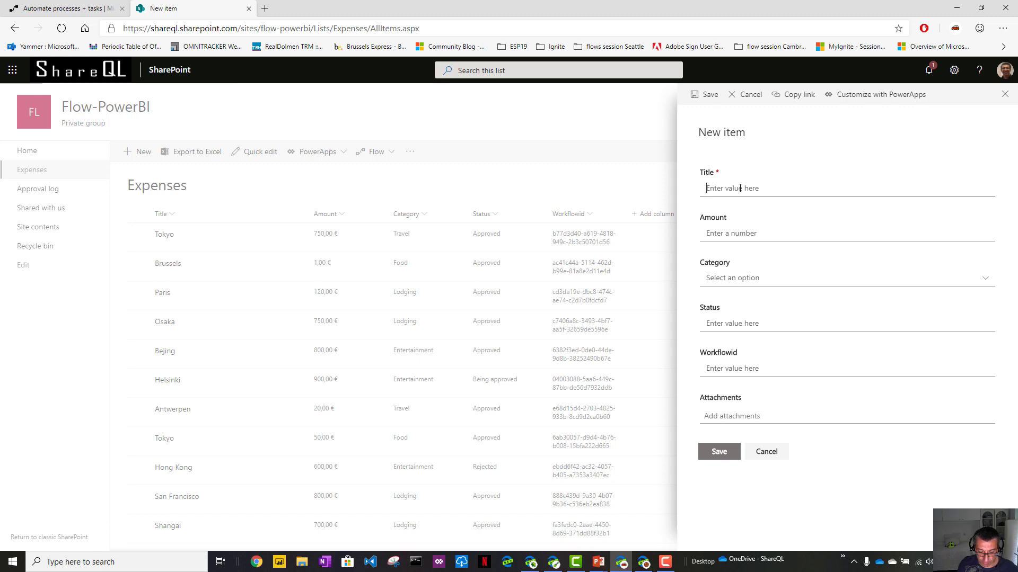
type("Namur")
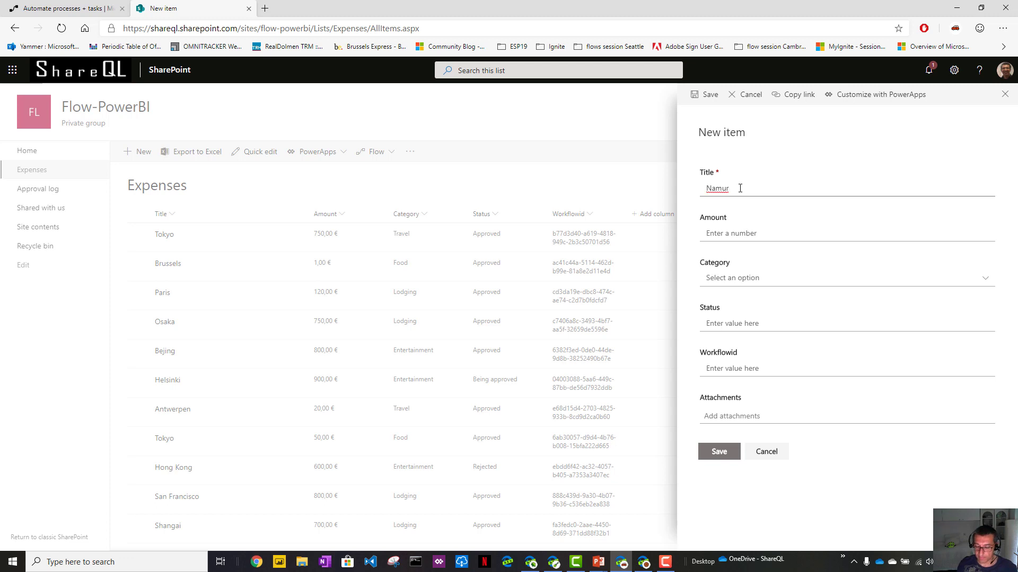
key("BackSpace")
key("BackSpace")
key("BackSpace")
key("BackSpace")
key("BackSpace")
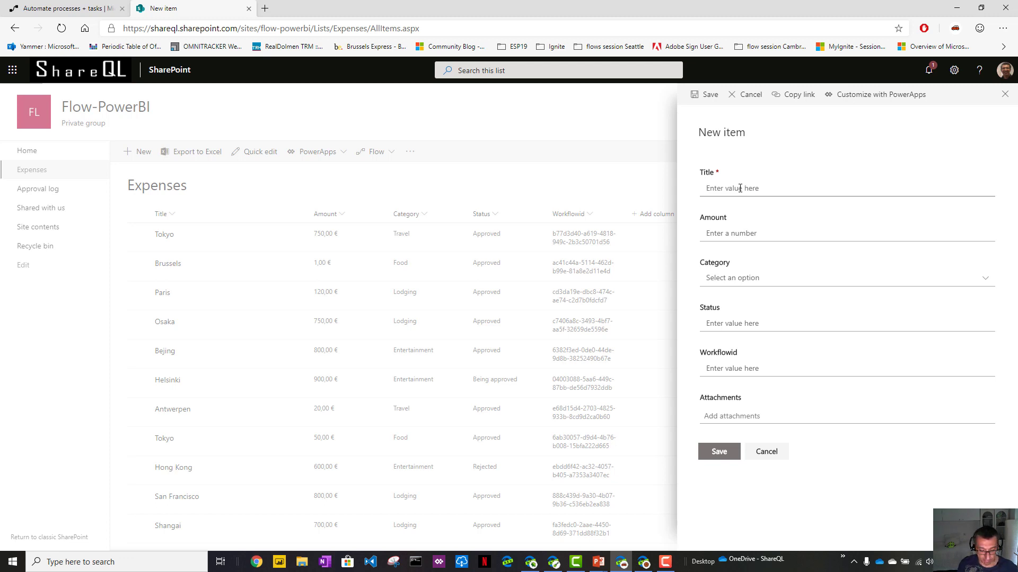
type("Antwerp")
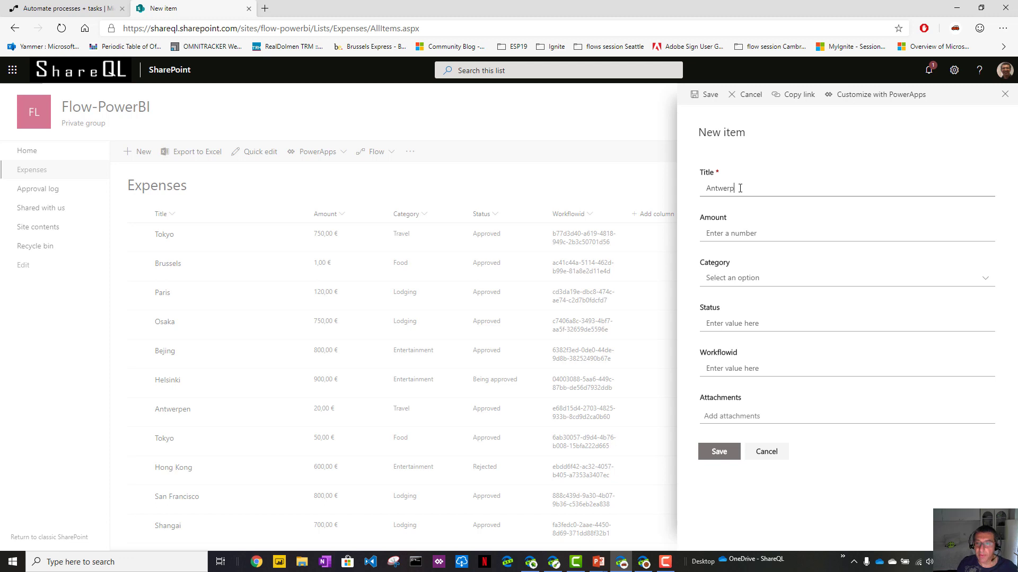
type("en")
key("Tab")
type("60")
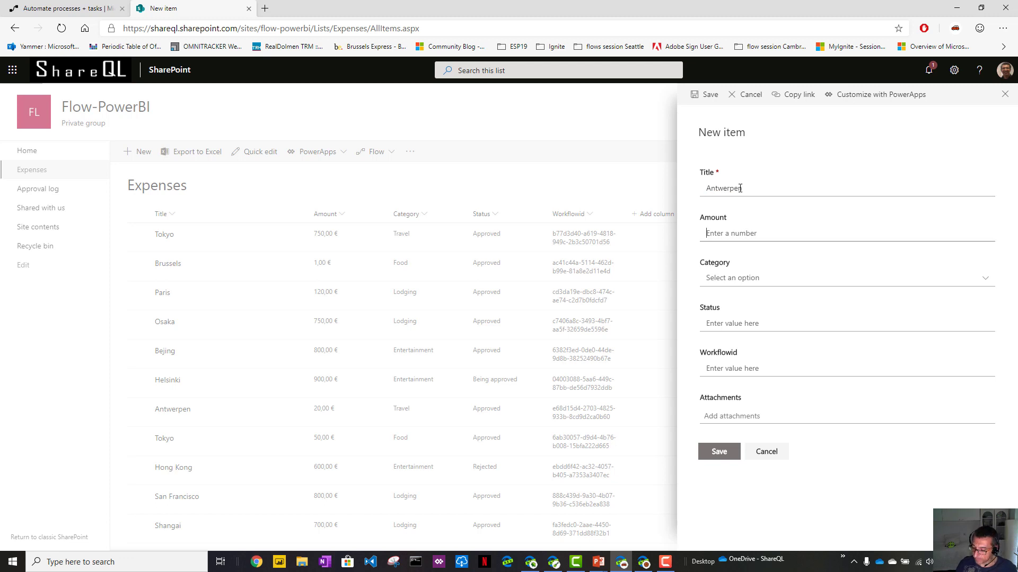
type("0")
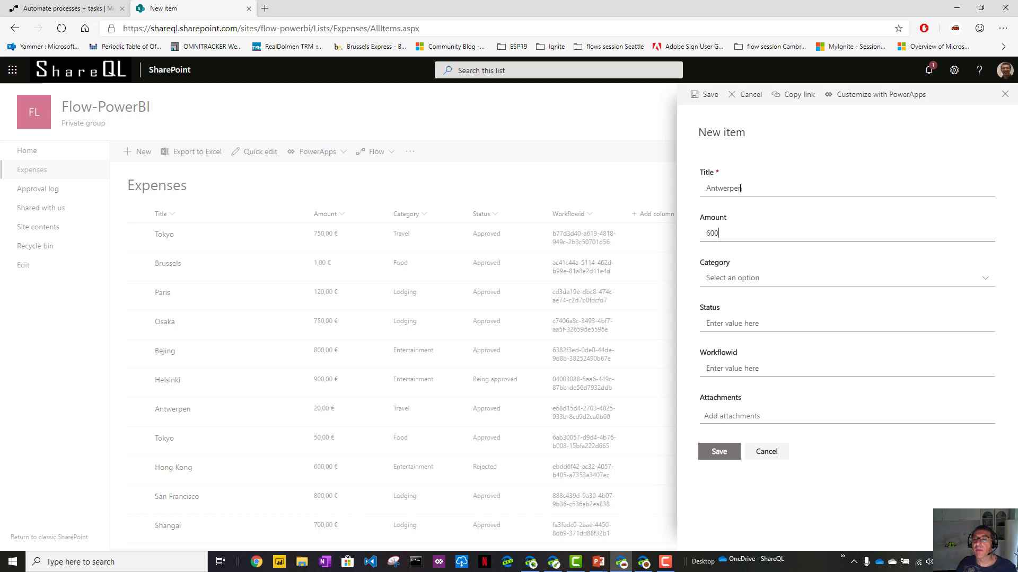
left_click(740, 276)
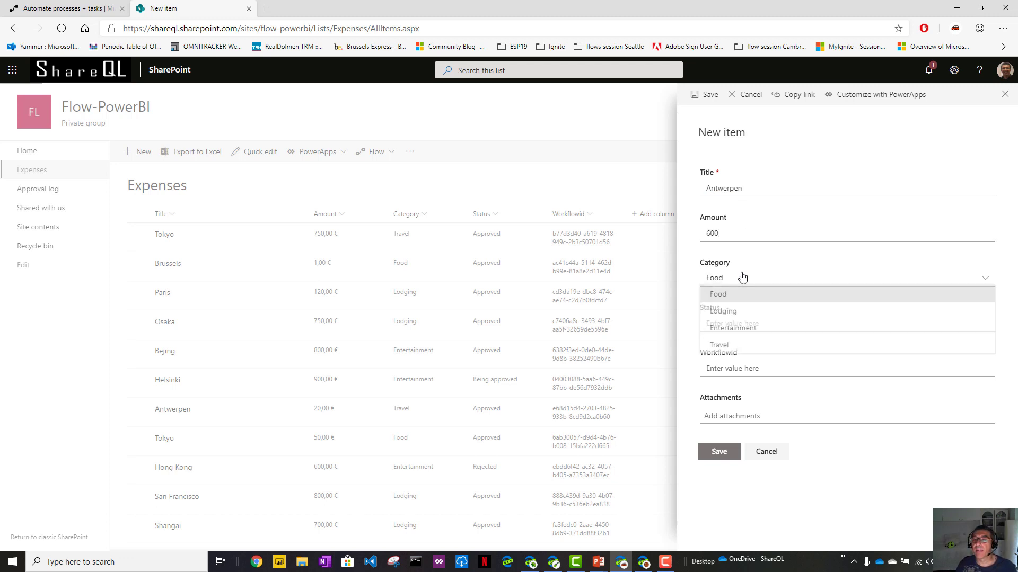
left_click(729, 334)
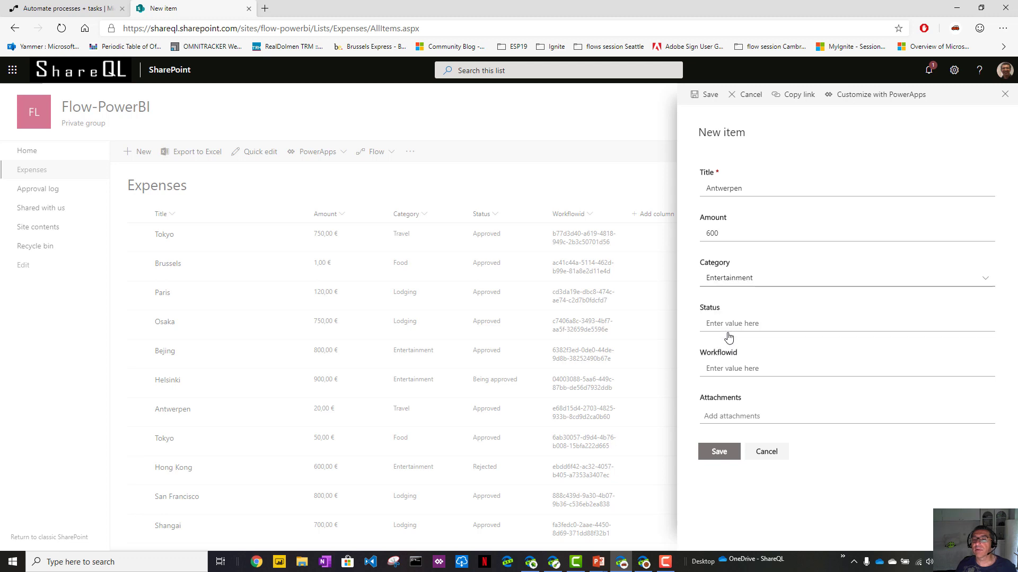
left_click(715, 455)
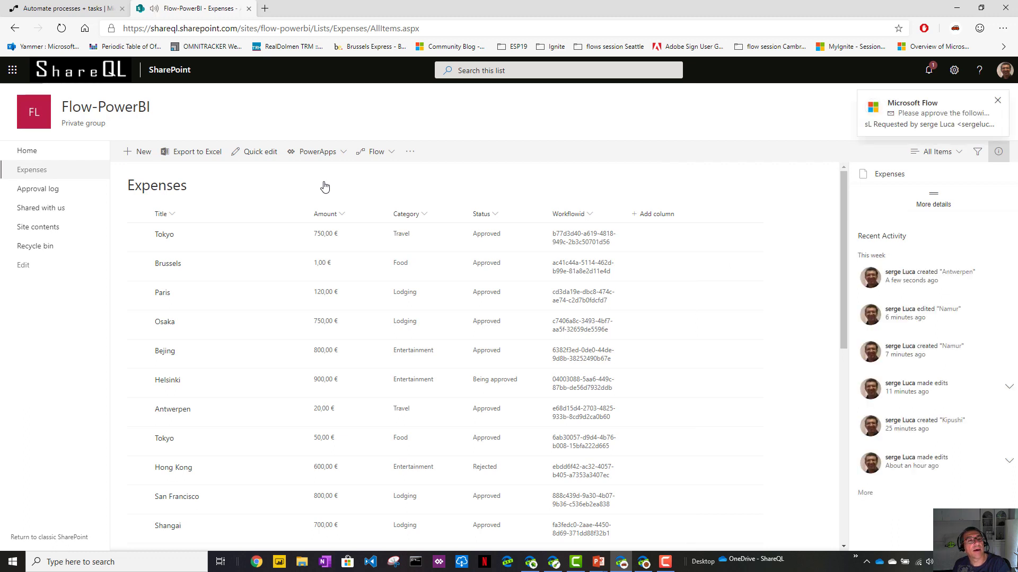
Open the most recent run of the Copy of - Expense Approval Dashboard demo flow
left_click(64, 8)
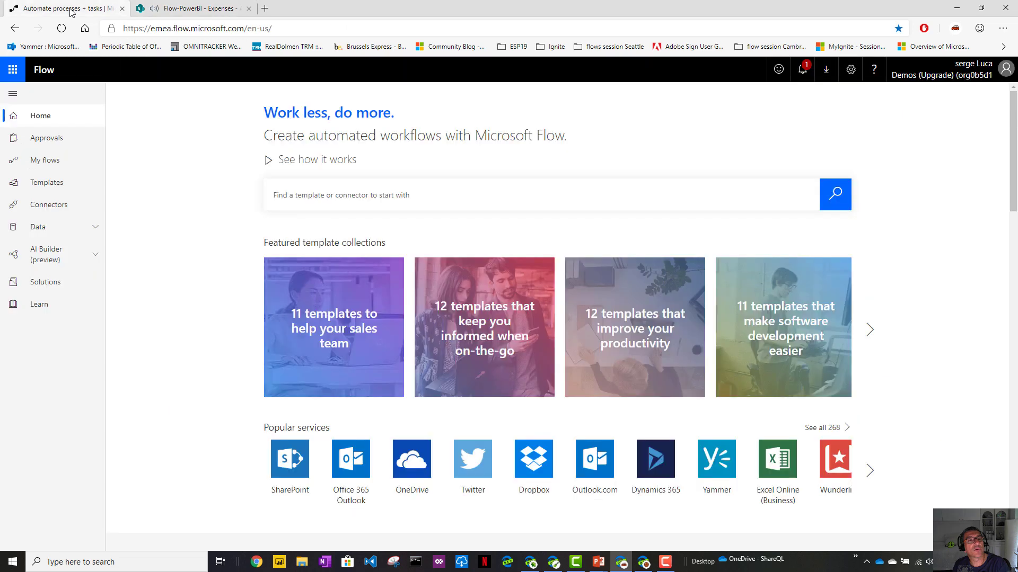
left_click(45, 160)
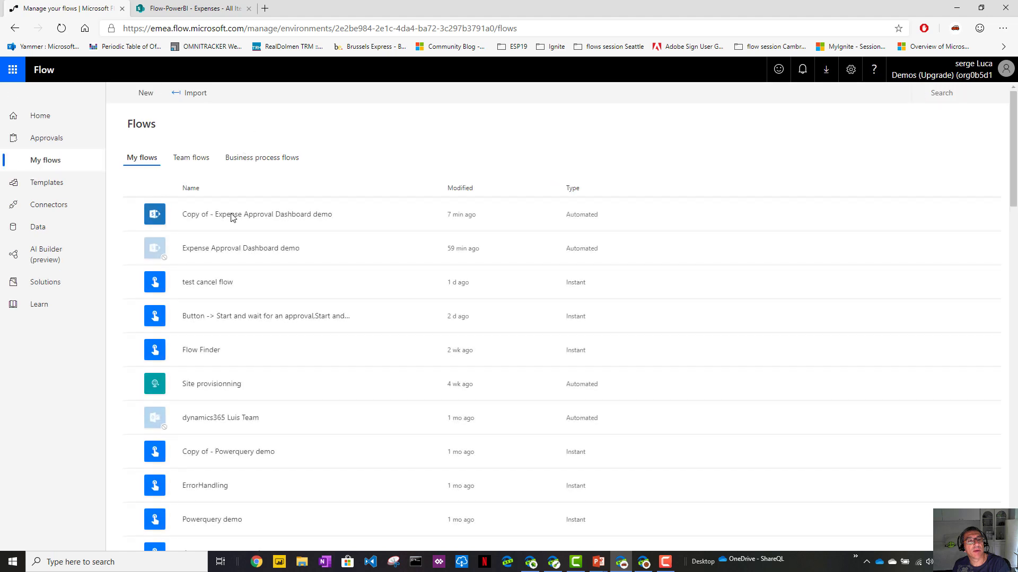
left_click(270, 214)
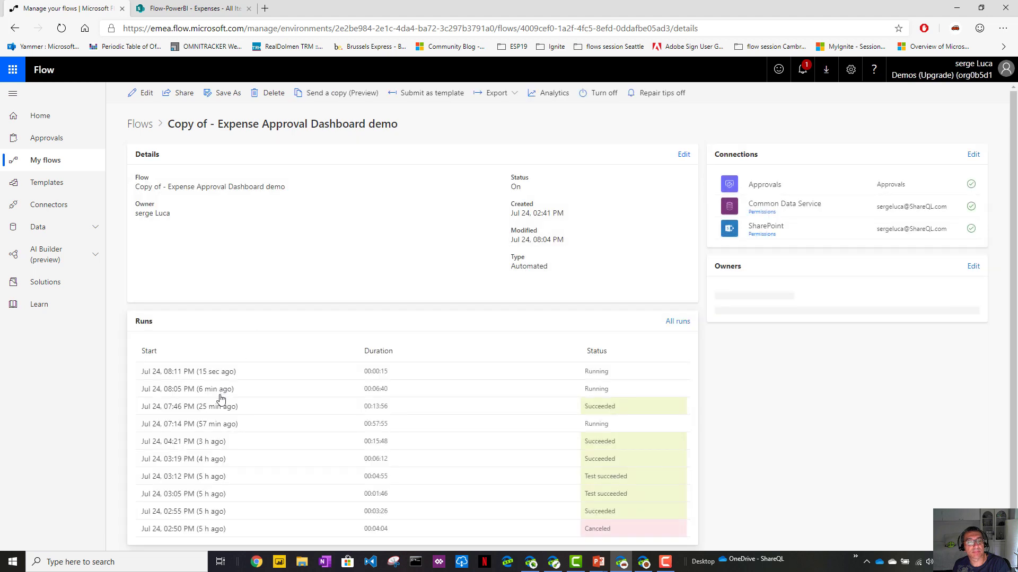
left_click(221, 373)
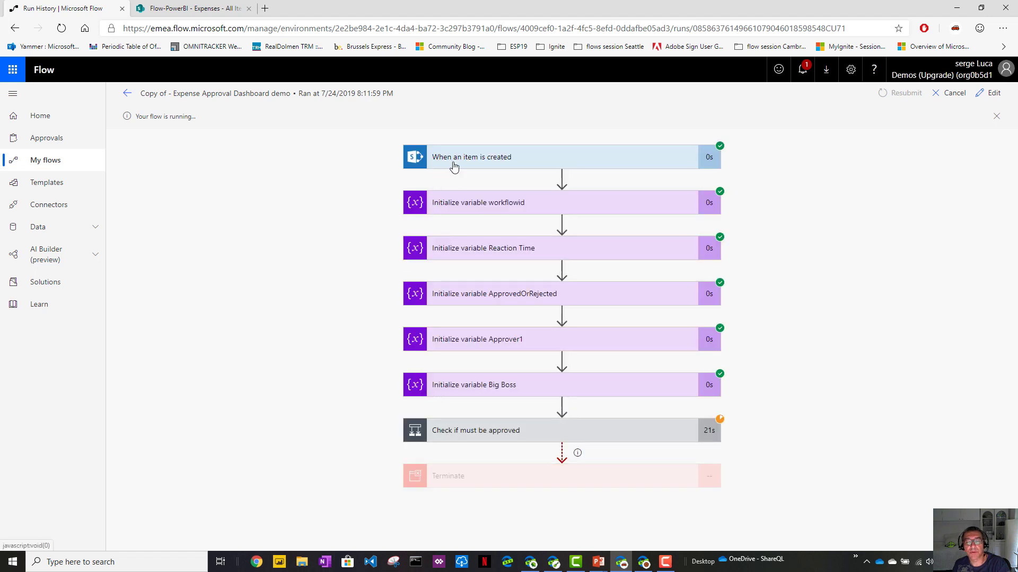
Inspect the run's Create an approval inputs under Check if must be approved, then bring up the approvals window
left_click(479, 431)
scroll(477, 422, "down", 4)
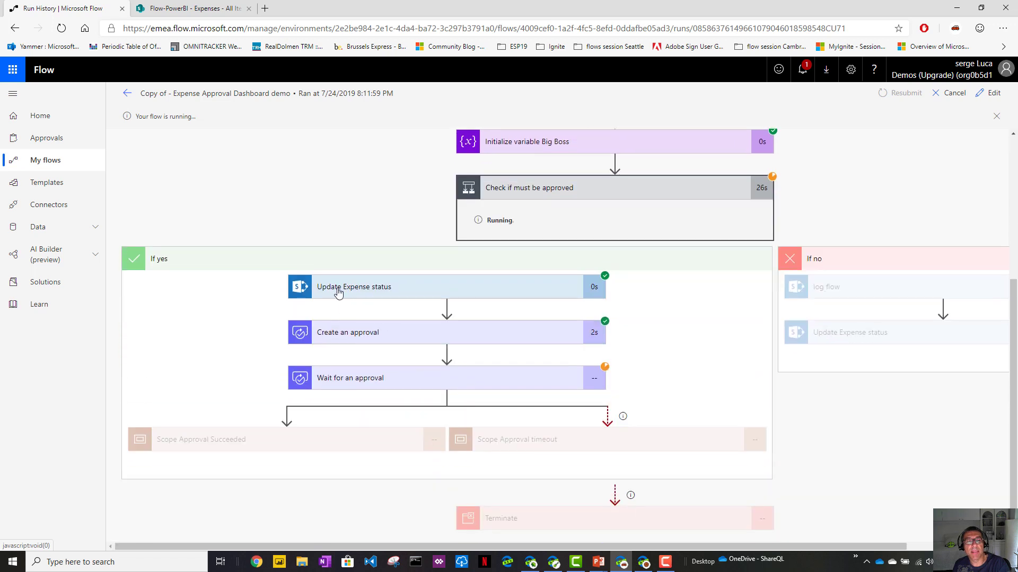
left_click(334, 338)
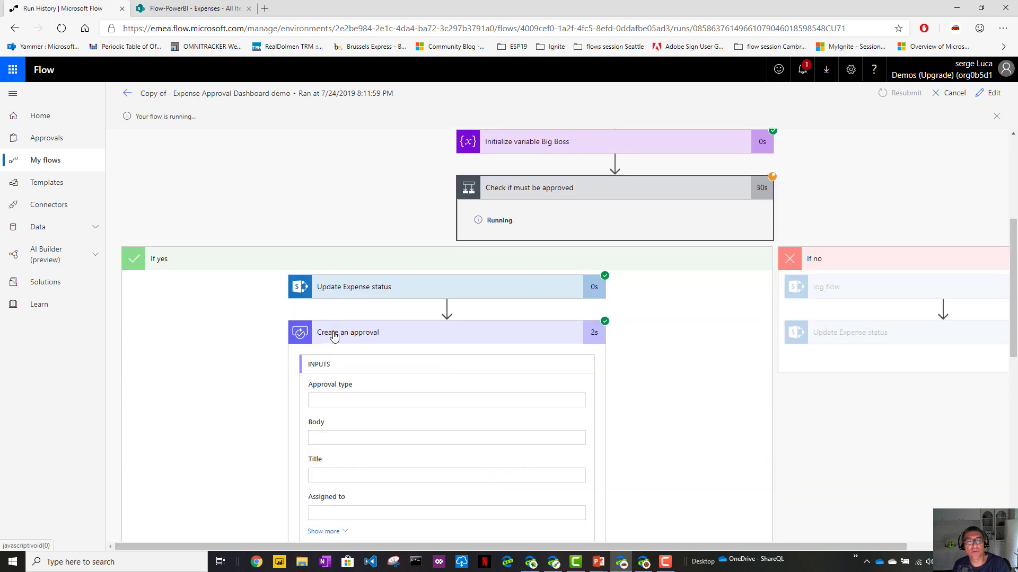
scroll(335, 338, "down", 5)
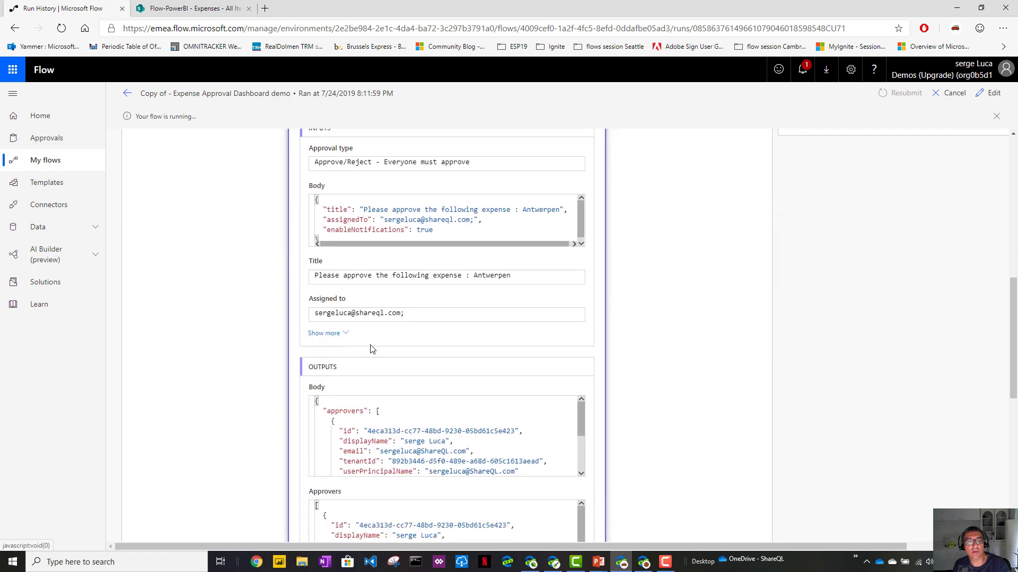
scroll(349, 196, "up", 2)
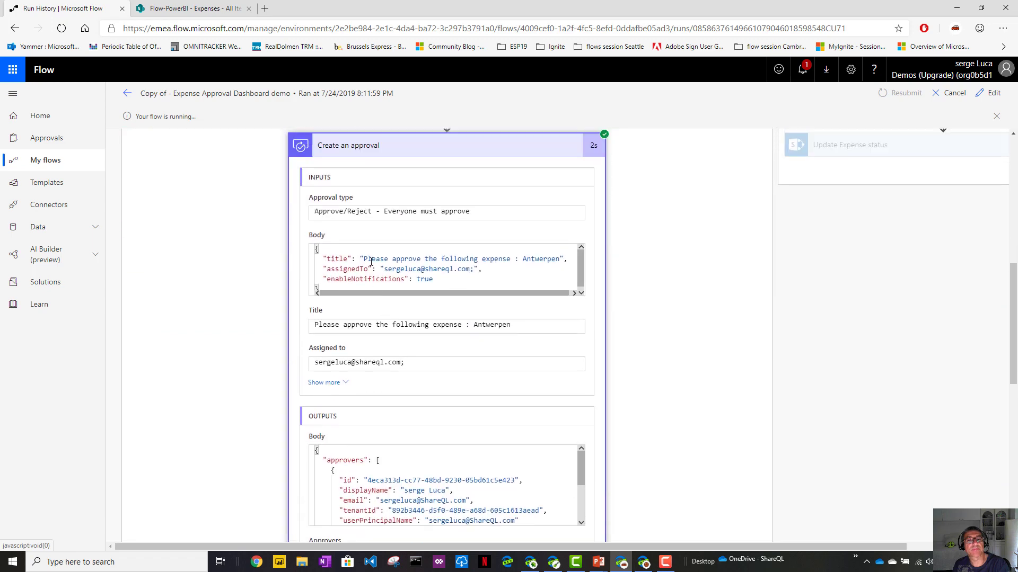
left_click(350, 198)
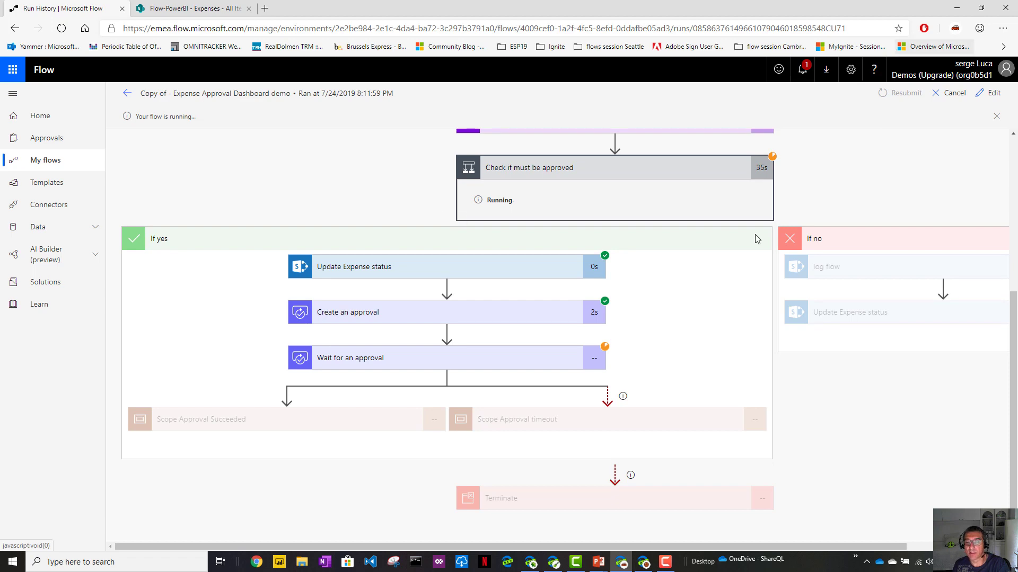
left_click(643, 563)
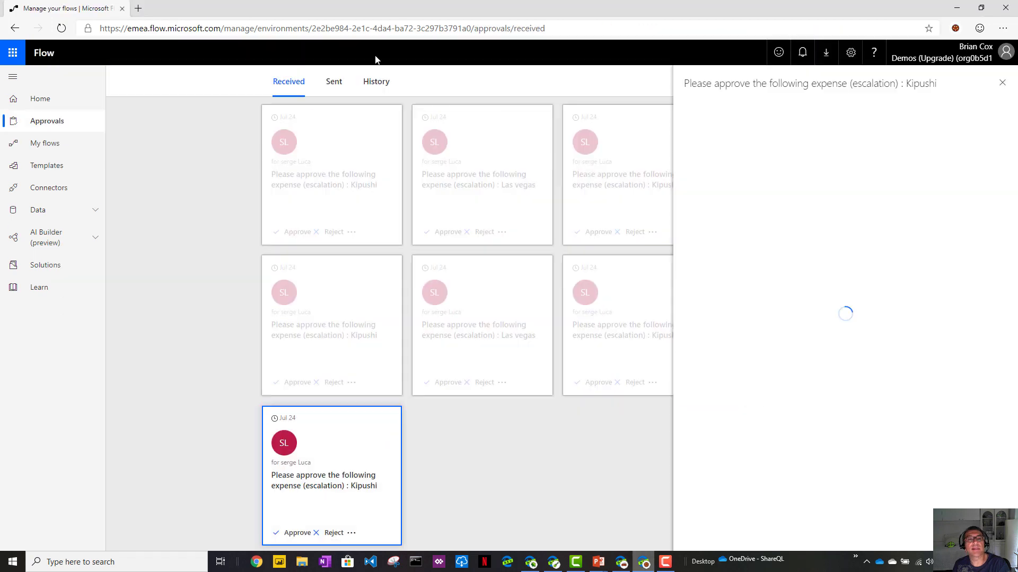
Open the received approvals list full-screen and scroll down to the last Namur and Antwerpen requests
left_click(36, 99)
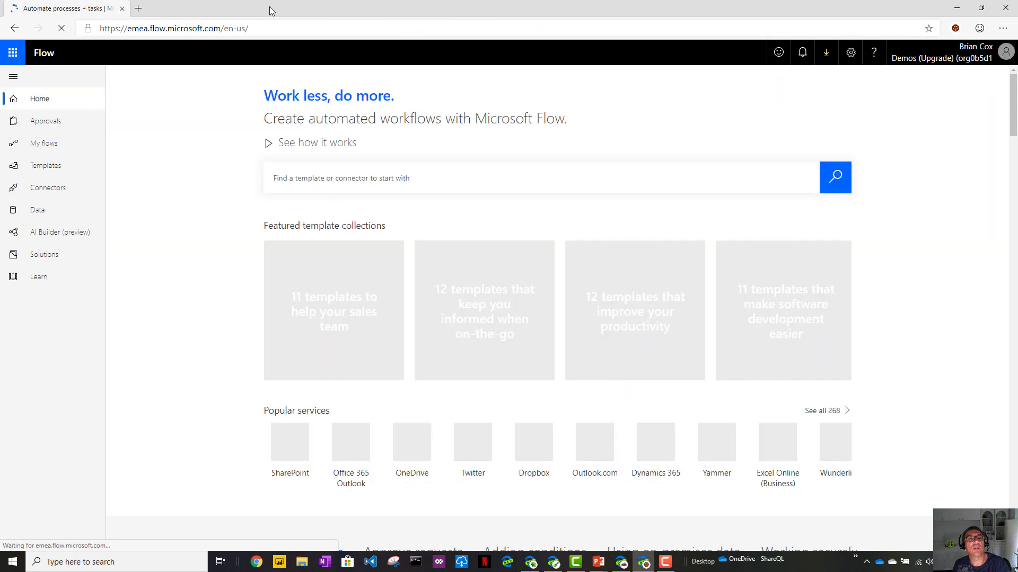
left_click_drag(269, 7, 984, 14)
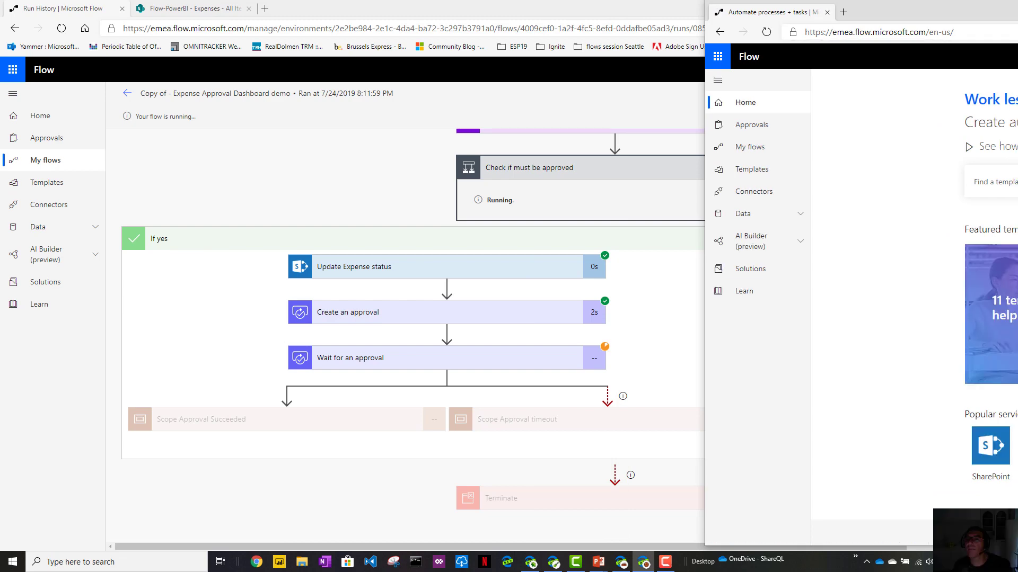
left_click_drag(869, 13, 173, 31)
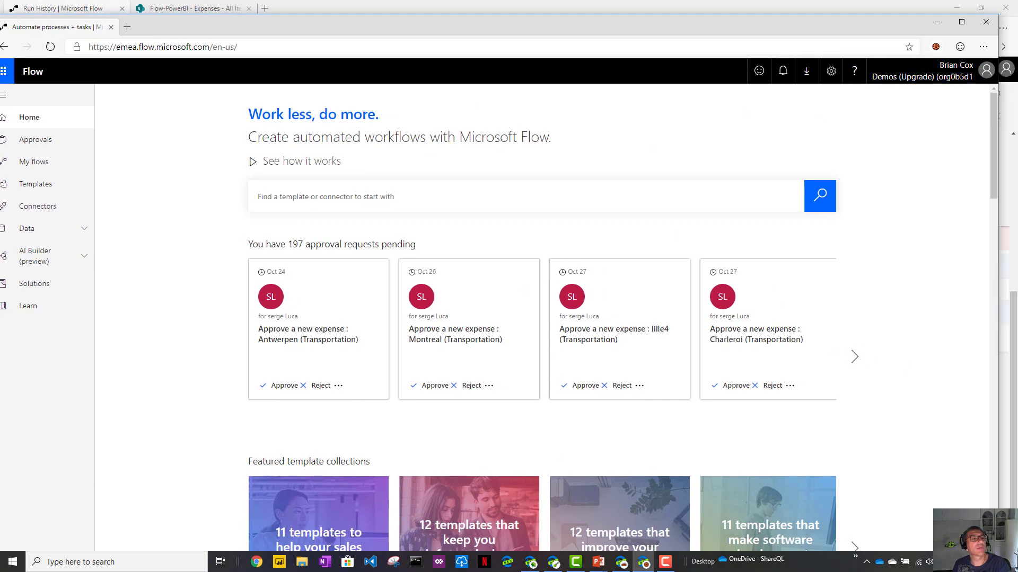
left_click(63, 139)
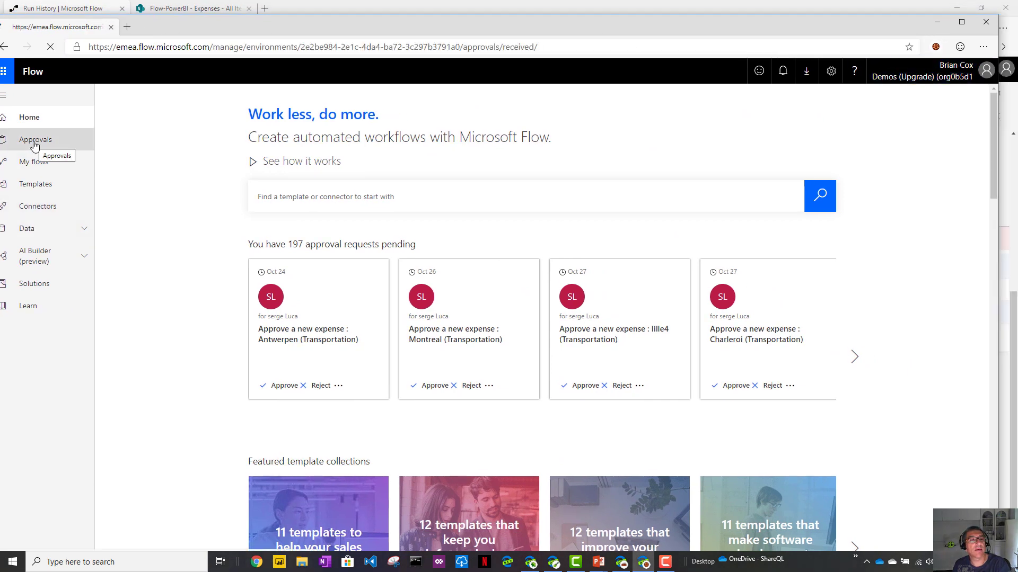
left_click(961, 22)
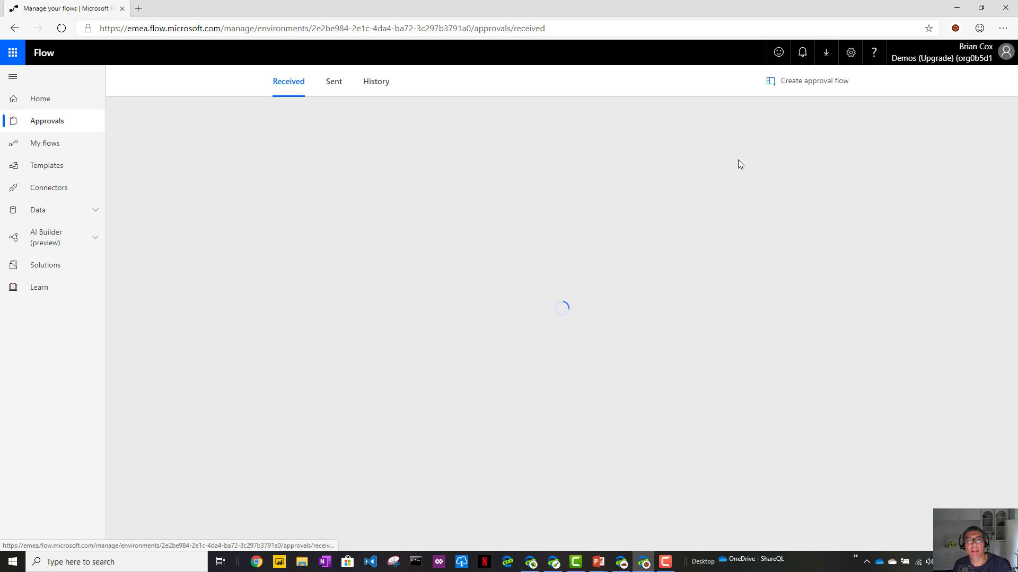
scroll(987, 138, "down", 15)
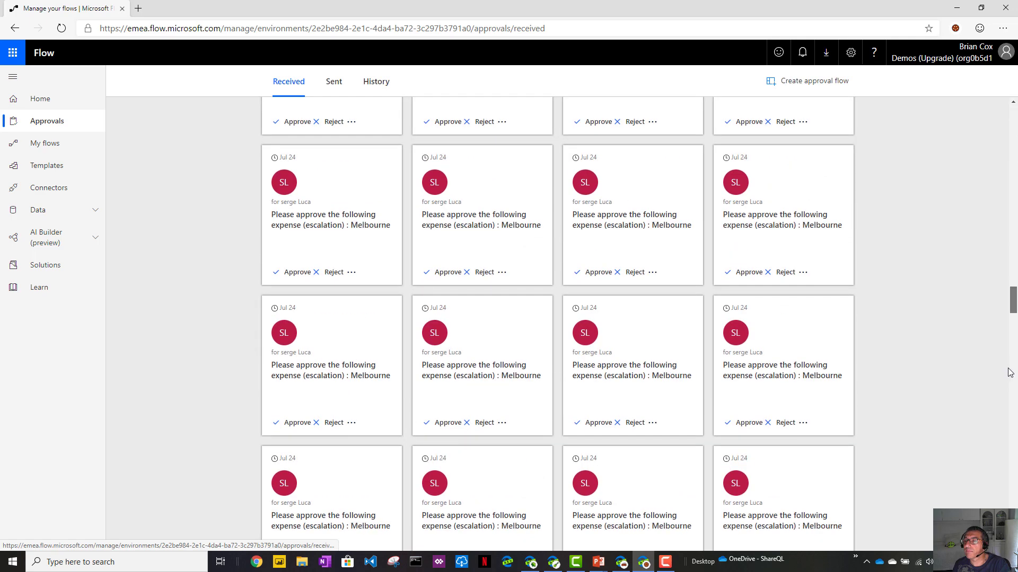
scroll(558, 324, "down", 5)
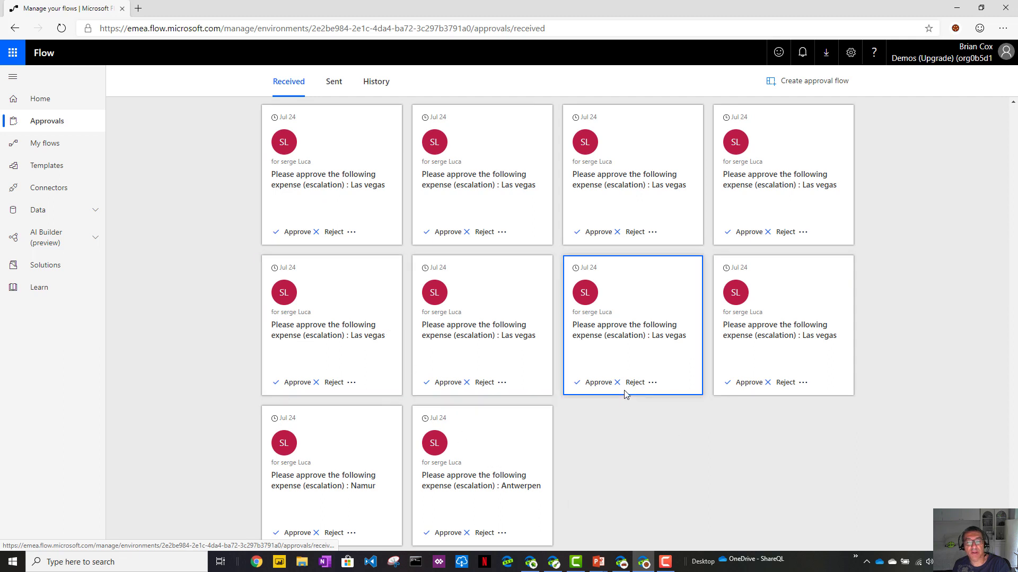
left_click_drag(253, 11, 656, 21)
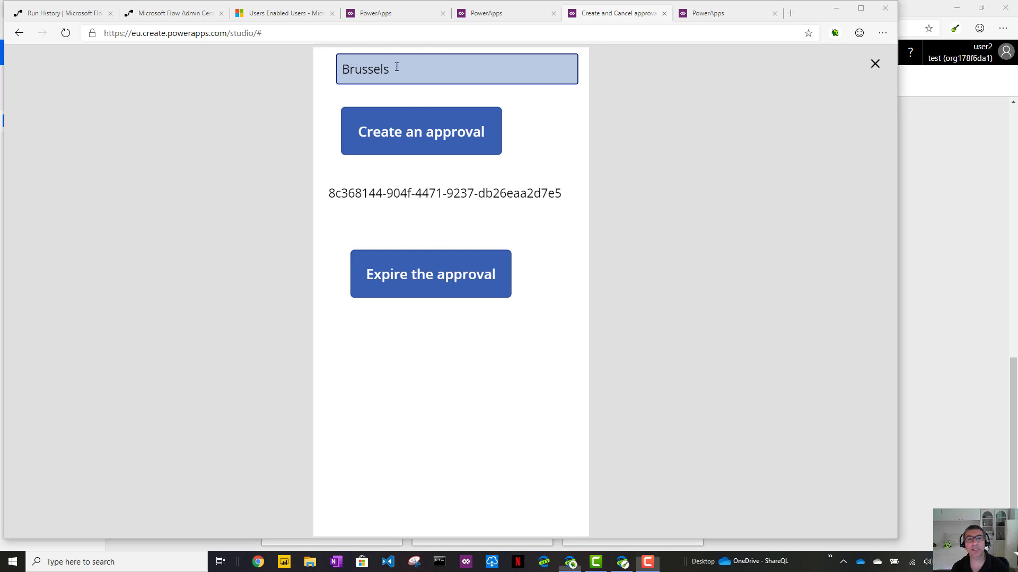
Replace Brussels with Seattle in the app and create a new approval, then return to received approvals
left_click_drag(390, 66, 331, 66)
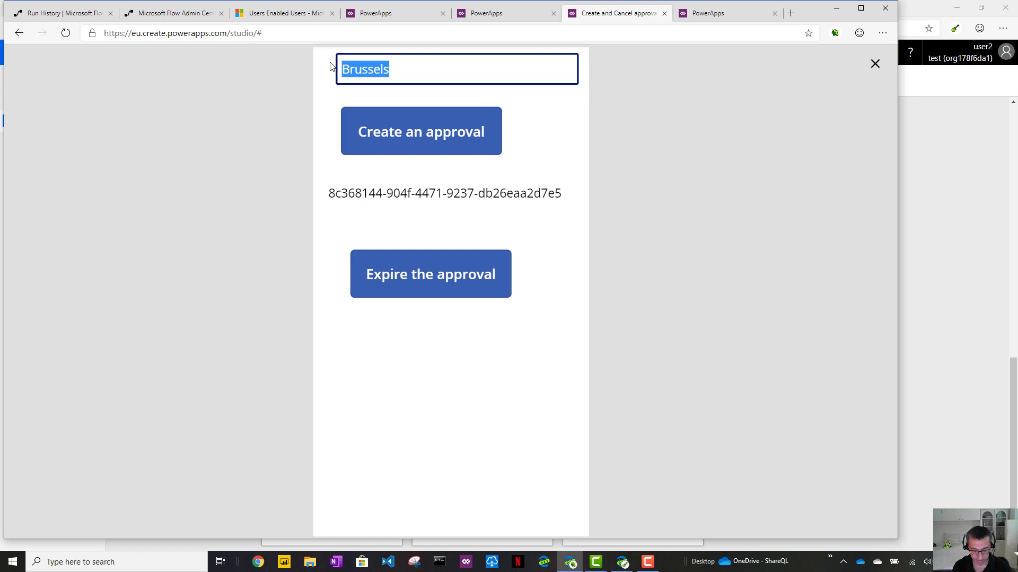
type("Seattle")
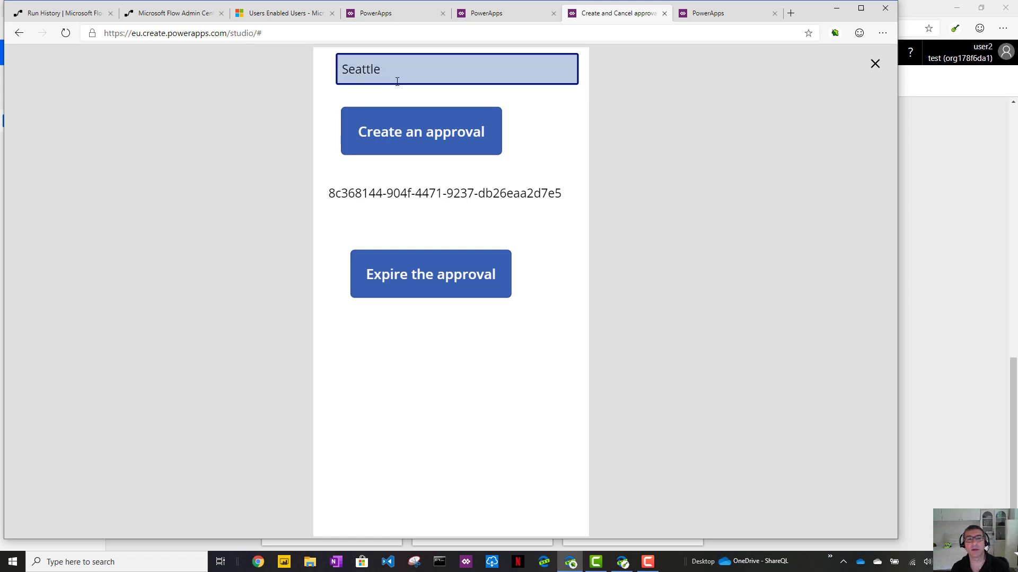
left_click(433, 126)
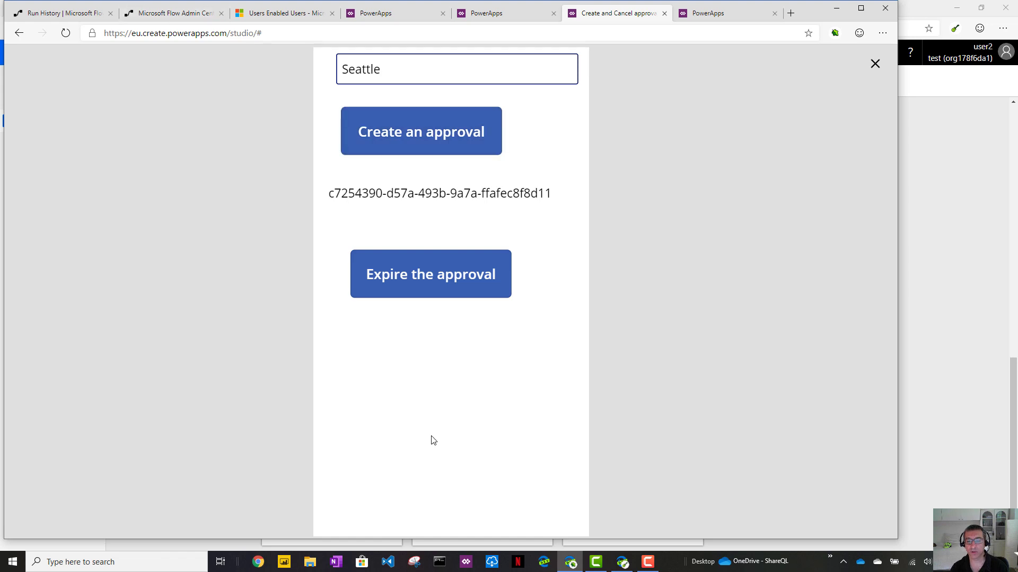
left_click(621, 563)
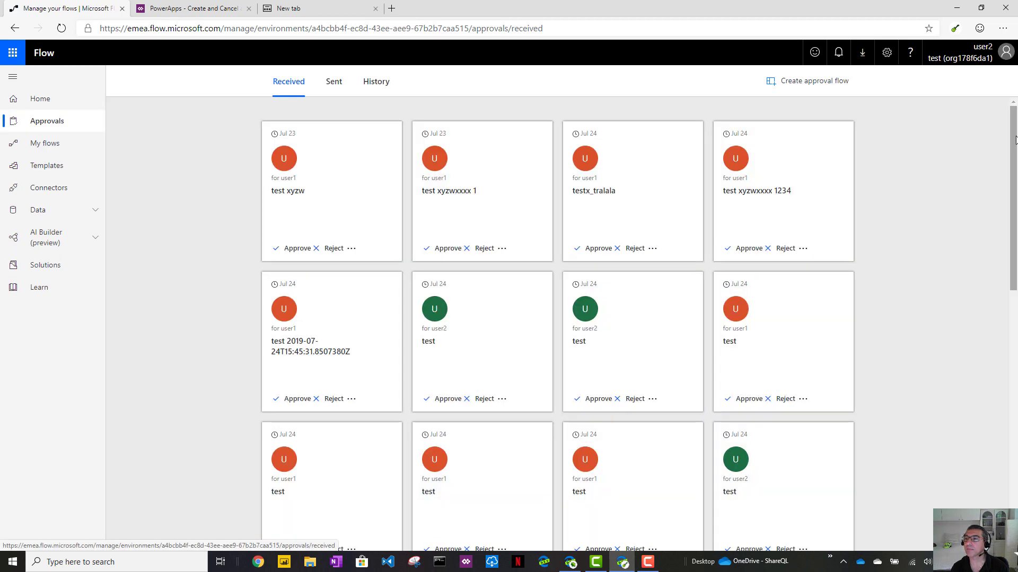
Confirm the Seattle request arrived, expire it from the app, and recheck the received approvals
left_click_drag(1015, 139, 1013, 495)
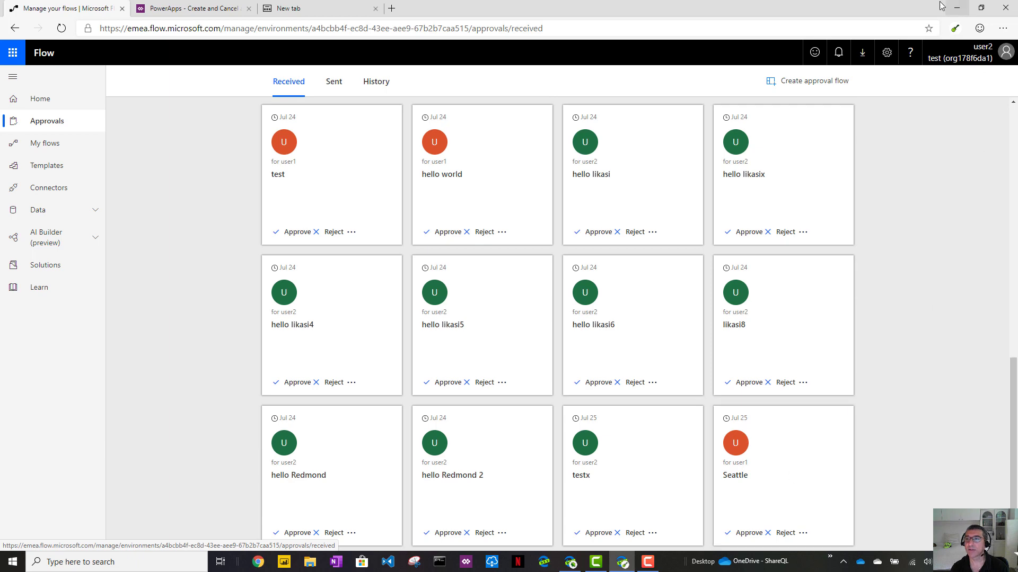
left_click(956, 9)
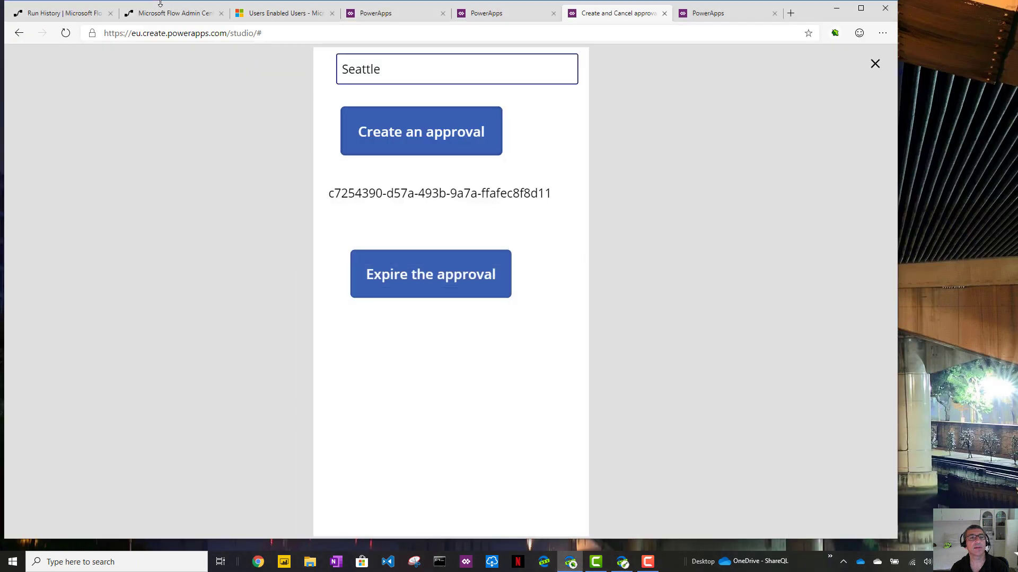
left_click(383, 275)
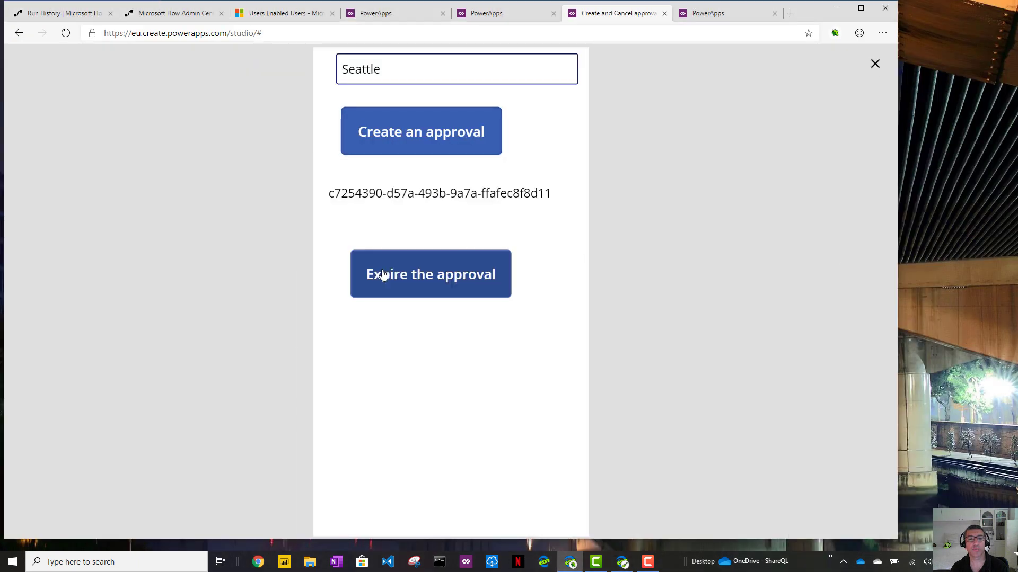
left_click(624, 565)
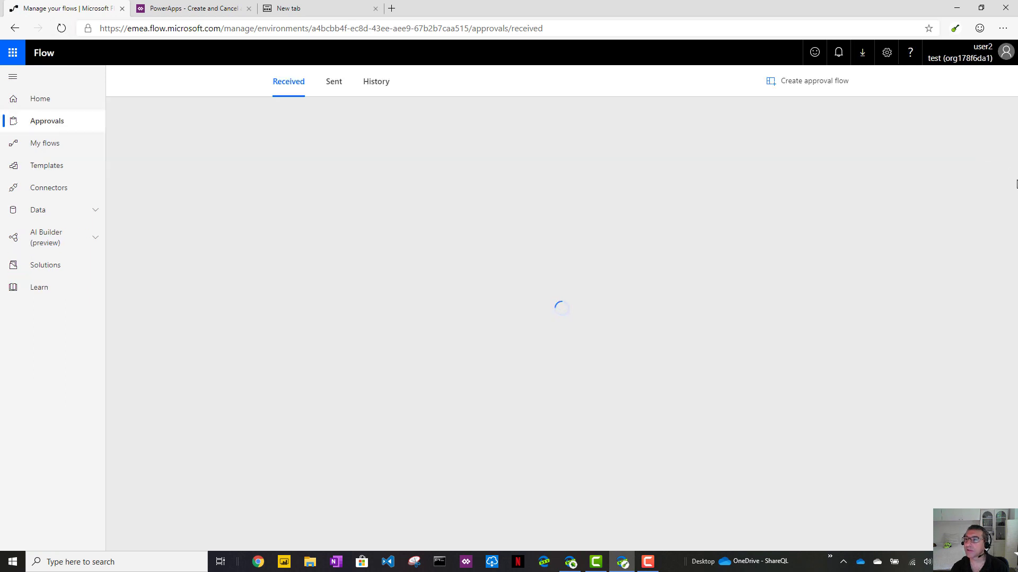
scroll(1007, 171, "down", 10)
scroll(809, 460, "down", 2)
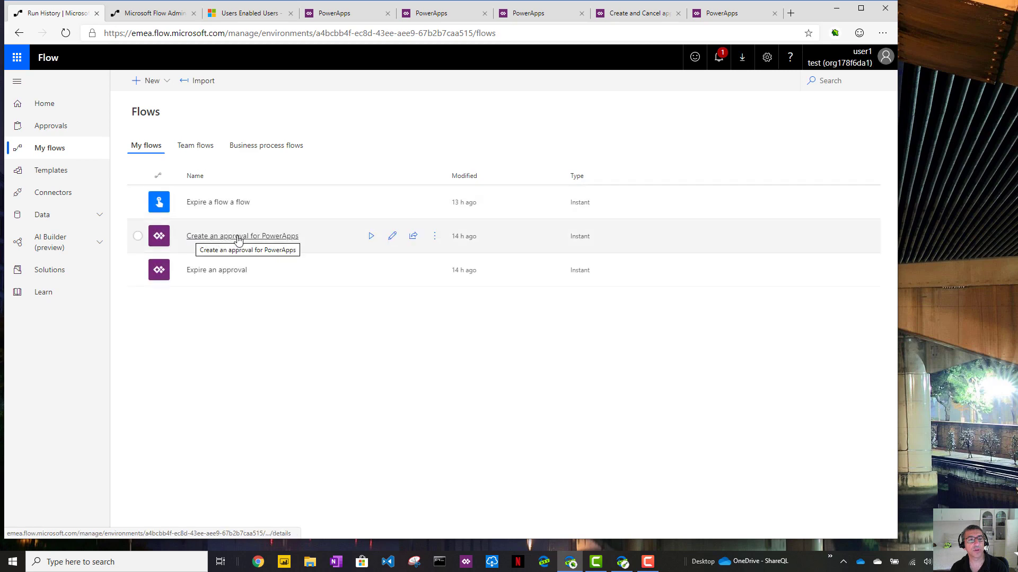
Inspect the Create an approval for PowerApps flow's approval step and approvalId response, then exit without saving
left_click(393, 236)
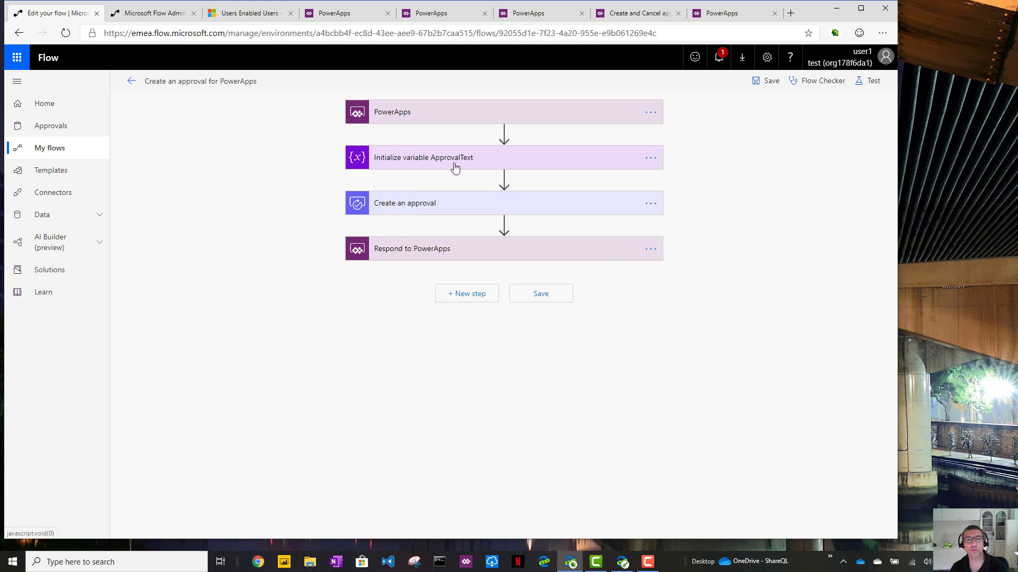
left_click(391, 210)
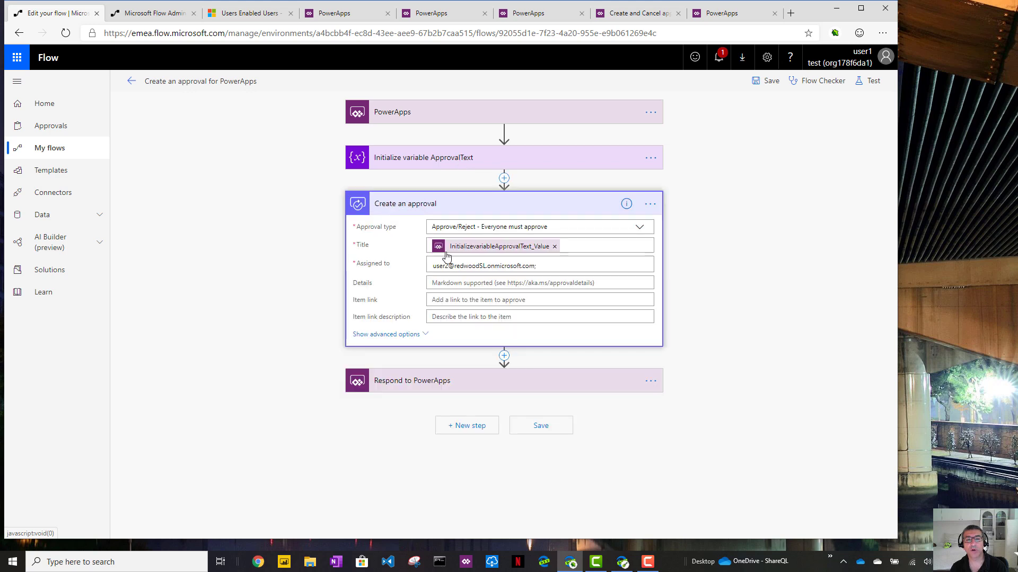
left_click(406, 205)
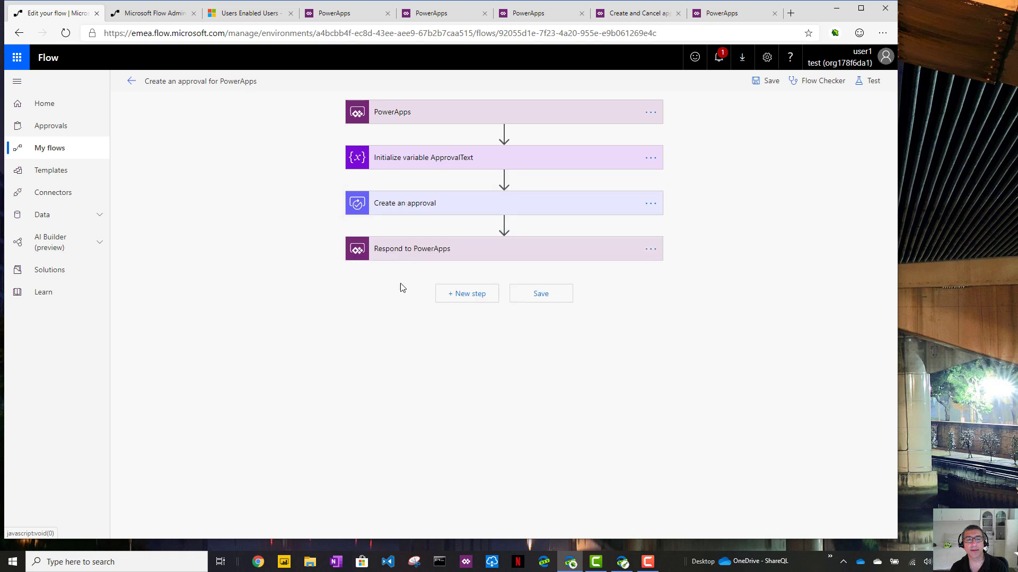
left_click(395, 254)
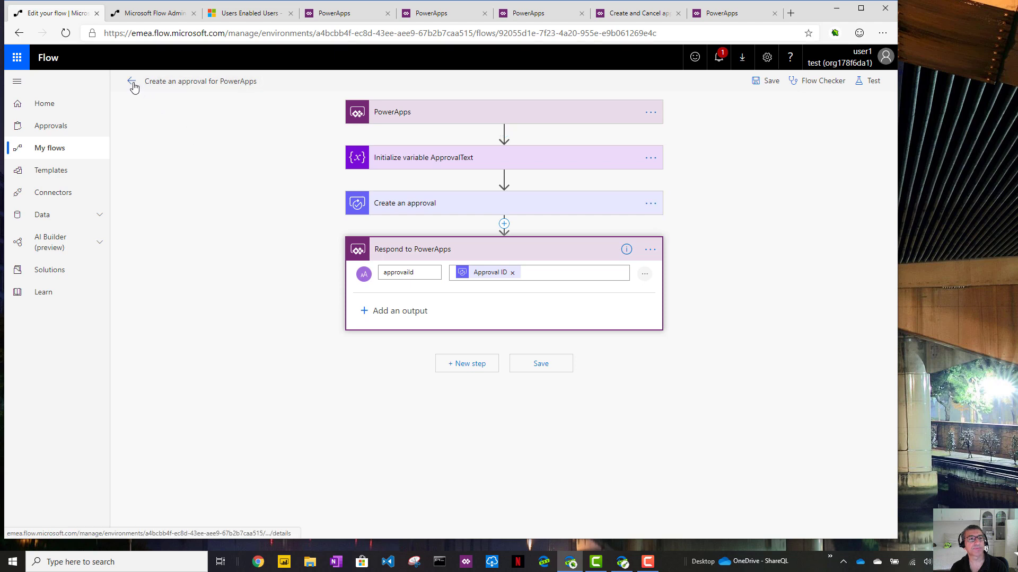
left_click(50, 151)
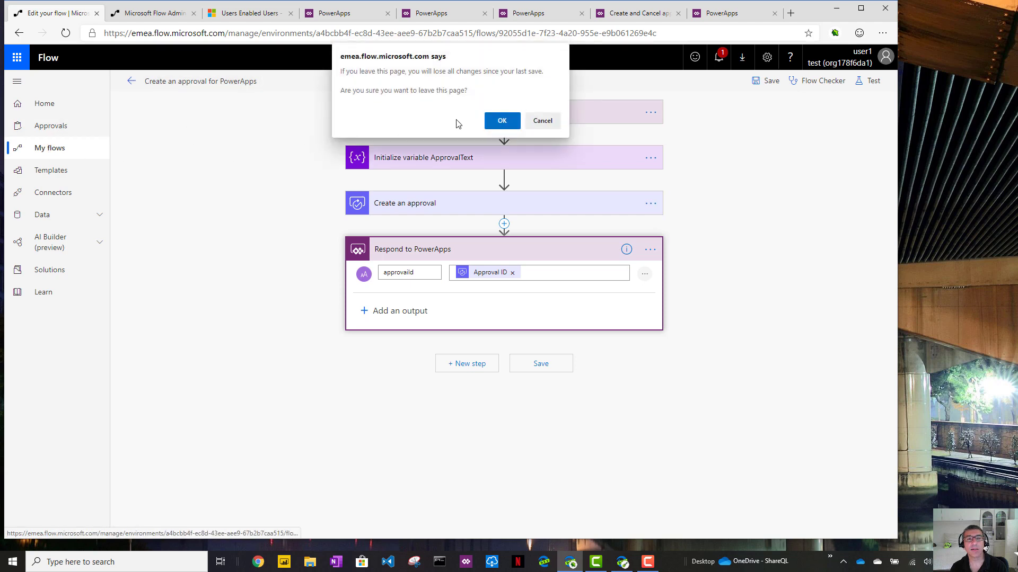
left_click(488, 125)
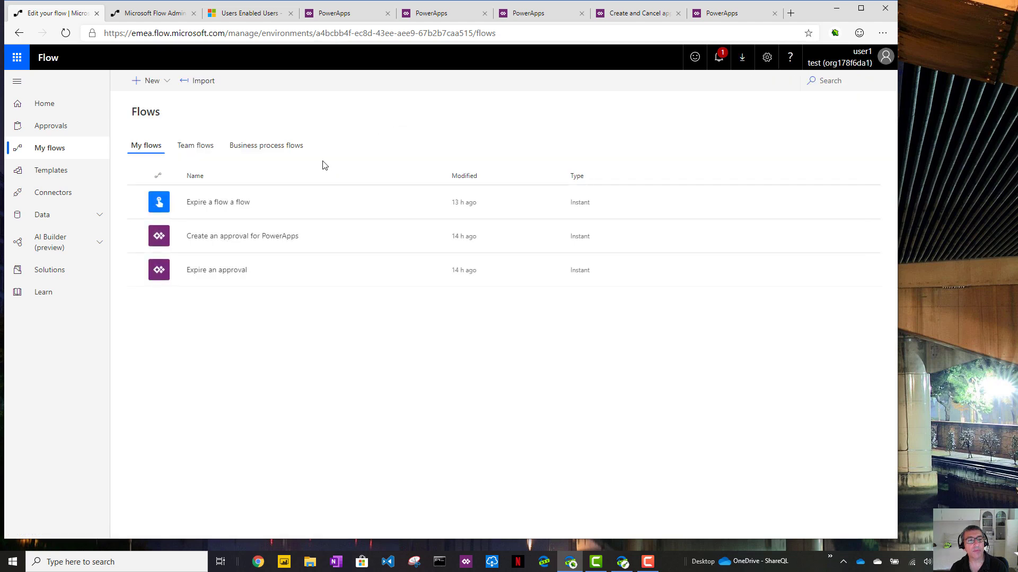
Open Expire an approval for editing and expand its Scope and Update a record steps
mouse_move(295, 265)
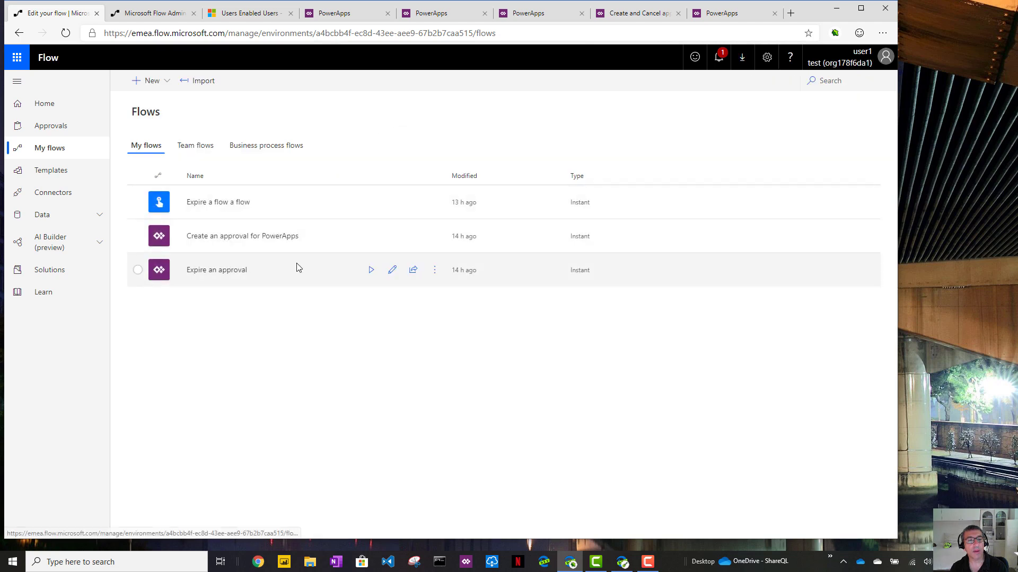
left_click(392, 271)
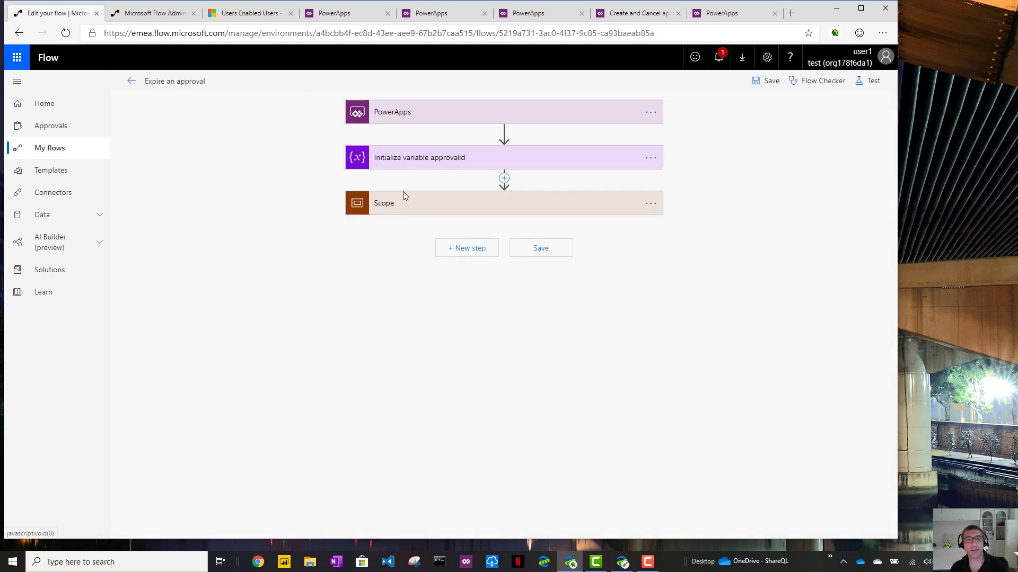
left_click(395, 203)
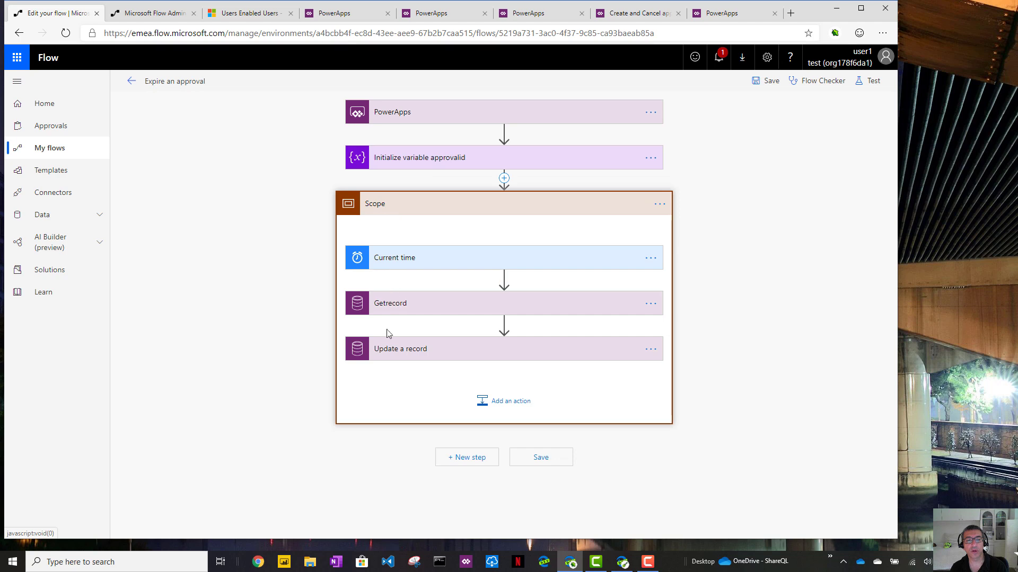
left_click(393, 354)
scroll(552, 345, "down", 2)
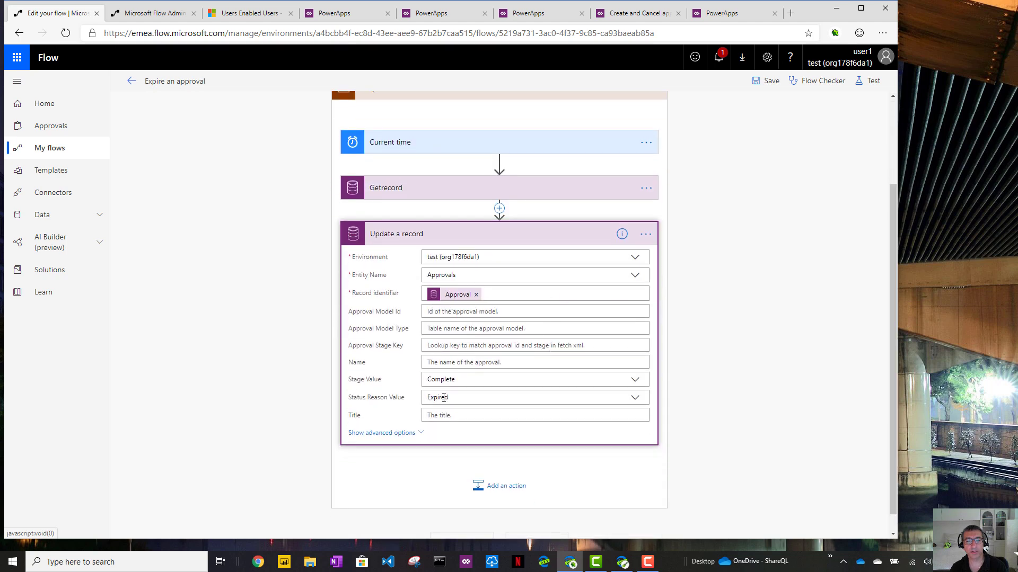
Review Update a record's advanced fields setting Complete, Expired and Inactive, then return to details
left_click(419, 433)
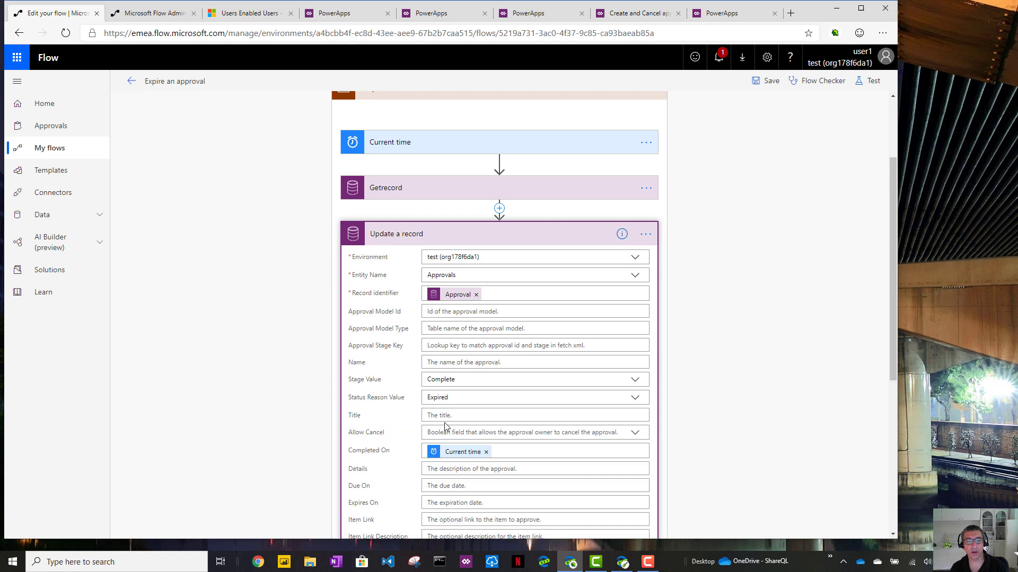
scroll(446, 428, "down", 2)
scroll(445, 428, "down", 2)
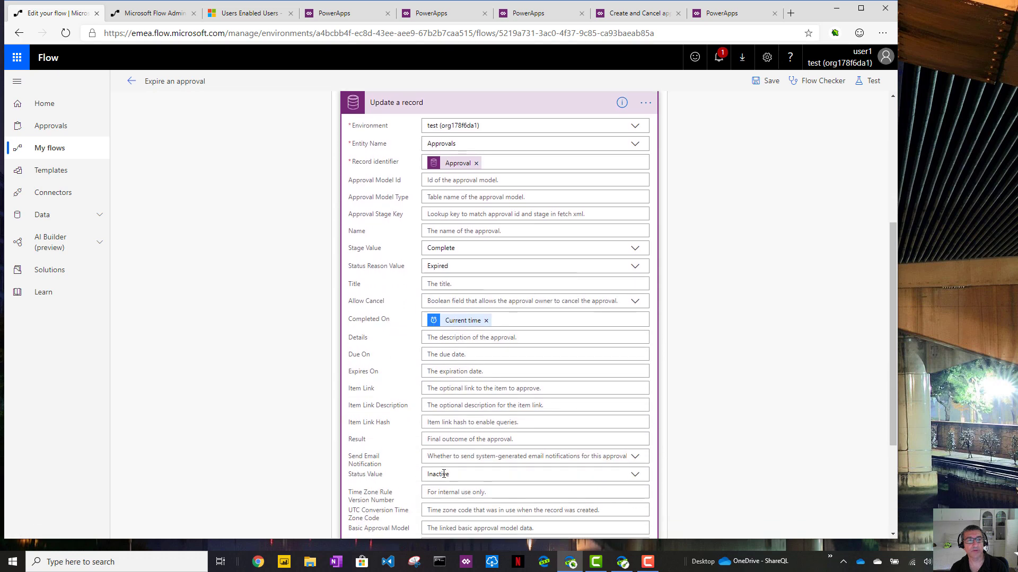
left_click(131, 81)
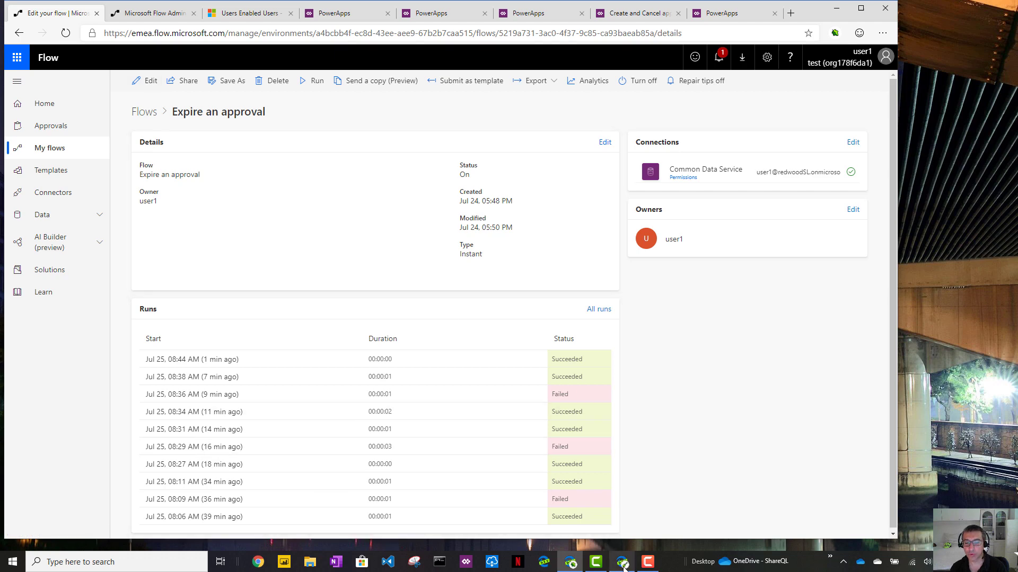
In the approval app, replace Namur with Brussels and create the new approval
mouse_move(624, 566)
left_click(622, 477)
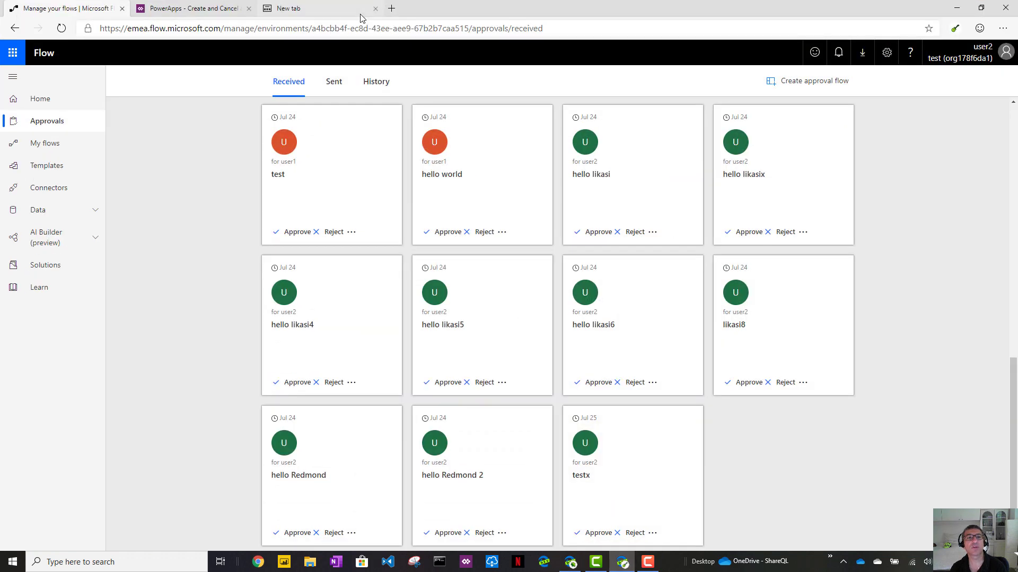
left_click(212, 9)
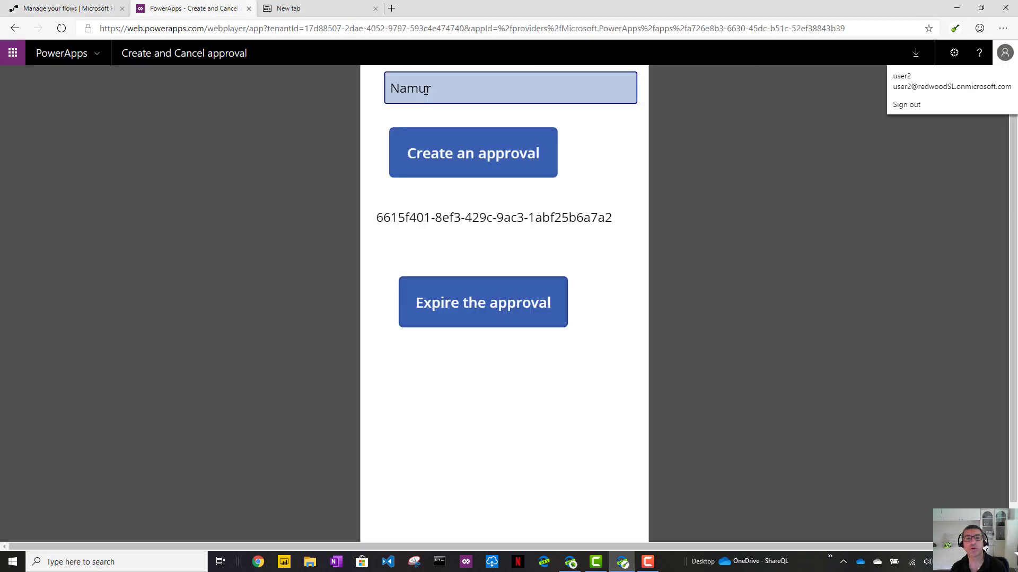
left_click_drag(447, 87, 382, 86)
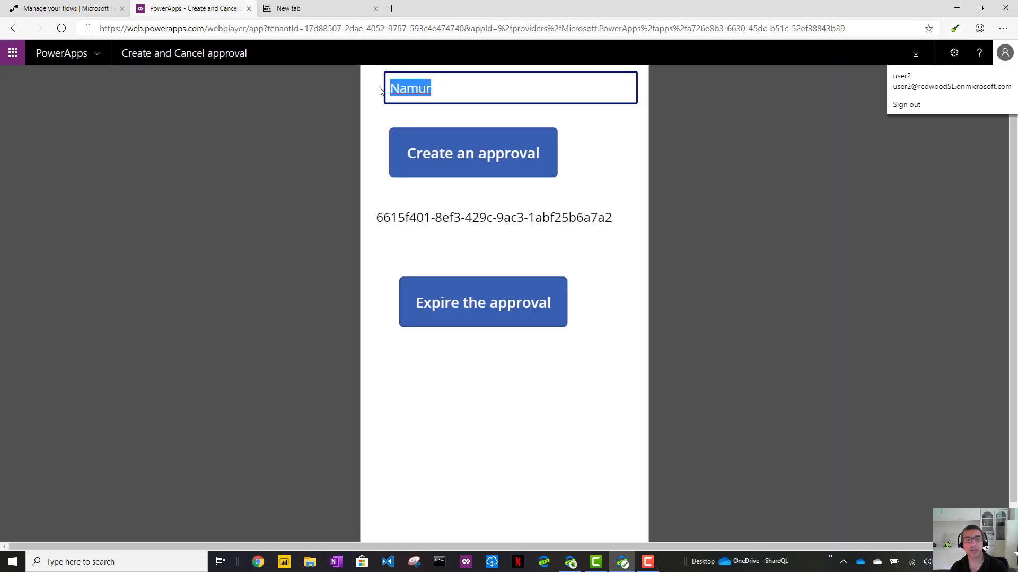
type("Brussels")
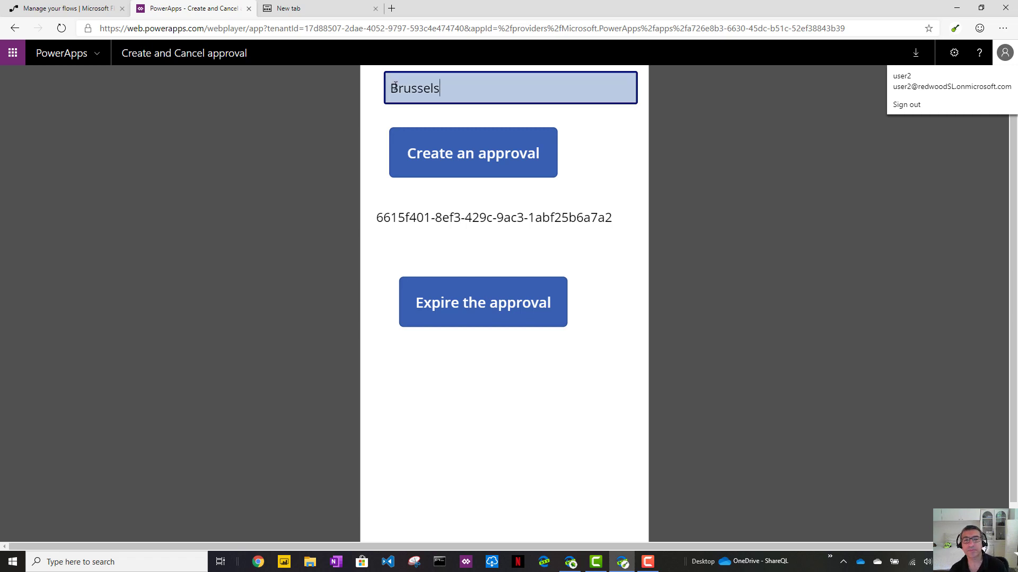
left_click(445, 167)
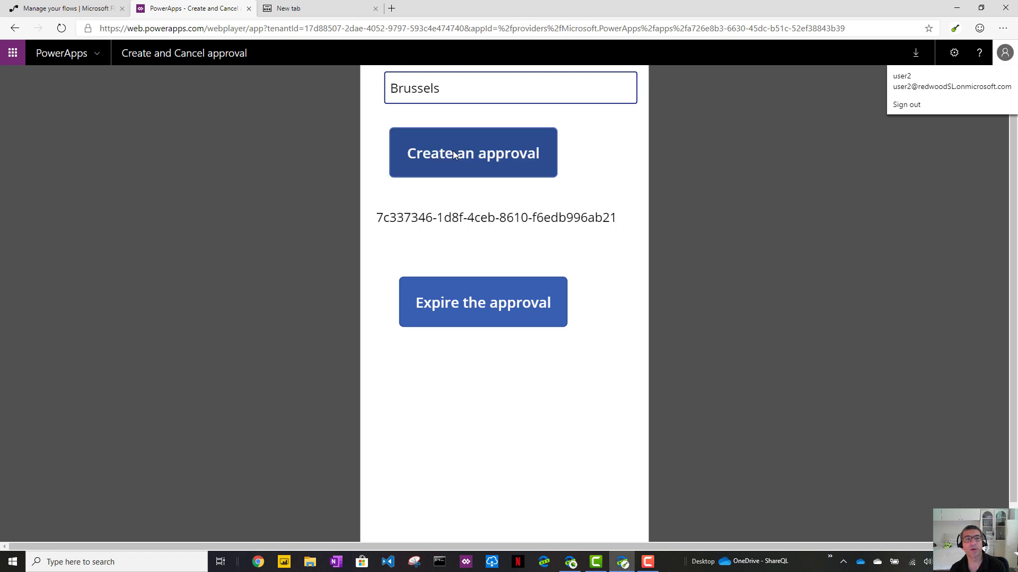
left_click(65, 9)
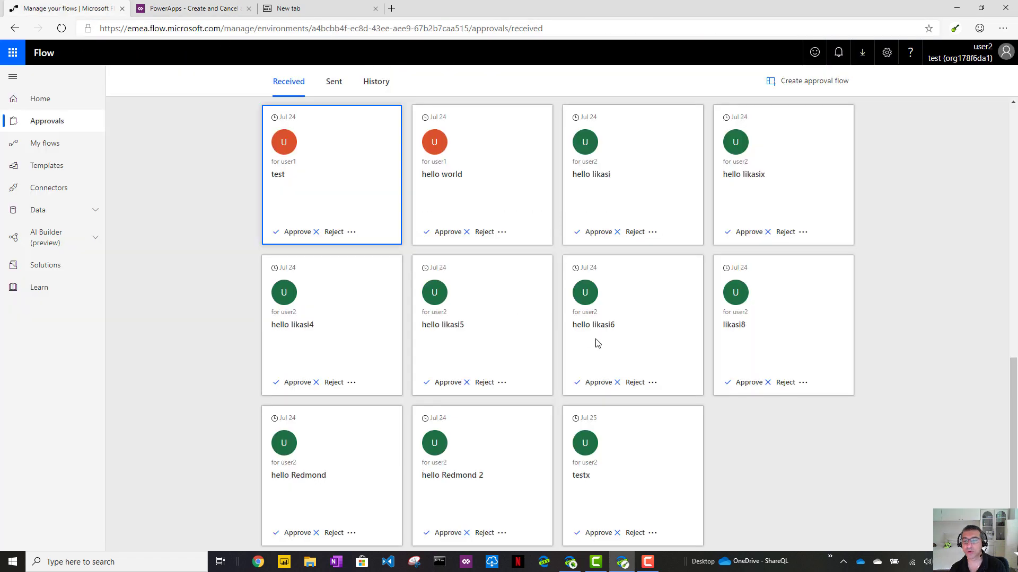
Confirm Brussels is in received approvals, expire it from the app, and recheck the list
left_click(62, 28)
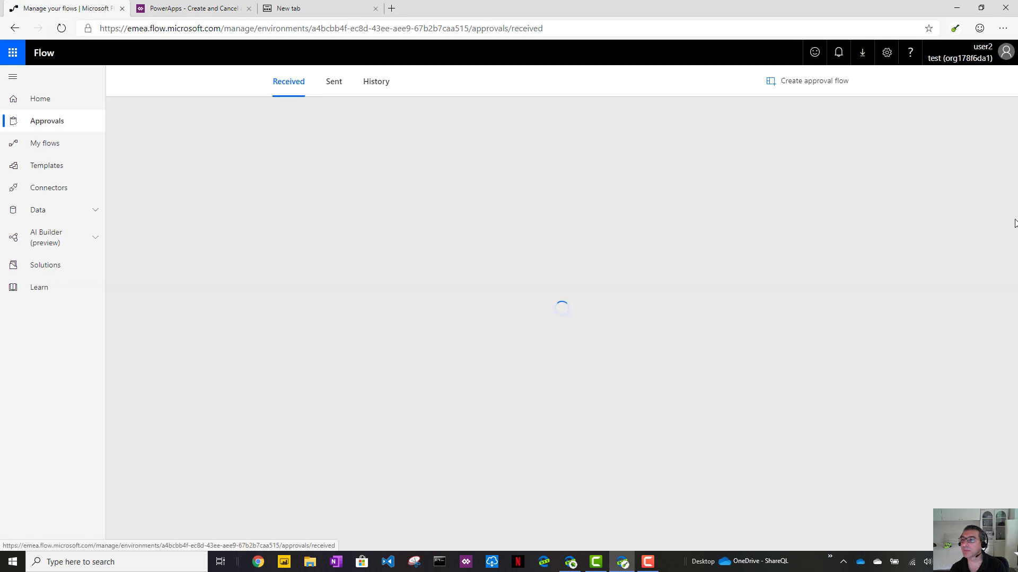
scroll(1015, 223, "down", 9)
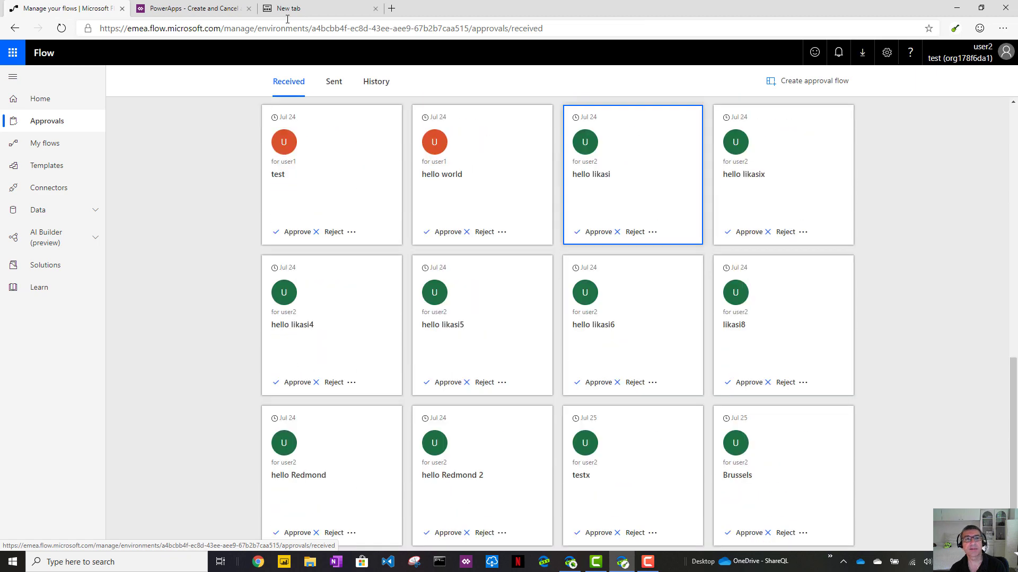
left_click(193, 8)
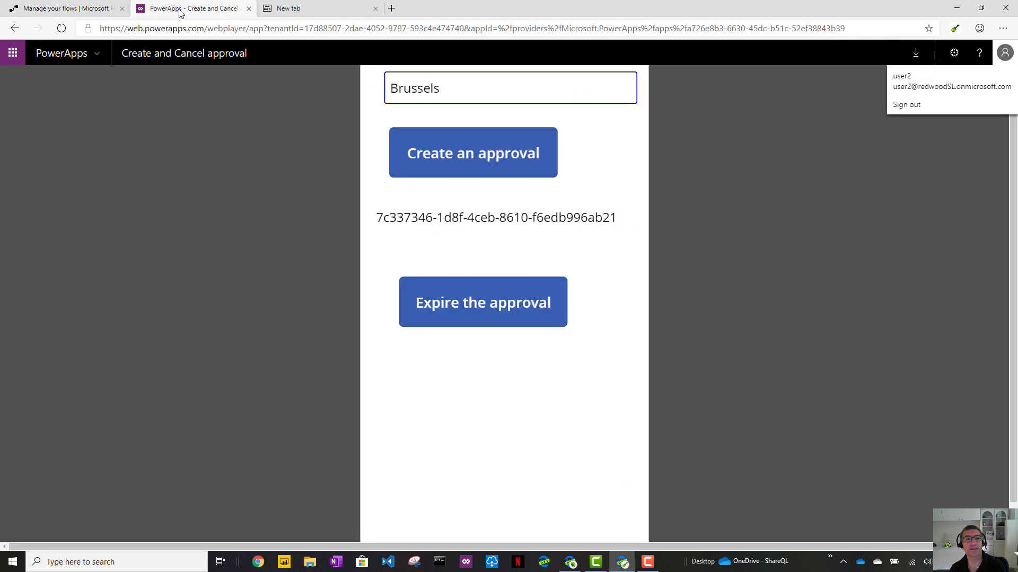
left_click(450, 302)
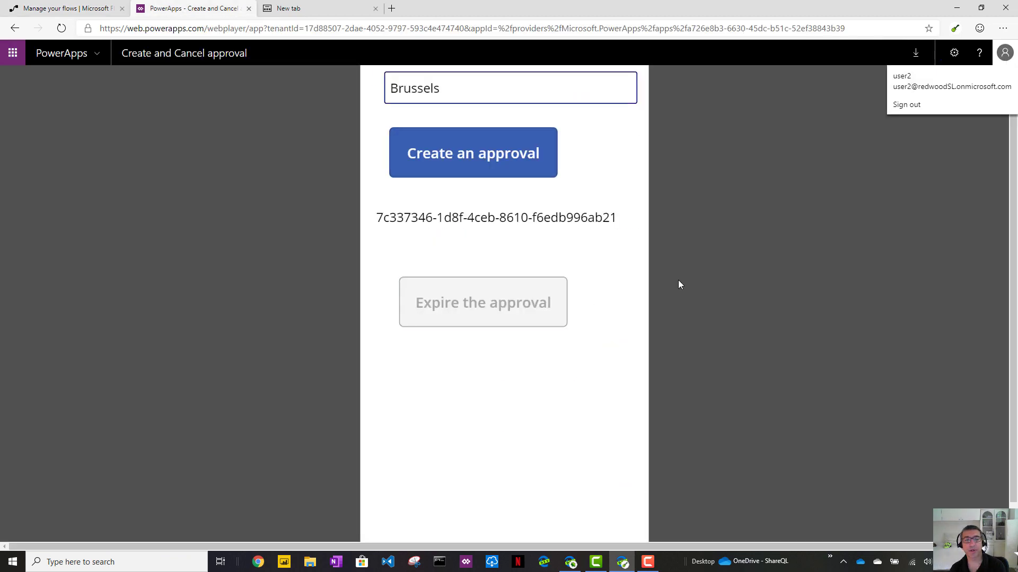
left_click(45, 11)
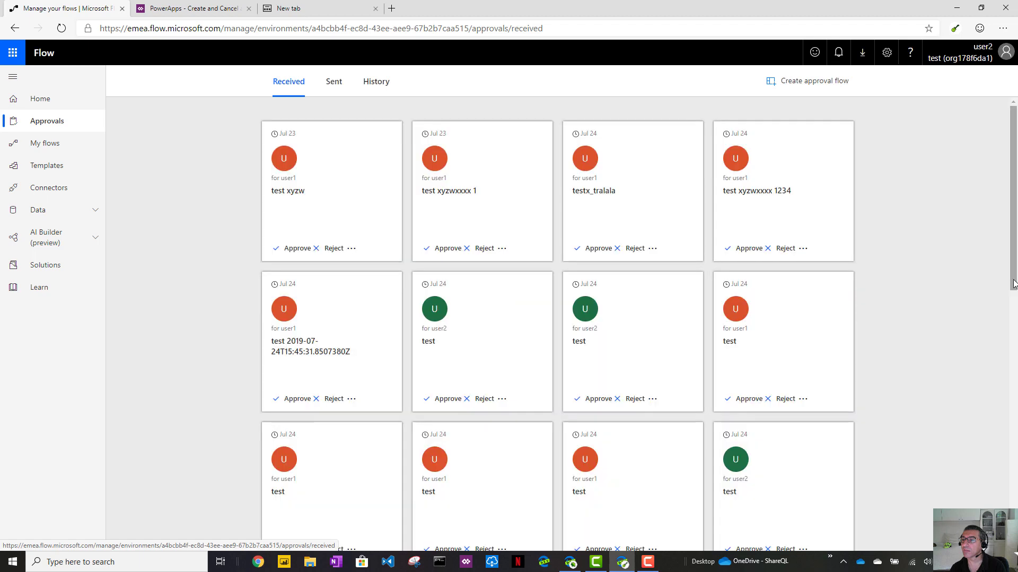
scroll(1010, 286, "down", 8)
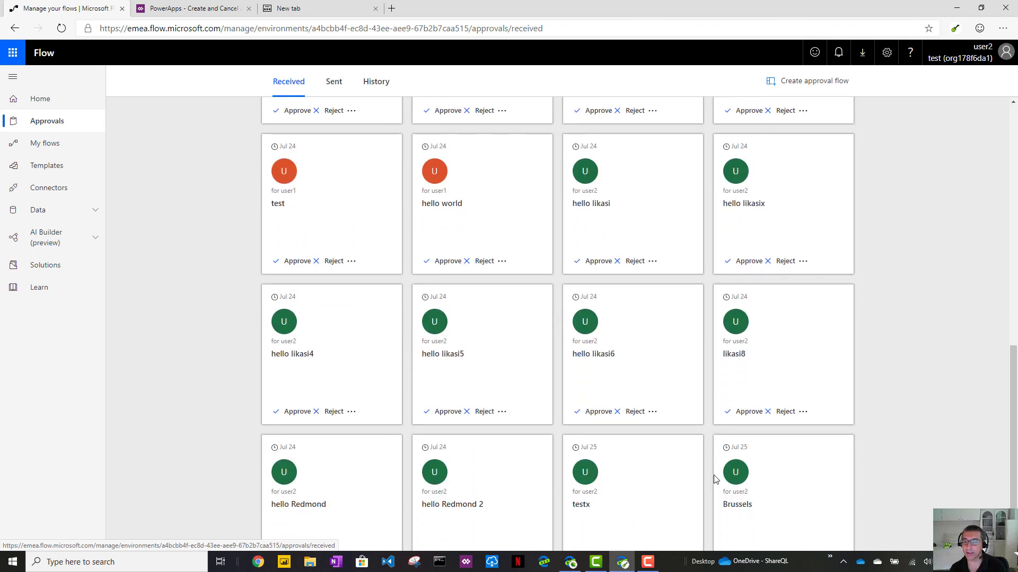
left_click(952, 6)
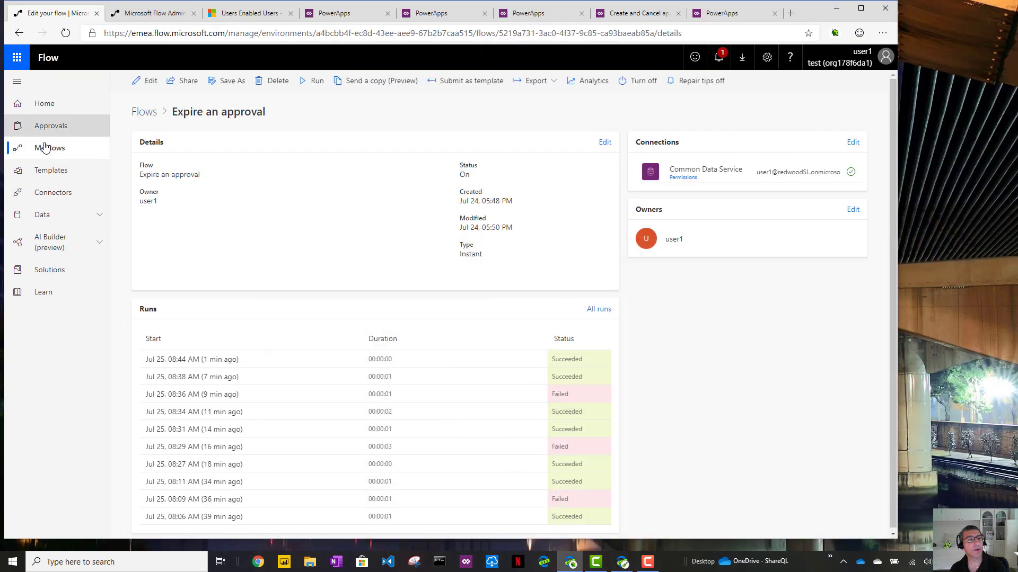
Open the newest 8:46:38 AM run and expand Update a record to its 403 Forbidden error
left_click(66, 34)
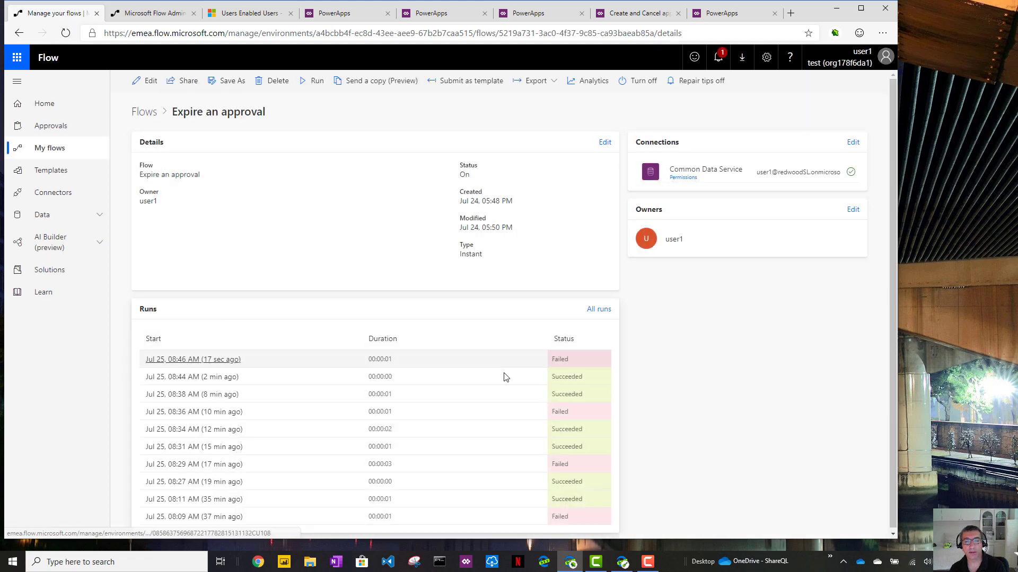
left_click(228, 362)
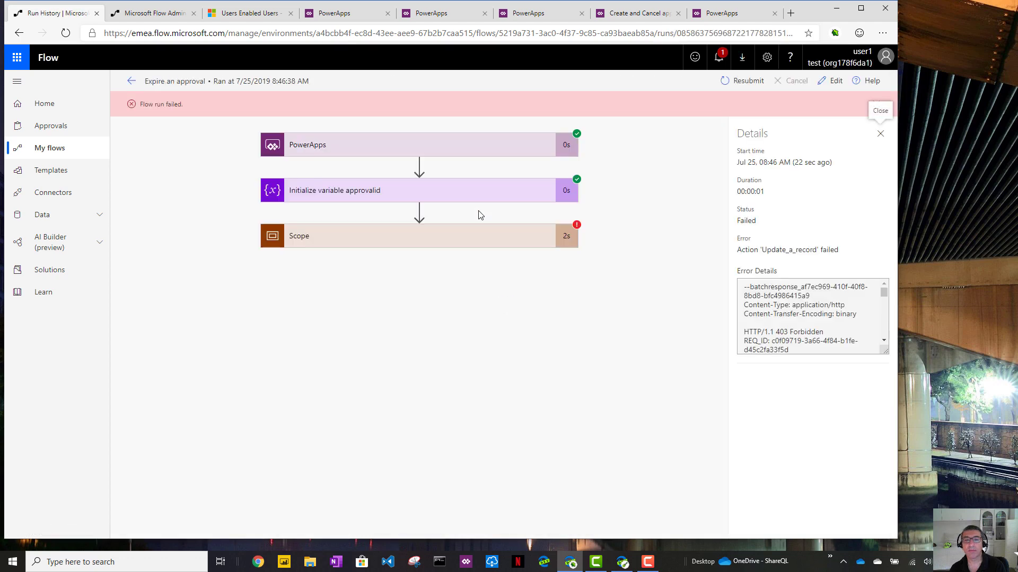
left_click(325, 241)
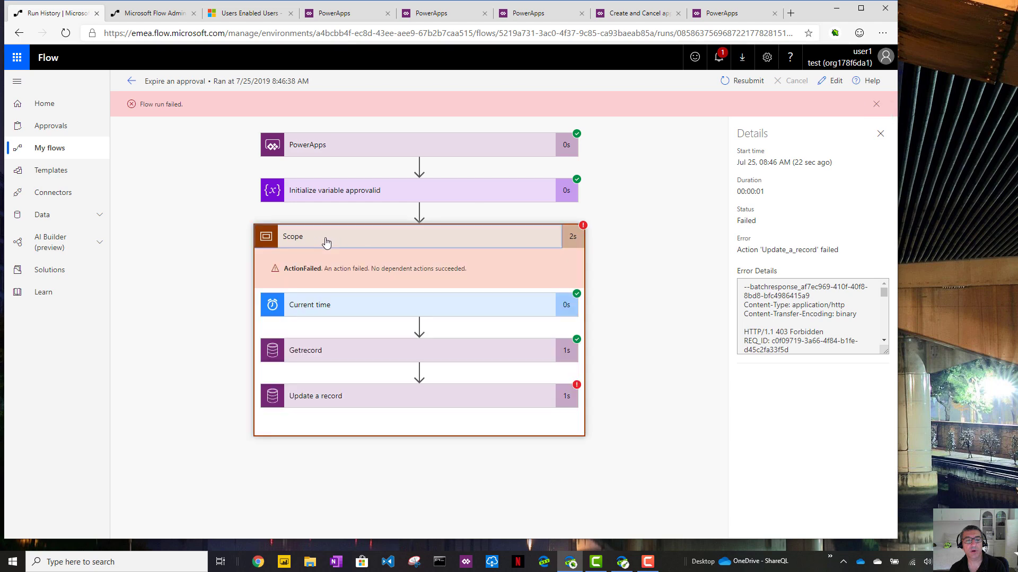
left_click(336, 398)
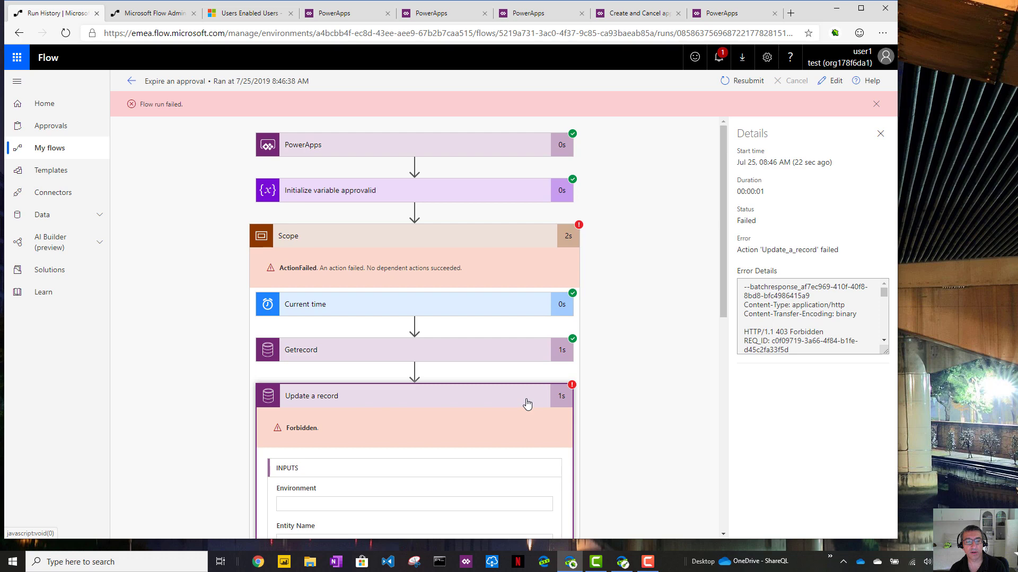
scroll(527, 404, "down", 5)
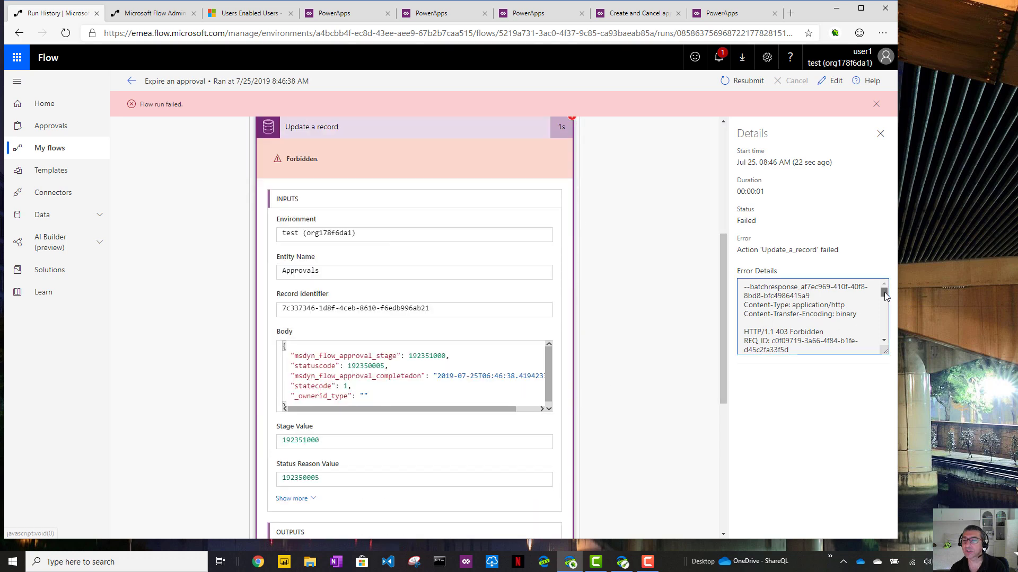
scroll(883, 298, "down", 2)
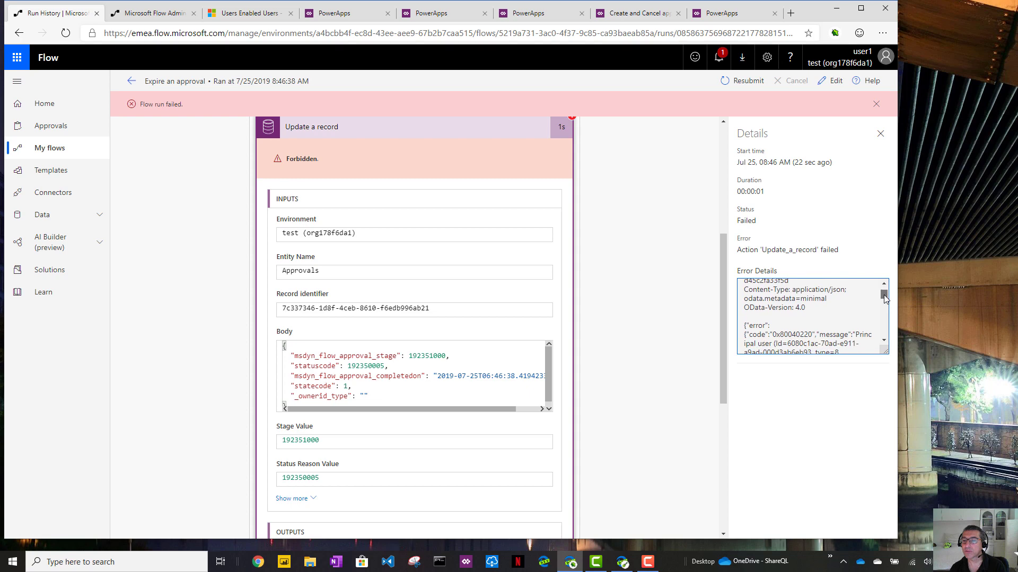
mouse_move(883, 298)
left_mouse_down()
mouse_move(881, 335)
mouse_move(873, 291)
left_mouse_up()
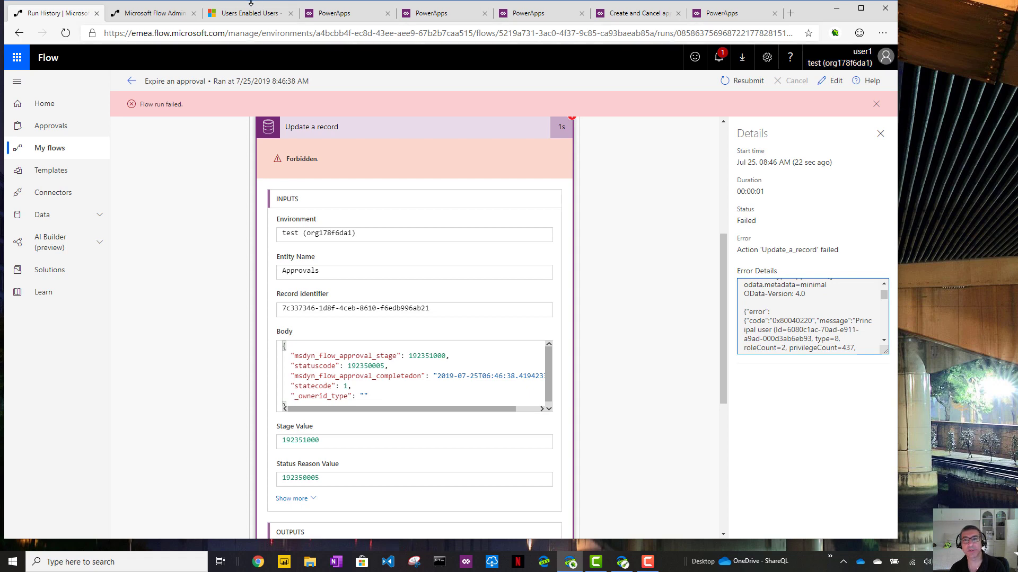
Give the second test user the Approvals security role in the test environment's admin center
left_click(149, 15)
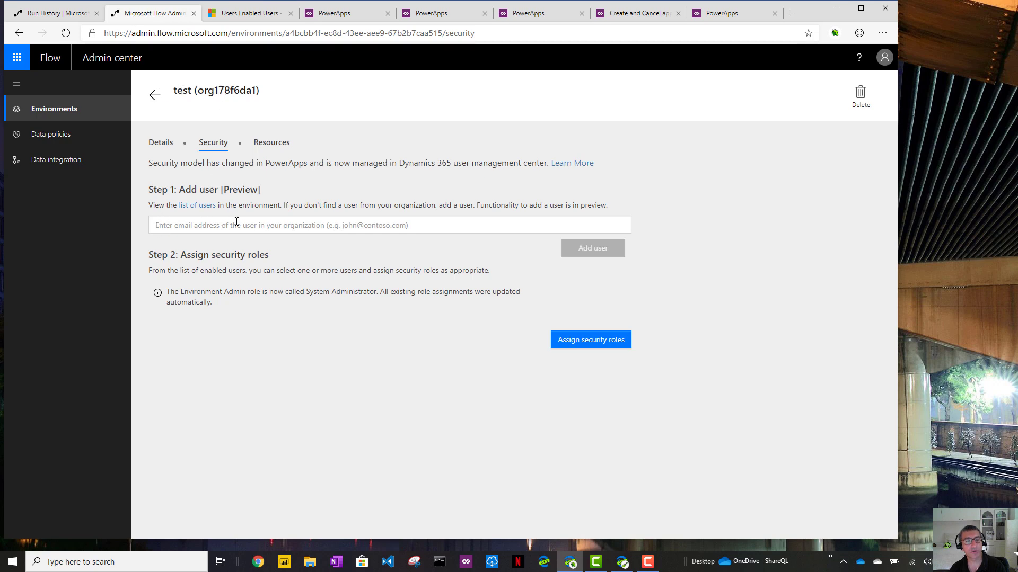
left_click(599, 345)
left_click(241, 16)
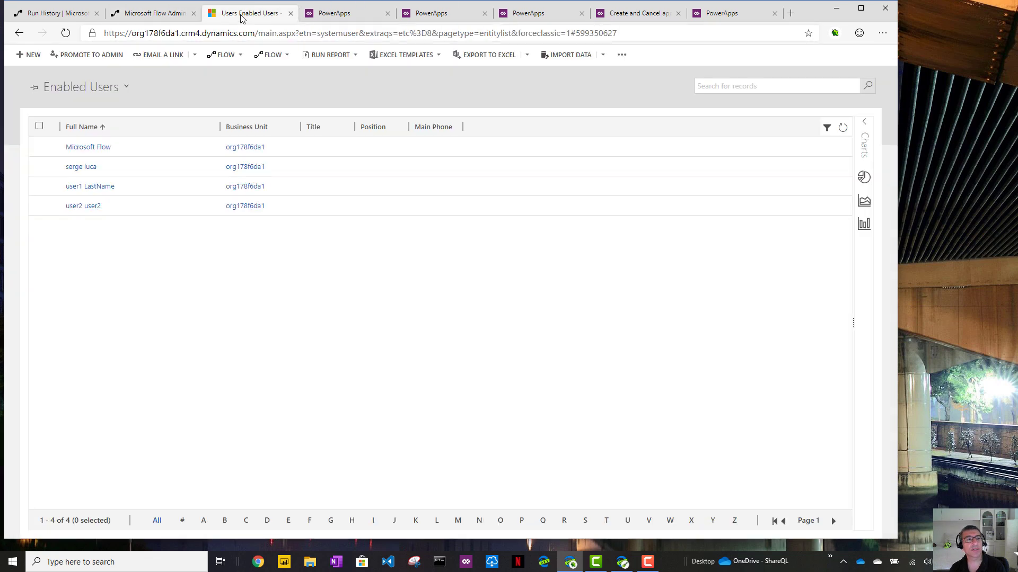
left_click(40, 205)
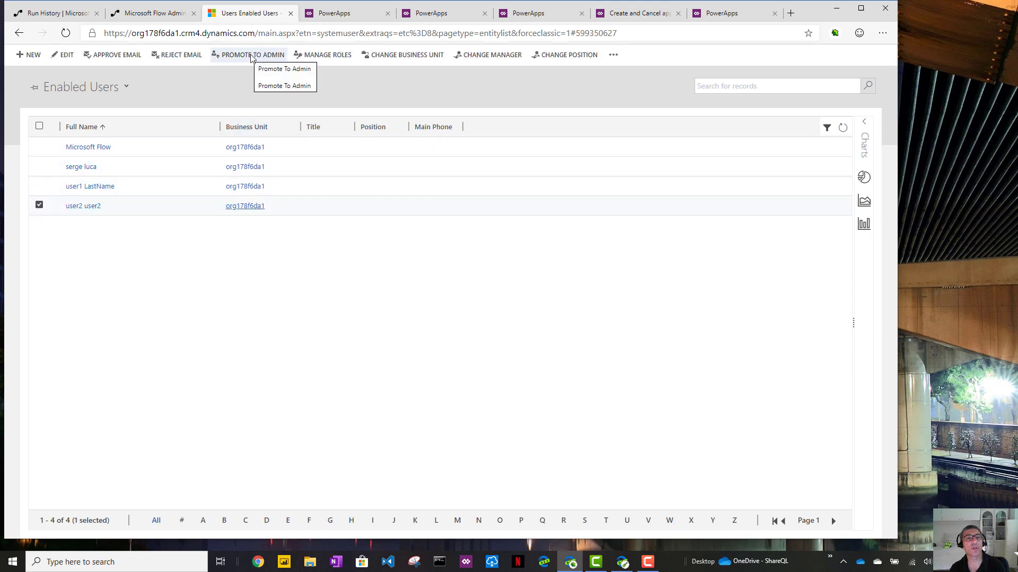
left_click(310, 55)
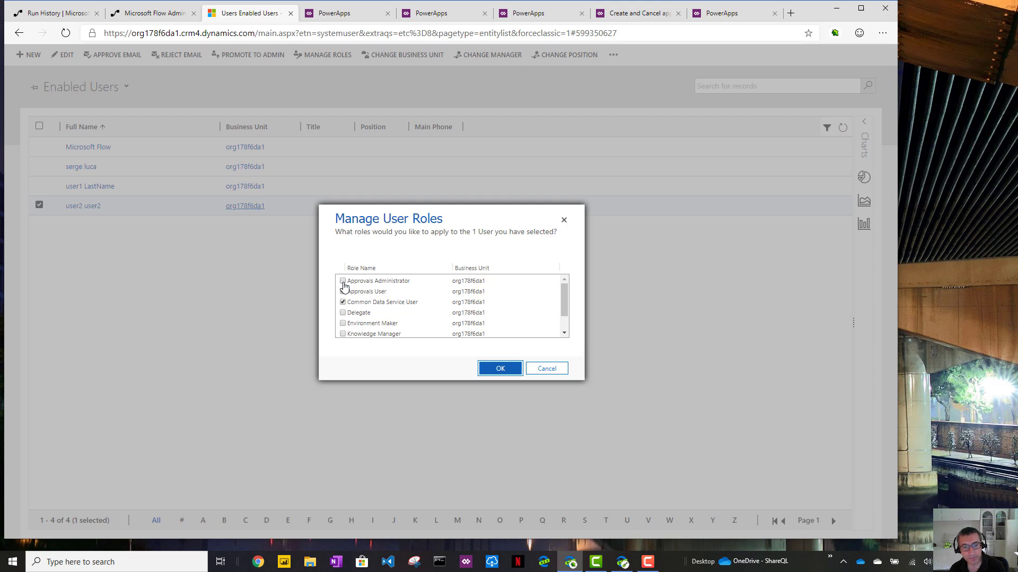
left_click(343, 283)
left_click(500, 369)
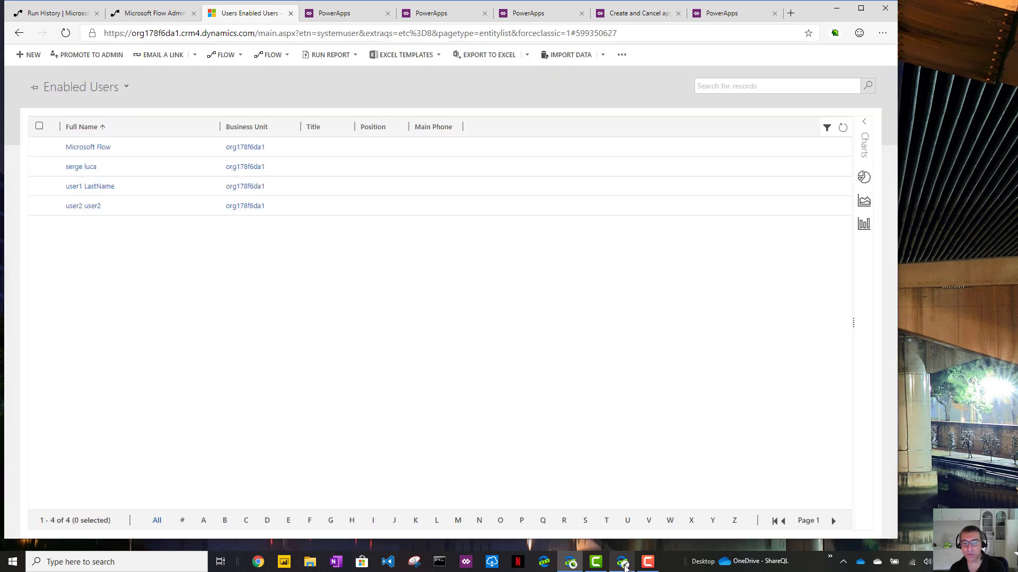
Expire Brussels from the app and verify received approvals now end with 'testx'
left_click(624, 563)
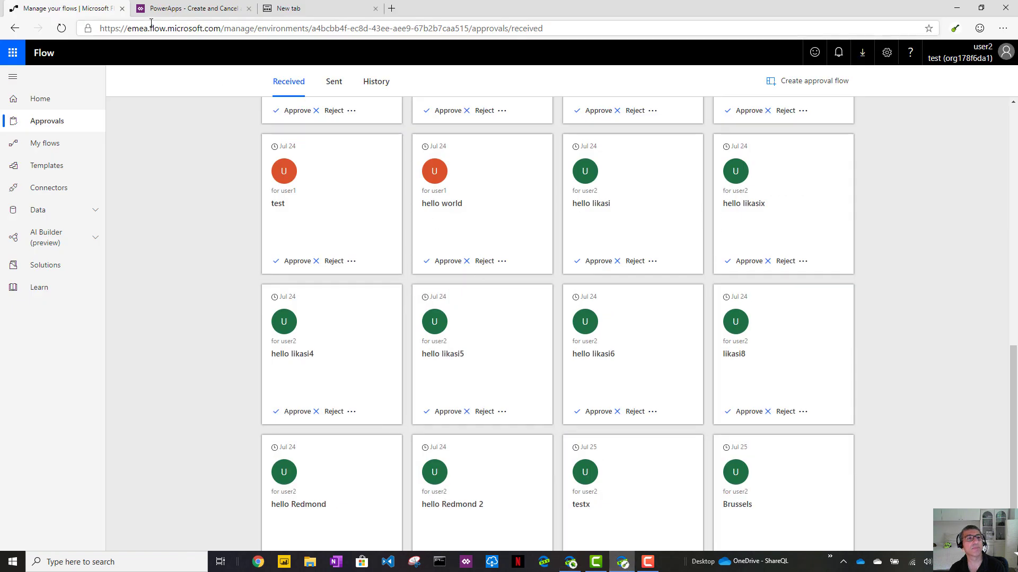
left_click(187, 11)
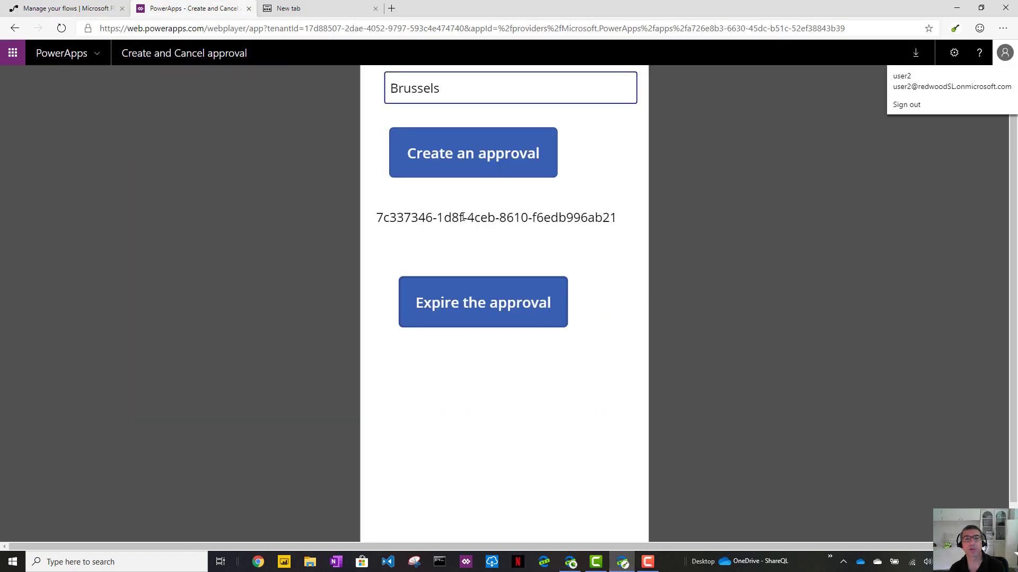
left_click(456, 310)
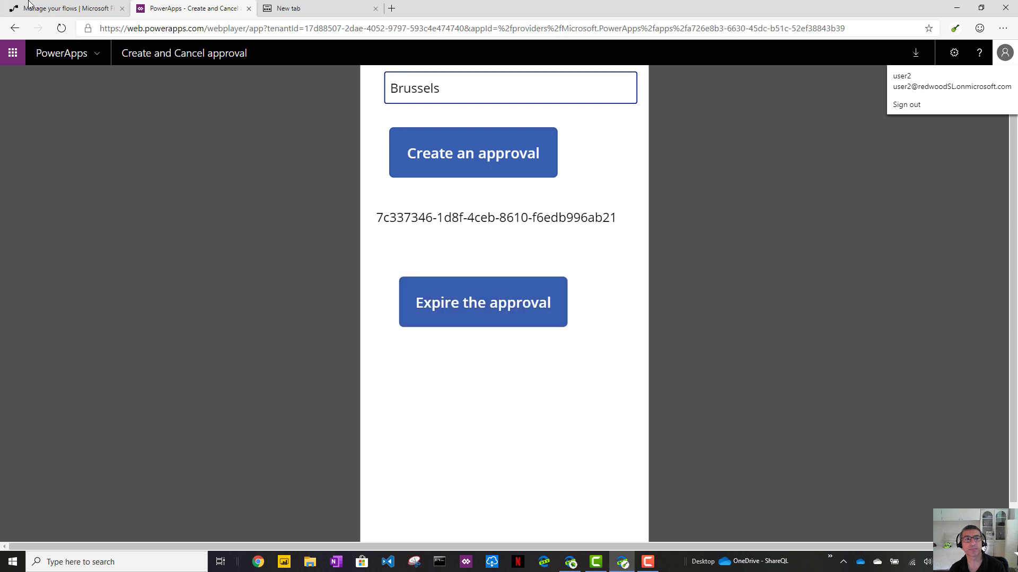
left_click(56, 10)
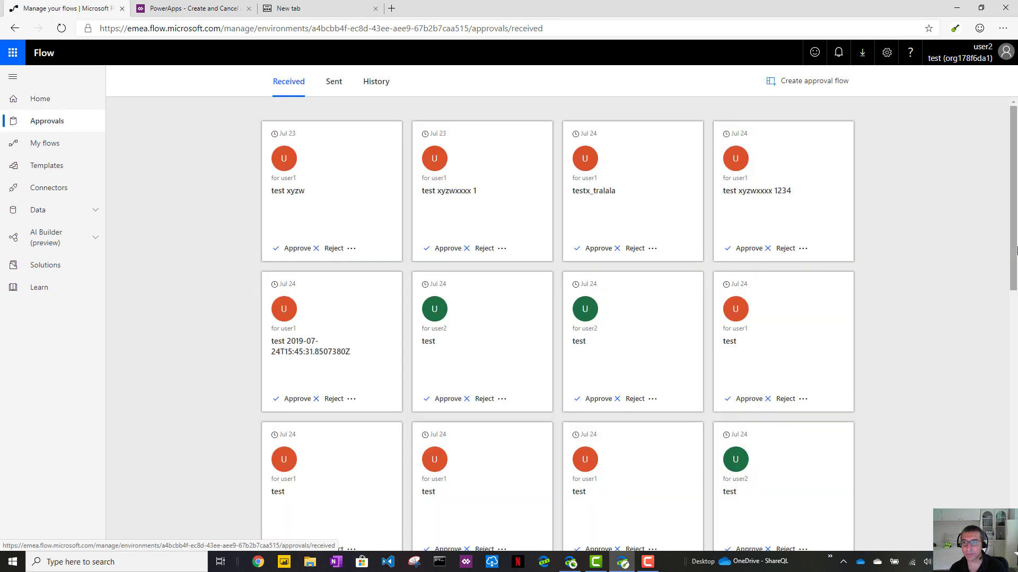
left_click_drag(1016, 249, 1017, 502)
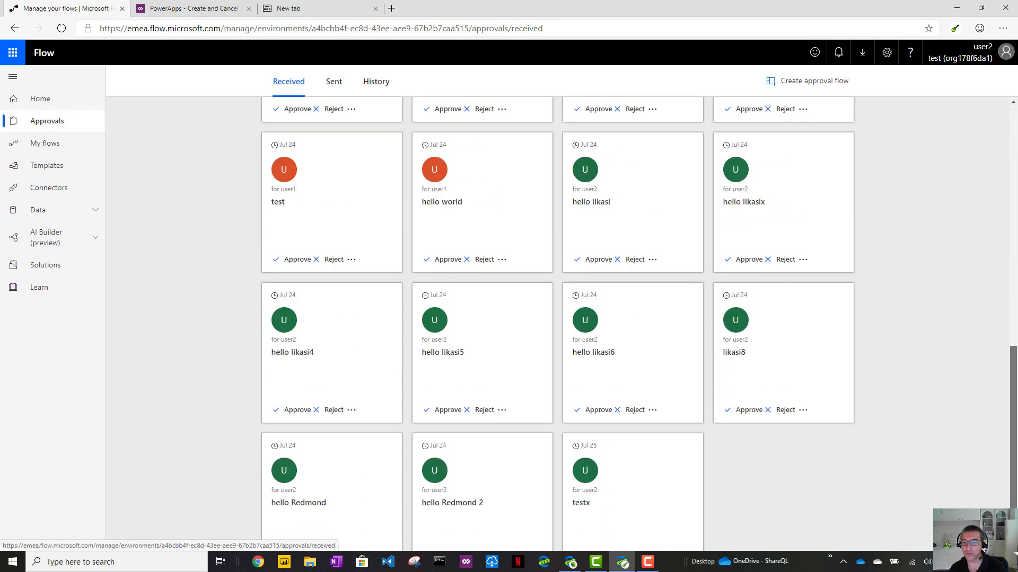